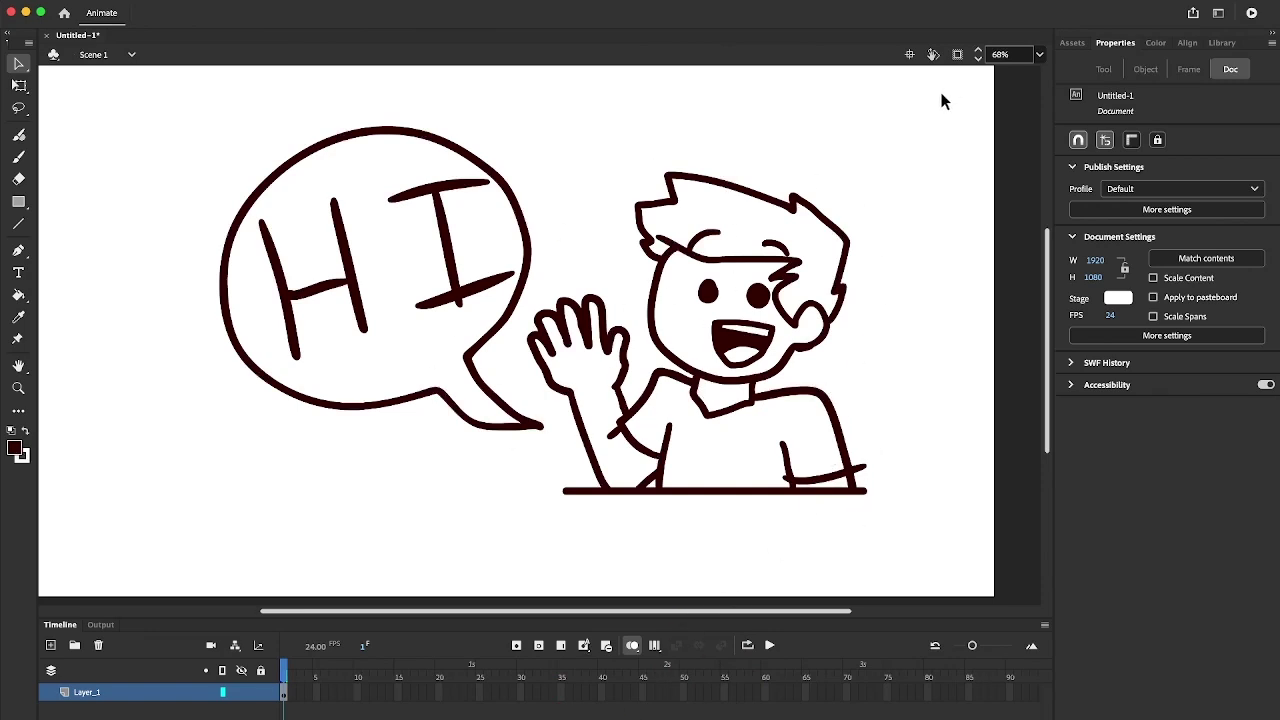
# Marquee-select the whole example character drawing and delete it.
pyautogui.moveTo(946, 89)
pyautogui.mouseDown()
pyautogui.moveTo(509, 463)
pyautogui.moveTo(165, 558)
pyautogui.mouseUp()
pyautogui.press('Delete')
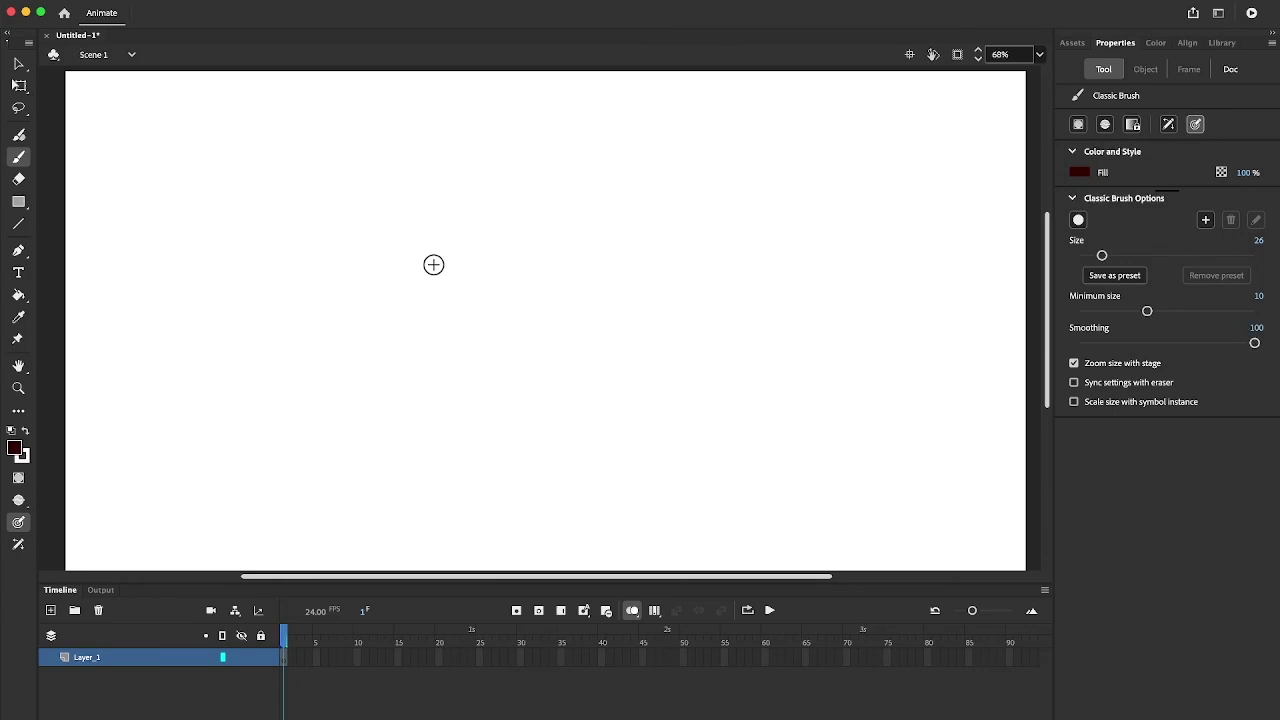
# Sketch the head circle with a guide cross, plus the ear and neck.
pyautogui.moveTo(490, 168)
pyautogui.mouseDown()
pyautogui.moveTo(425, 285)
pyautogui.moveTo(520, 266)
pyautogui.mouseUp()
pyautogui.moveTo(489, 188)
pyautogui.mouseDown()
pyautogui.moveTo(491, 270)
pyautogui.moveTo(492, 232)
pyautogui.moveTo(523, 231)
pyautogui.mouseUp()
pyautogui.moveTo(400, 218)
pyautogui.mouseDown()
pyautogui.moveTo(426, 242)
pyautogui.moveTo(408, 255)
pyautogui.mouseUp()
pyautogui.moveTo(491, 288)
pyautogui.mouseDown()
pyautogui.moveTo(490, 320)
pyautogui.moveTo(464, 325)
pyautogui.moveTo(434, 420)
pyautogui.mouseUp()
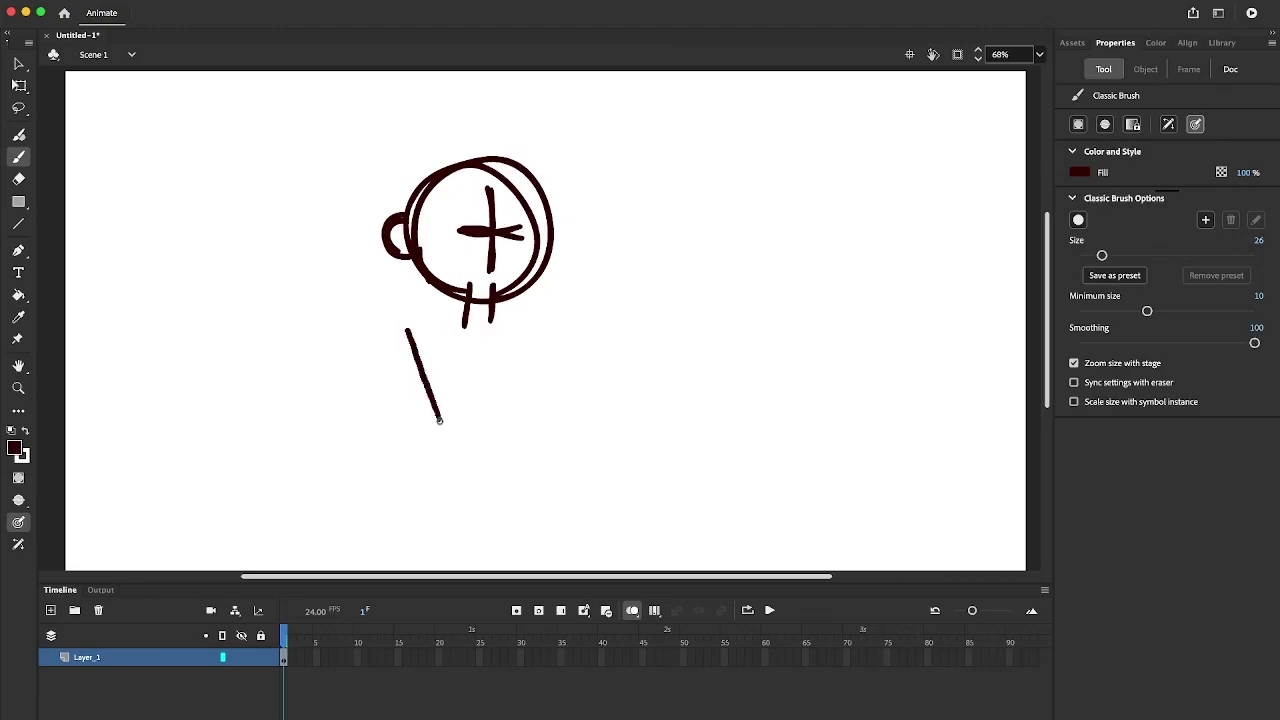
# Sketch the torso, arms, hands, legs, hair and face details.
pyautogui.moveTo(531, 337); pyautogui.dragTo(529, 451)
pyautogui.moveTo(570, 331)
pyautogui.mouseDown()
pyautogui.moveTo(599, 488)
pyautogui.moveTo(627, 503)
pyautogui.mouseUp()
pyautogui.moveTo(435, 477); pyautogui.dragTo(447, 452)
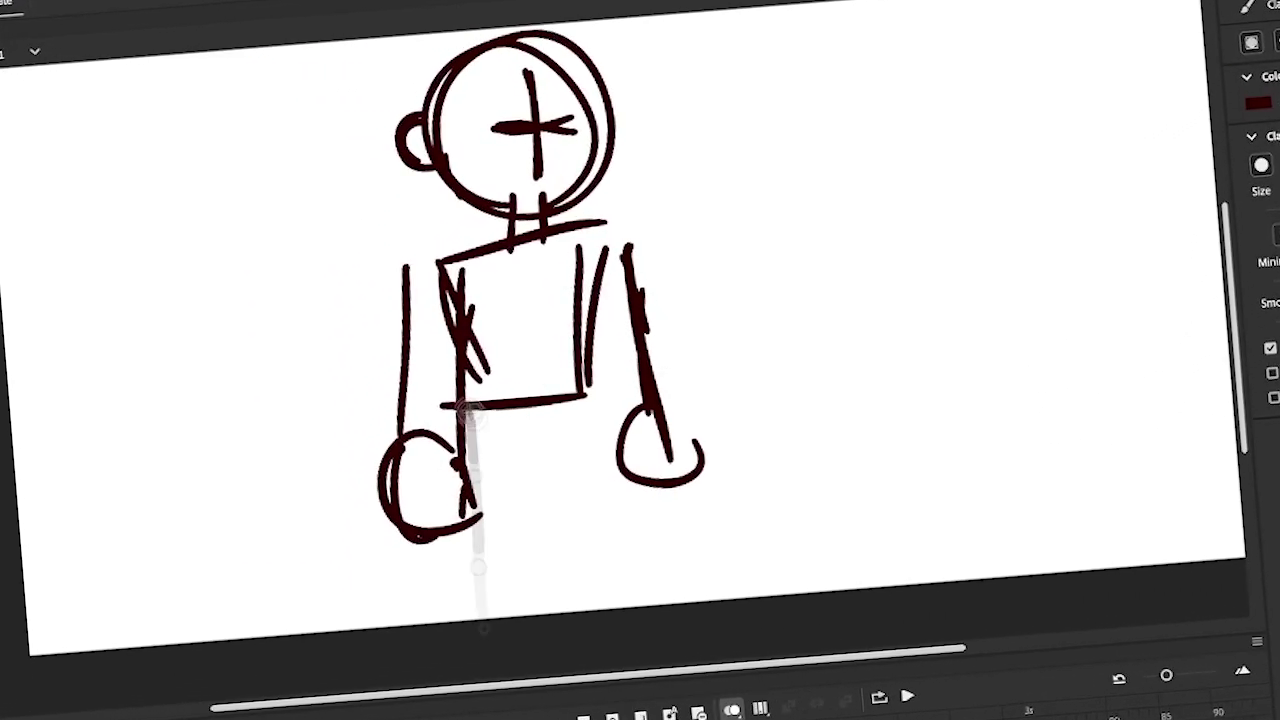
pyautogui.moveTo(548, 472); pyautogui.dragTo(548, 590)
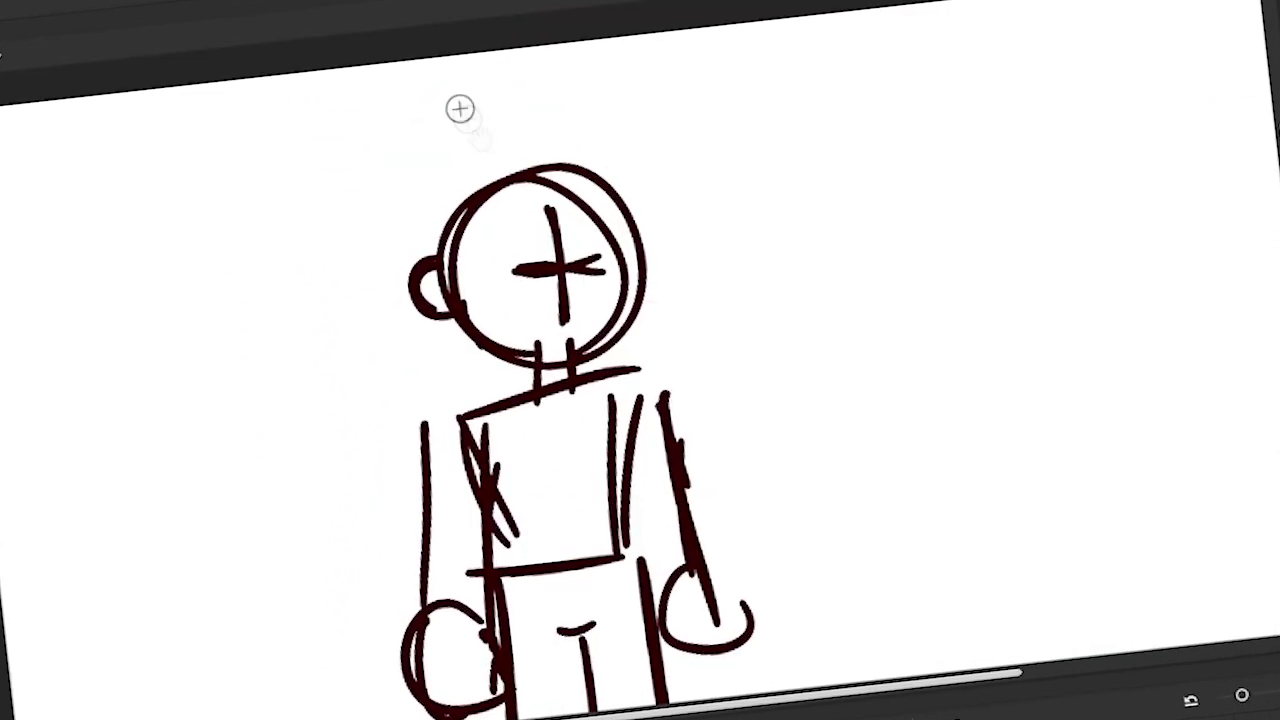
pyautogui.moveTo(433, 100); pyautogui.dragTo(548, 10)
pyautogui.moveTo(484, 118); pyautogui.dragTo(650, 70)
pyautogui.moveTo(663, 26); pyautogui.dragTo(650, 70)
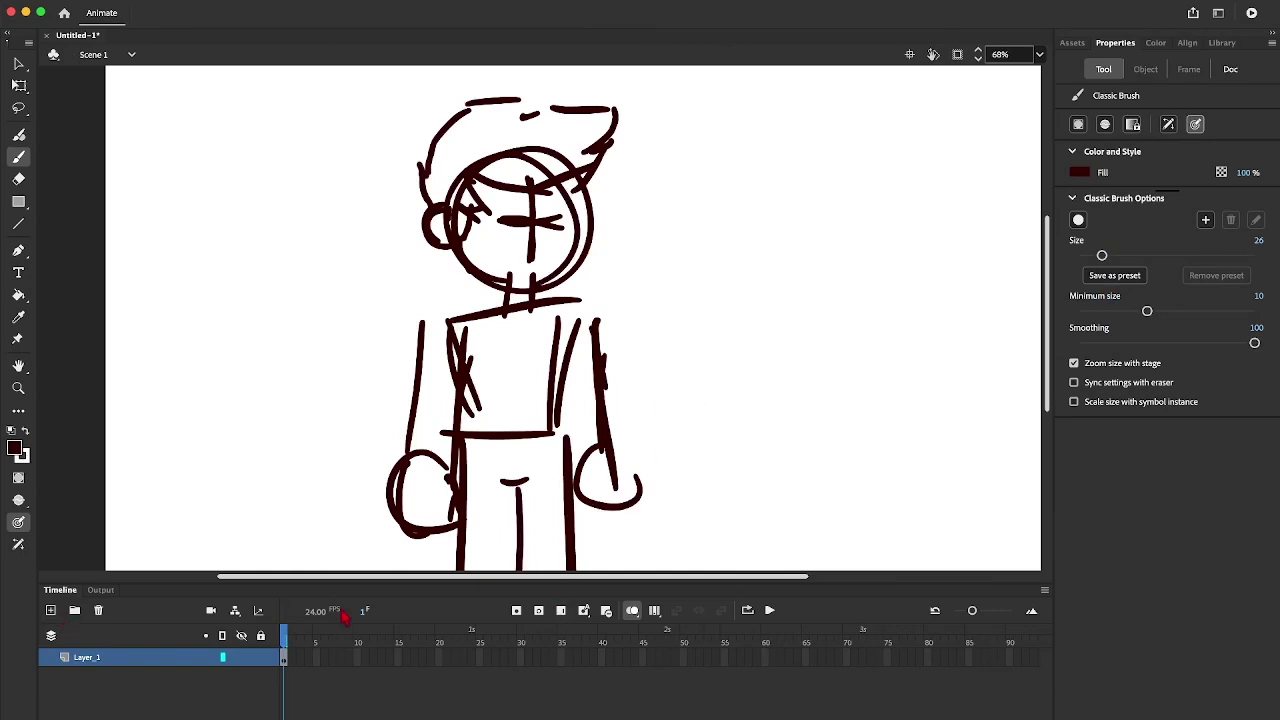
# Add Layer_2 and fade the sketch on Layer_1 to 30% fill alpha.
pyautogui.click(51, 610)
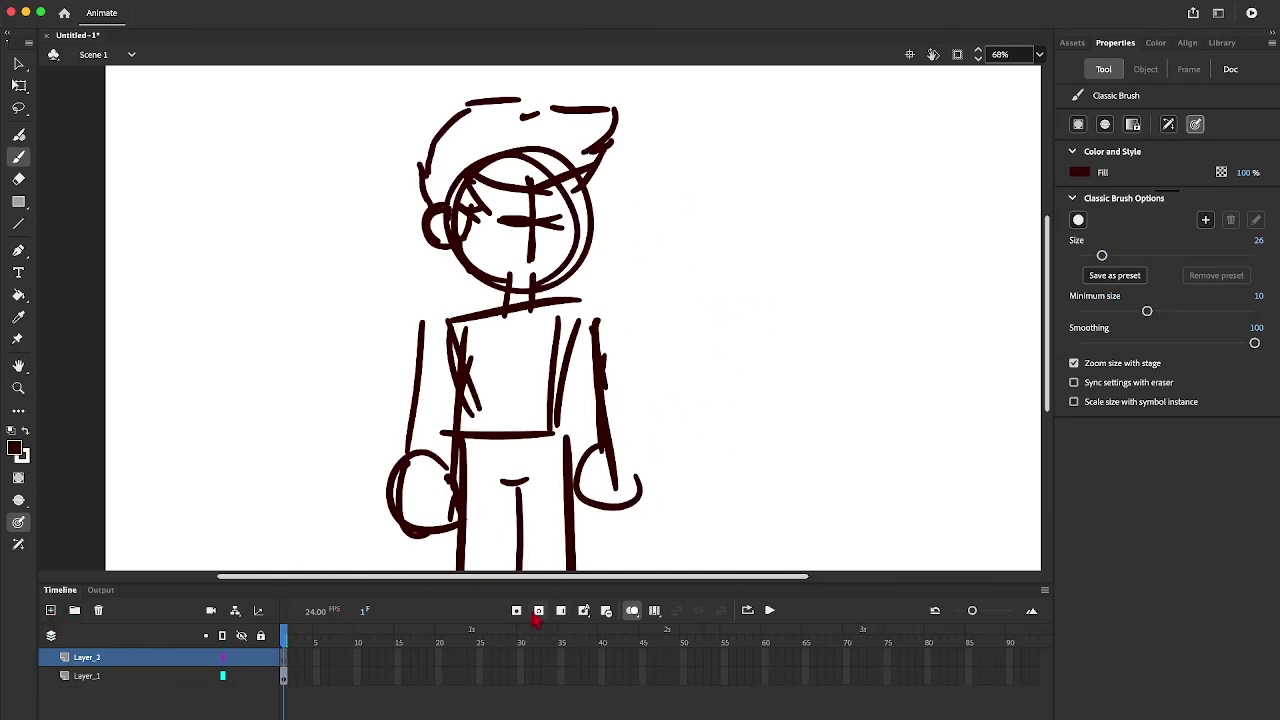
pyautogui.click(284, 676)
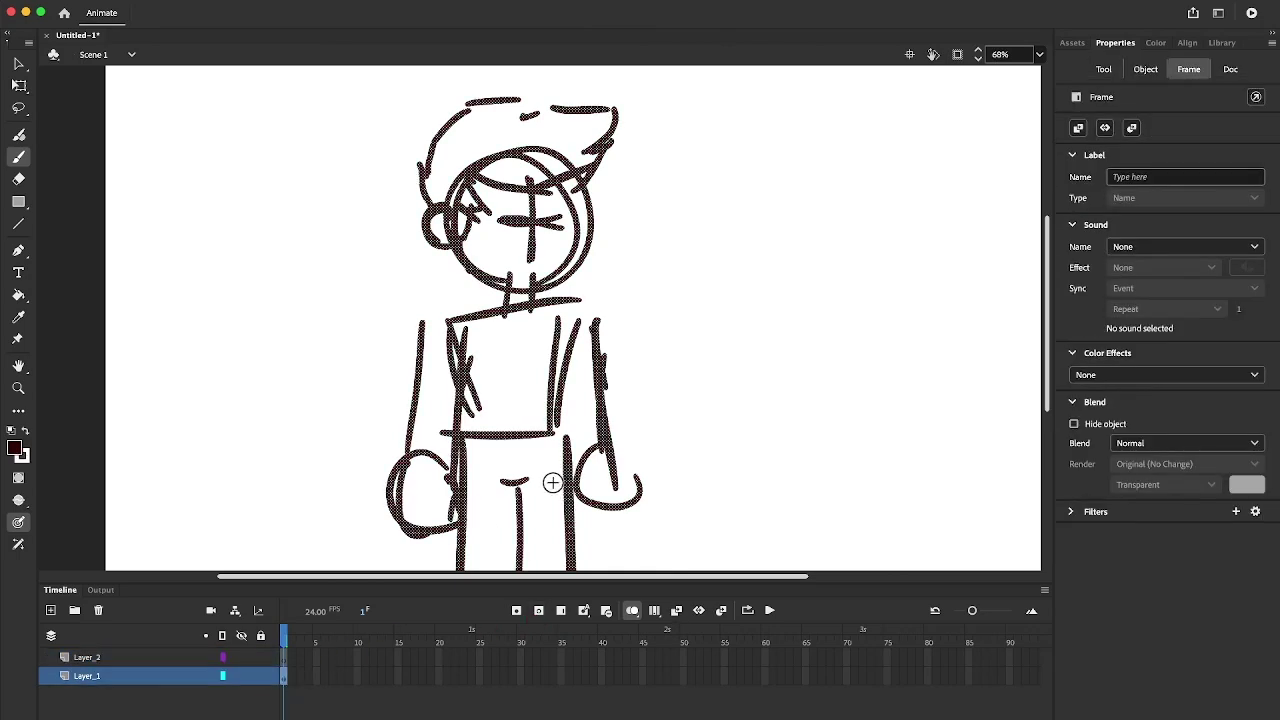
pyautogui.press('v')
pyautogui.click(1242, 236)
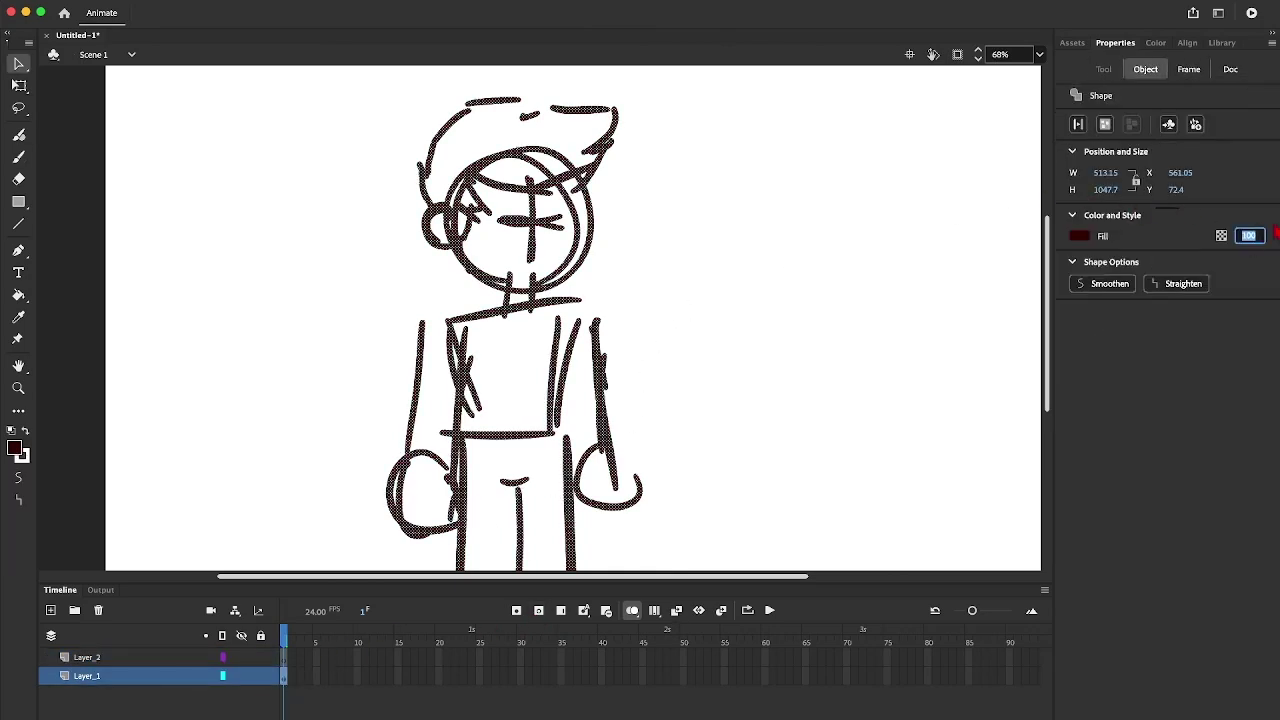
pyautogui.write('30')
pyautogui.press('Return')
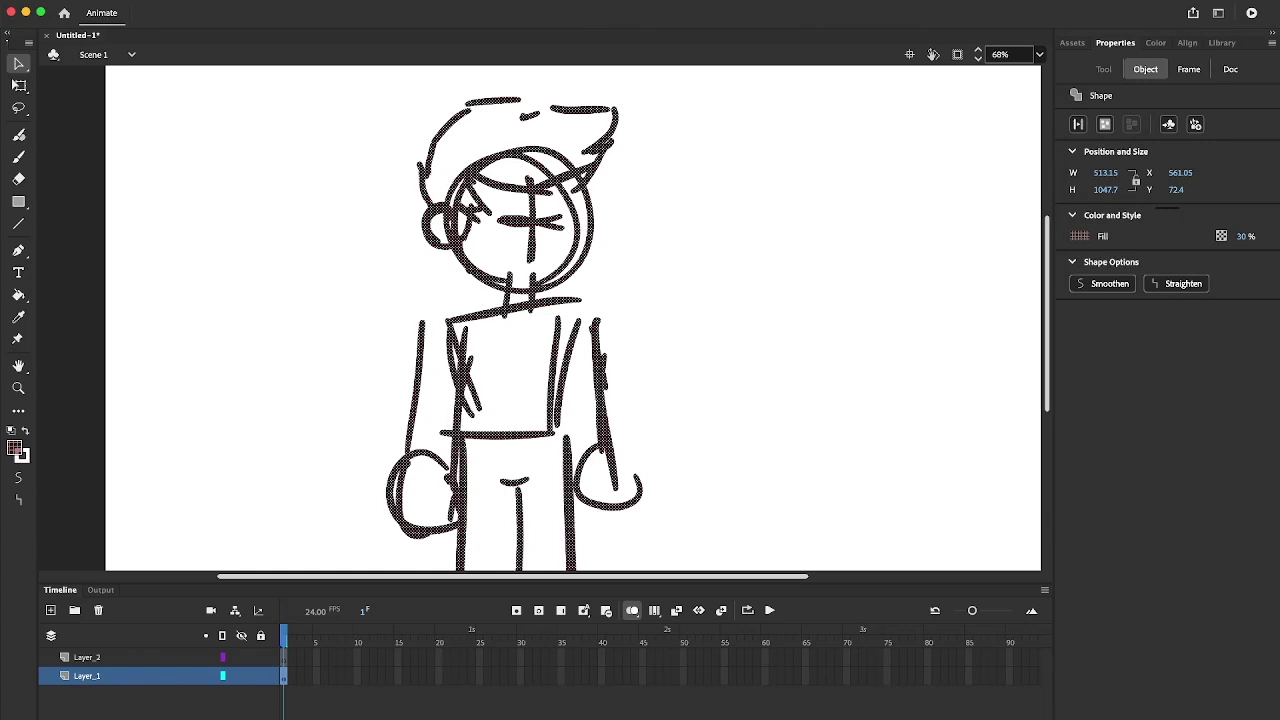
pyautogui.click(580, 266)
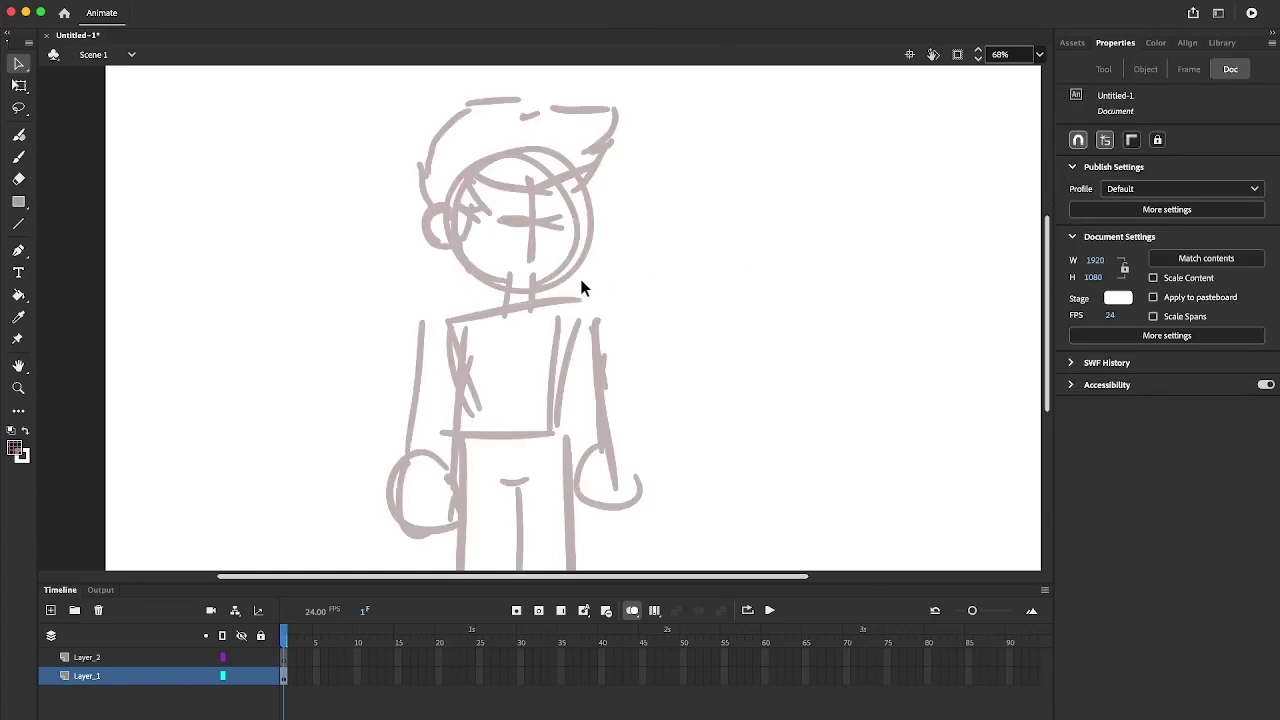
# Lock Layer_1, draw on Layer_2 and restore brush alpha to 100%.
pyautogui.press('b')
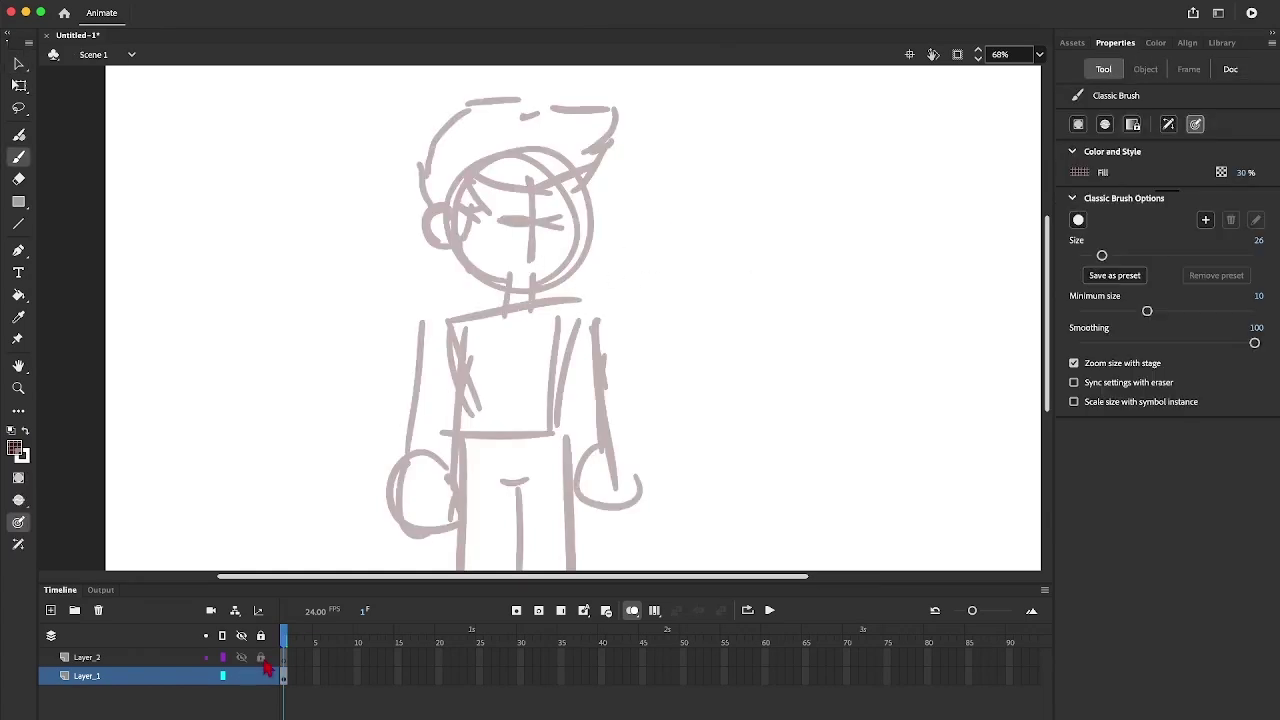
pyautogui.click(261, 677)
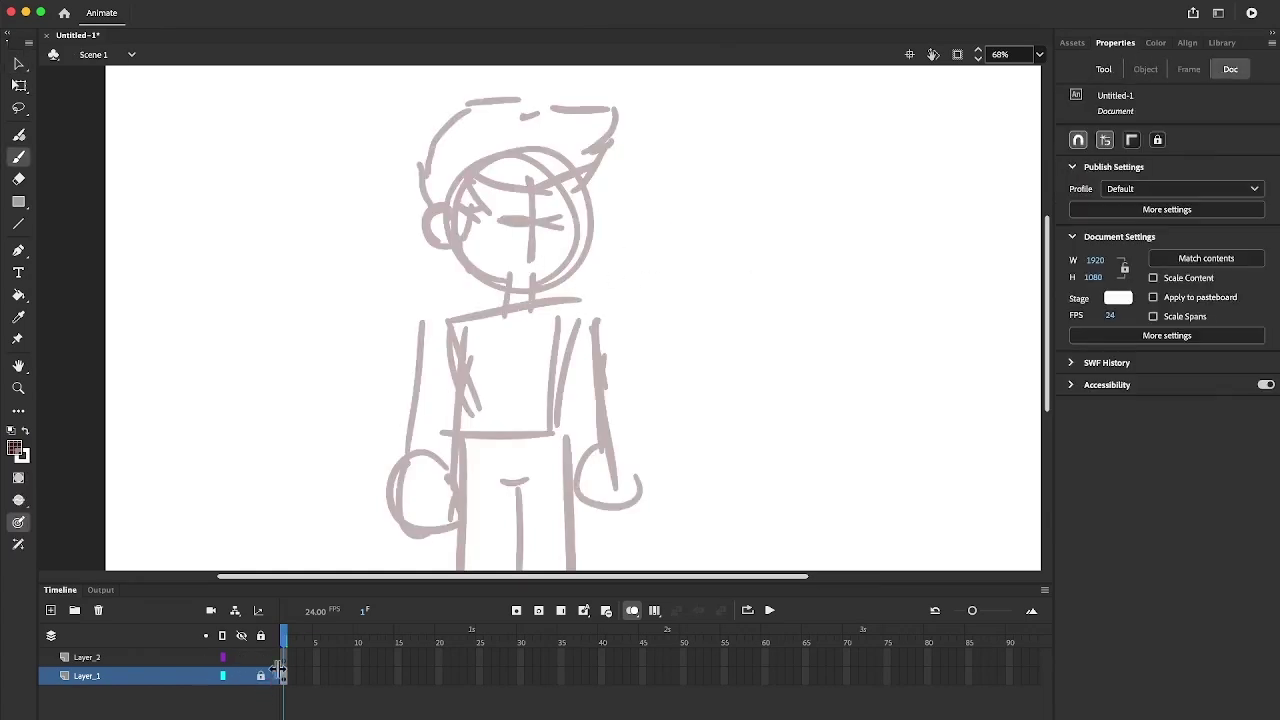
pyautogui.click(190, 663)
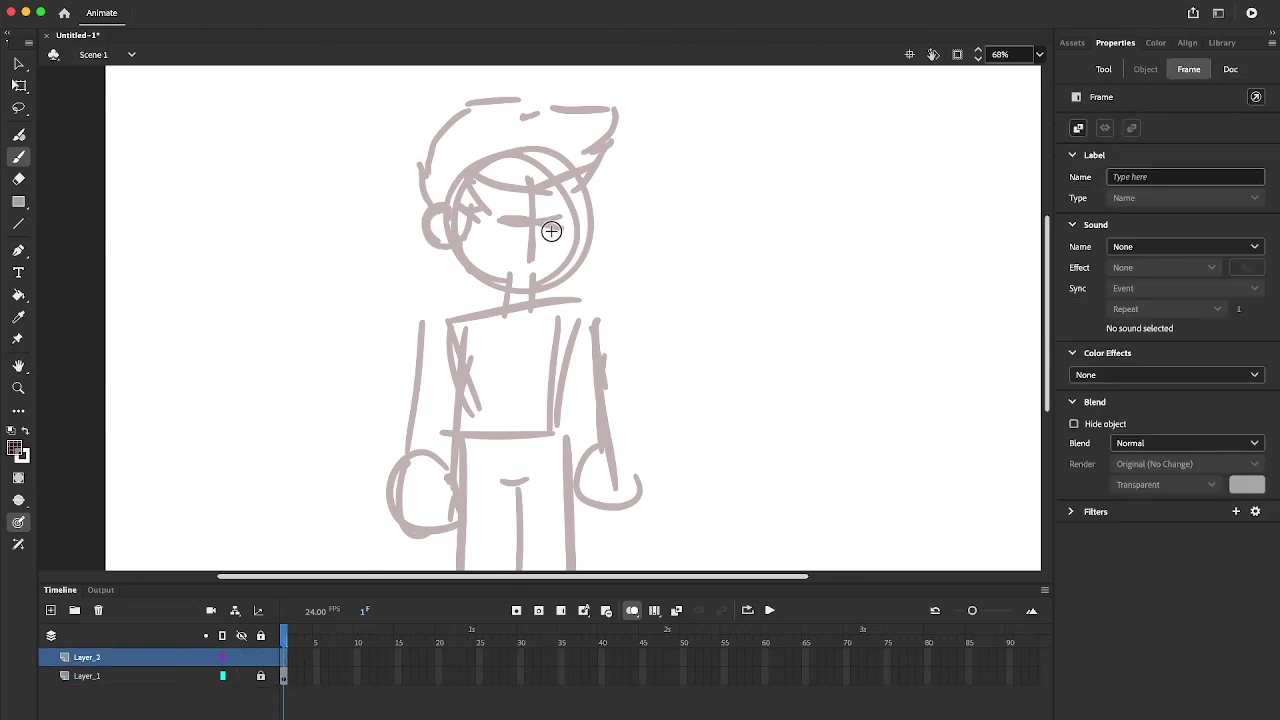
pyautogui.moveTo(550, 192); pyautogui.dragTo(528, 298)
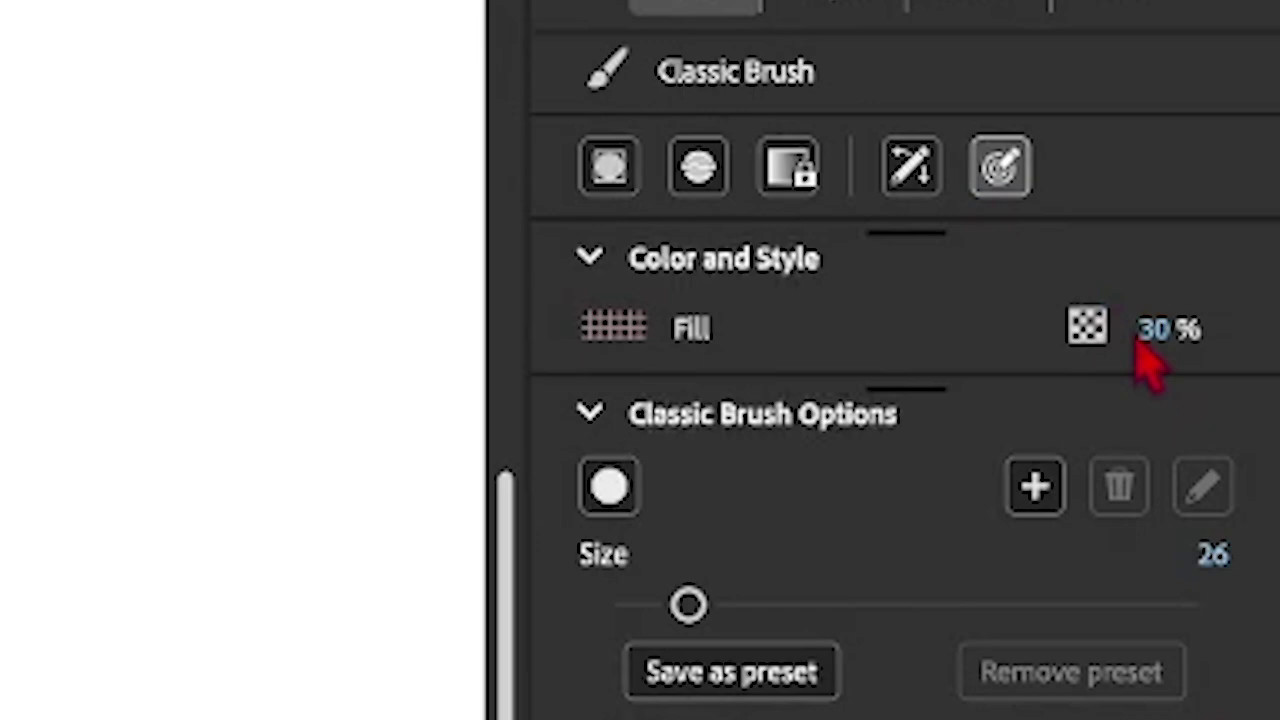
pyautogui.moveTo(1236, 175); pyautogui.dragTo(1262, 173)
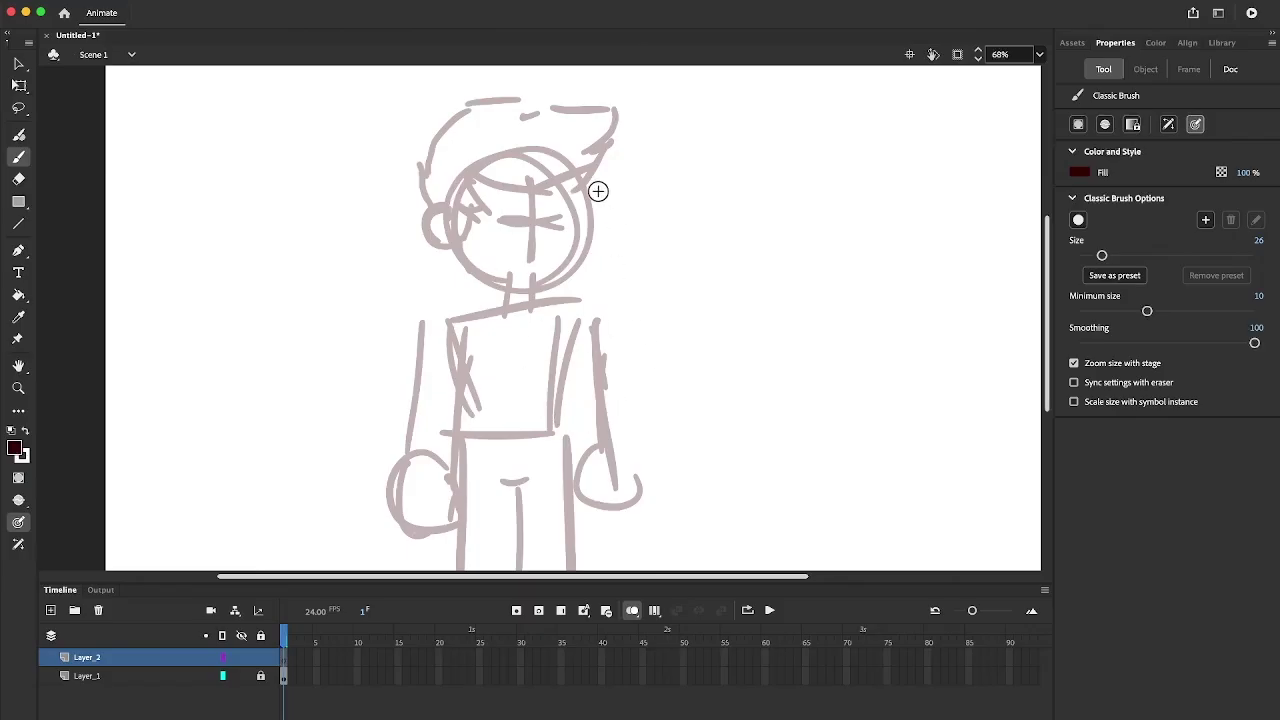
pyautogui.press('h')
pyautogui.moveTo(598, 191)
pyautogui.mouseDown()
pyautogui.moveTo(643, 283)
pyautogui.moveTo(660, 280)
pyautogui.moveTo(650, 411)
pyautogui.mouseUp()
# Set the stage zoom to 100% with the face in view.
pyautogui.press('b')
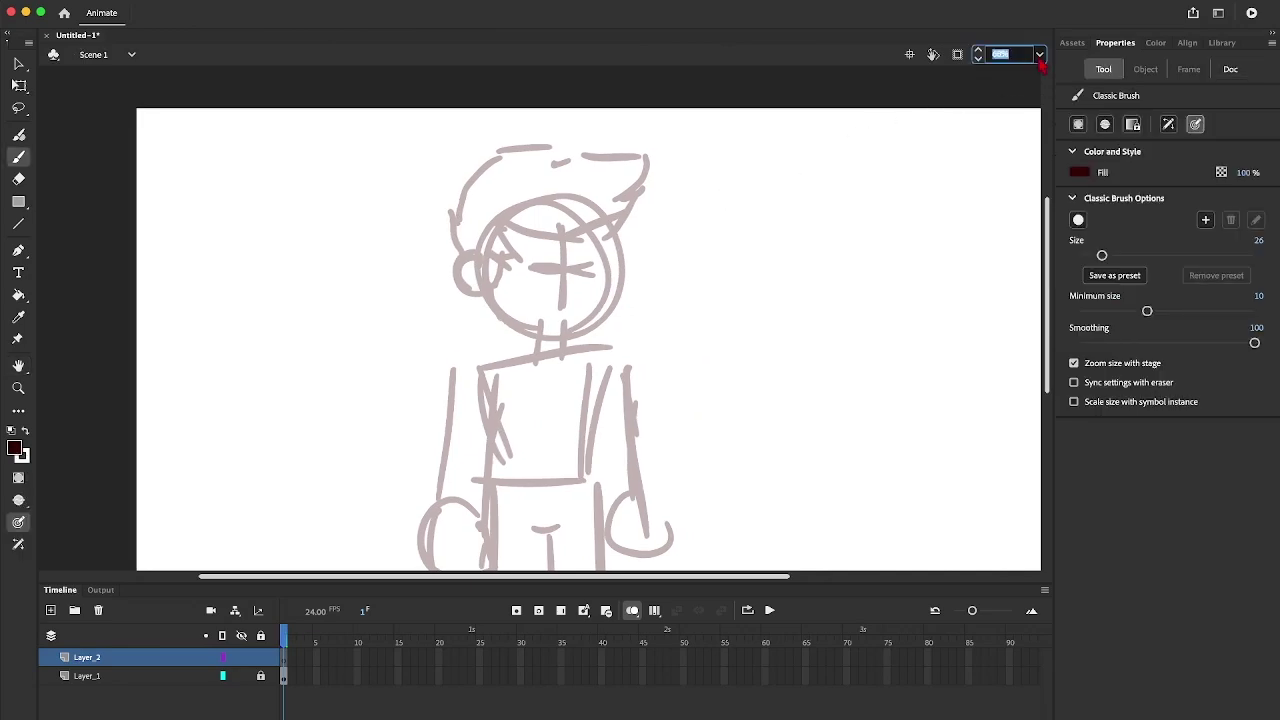
pyautogui.click(1040, 54)
pyautogui.click(1056, 165)
pyautogui.click(1040, 54)
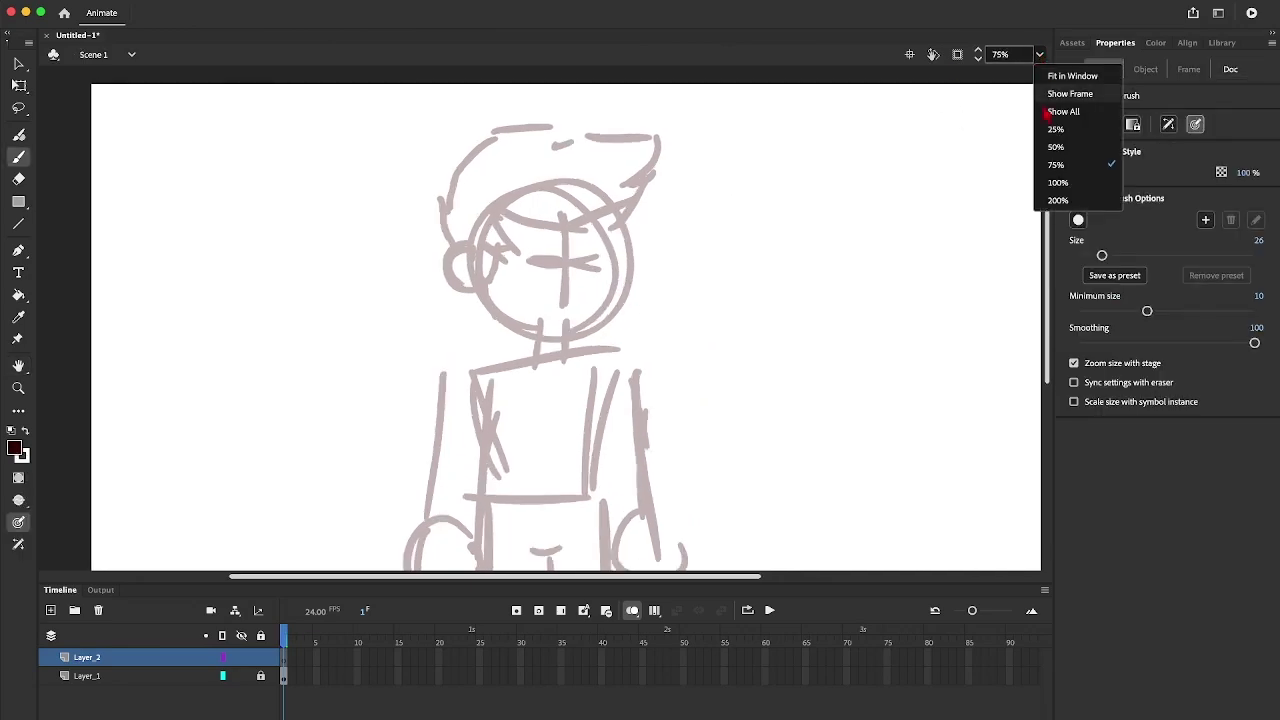
pyautogui.click(1057, 201)
pyautogui.press('h')
pyautogui.moveTo(843, 354); pyautogui.dragTo(877, 289)
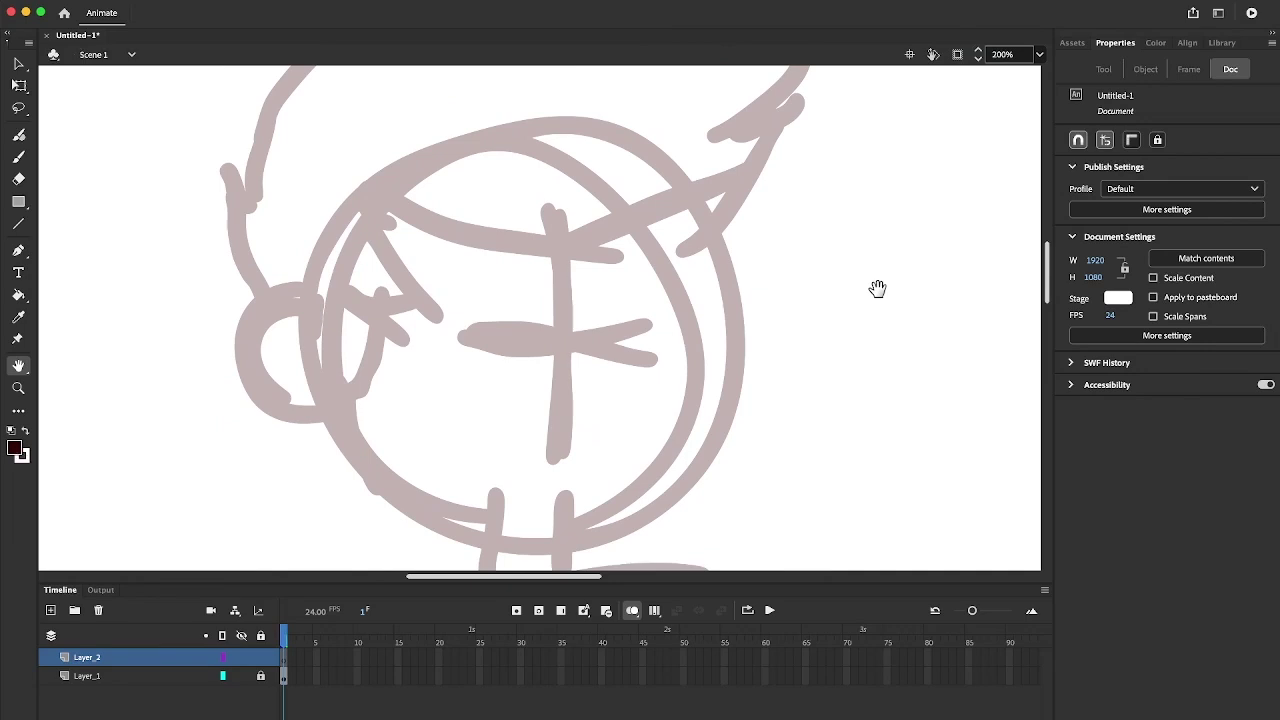
pyautogui.click(1041, 56)
pyautogui.click(1057, 183)
pyautogui.press('b')
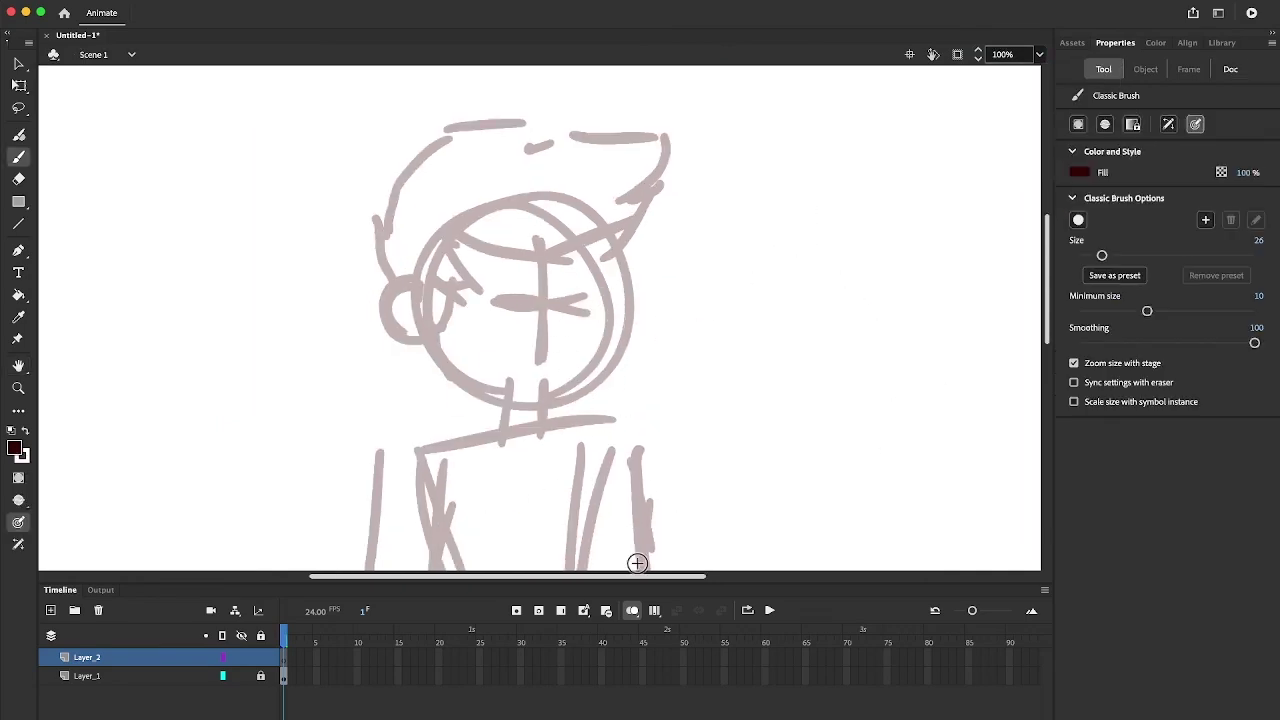
# Ink a thick size-13 dark red Paint Brush line across the top of the face.
pyautogui.press('y')
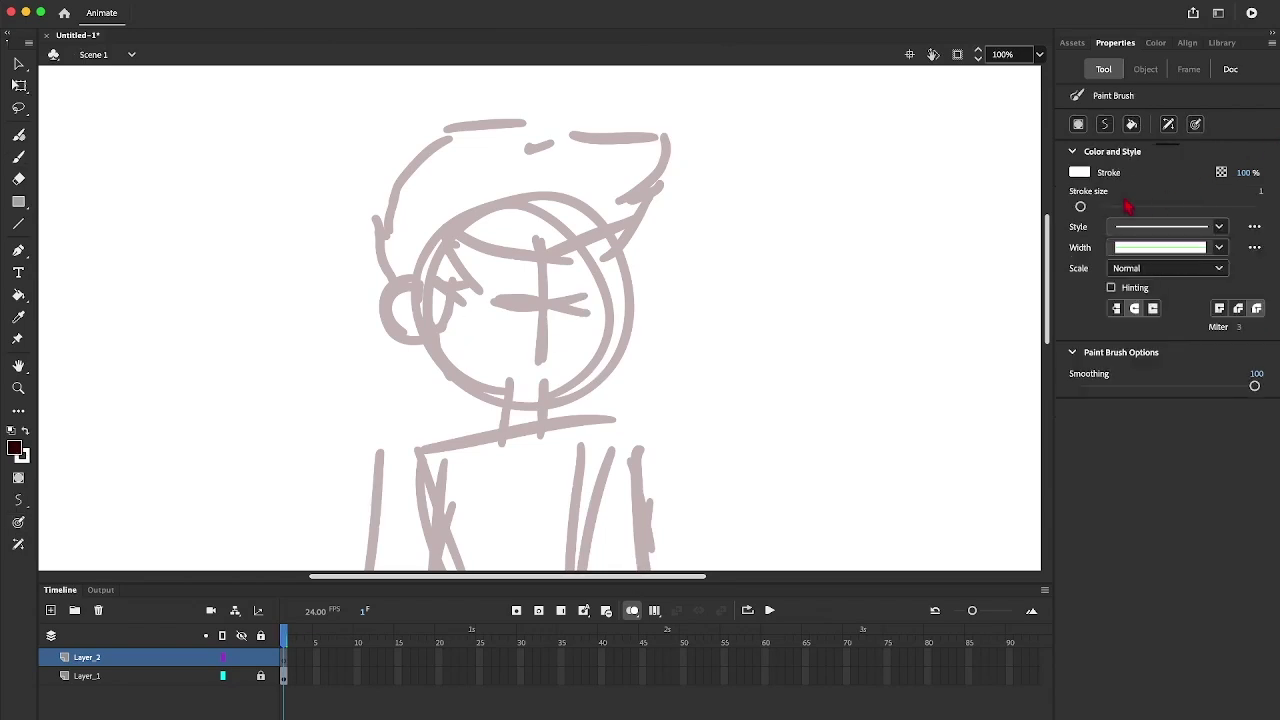
pyautogui.click(1079, 172)
pyautogui.click(880, 232)
pyautogui.moveTo(440, 283); pyautogui.dragTo(488, 290)
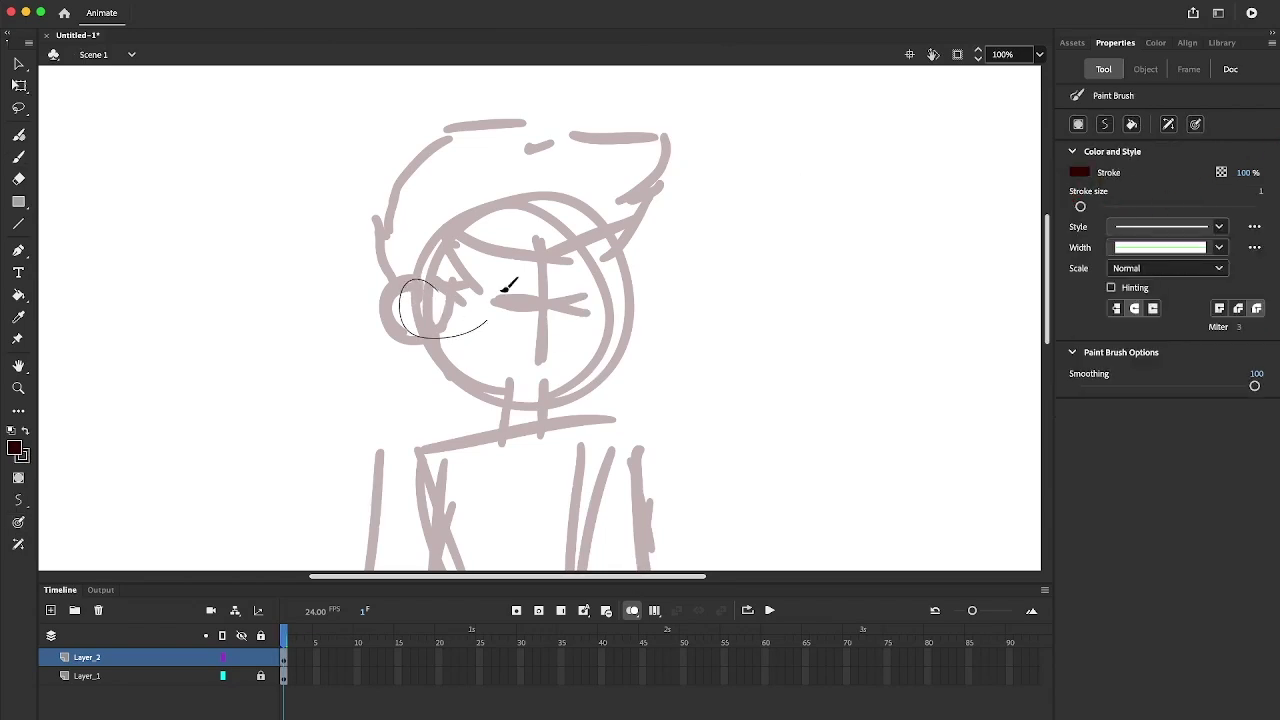
pyautogui.hotkey('ctrl', 'z')
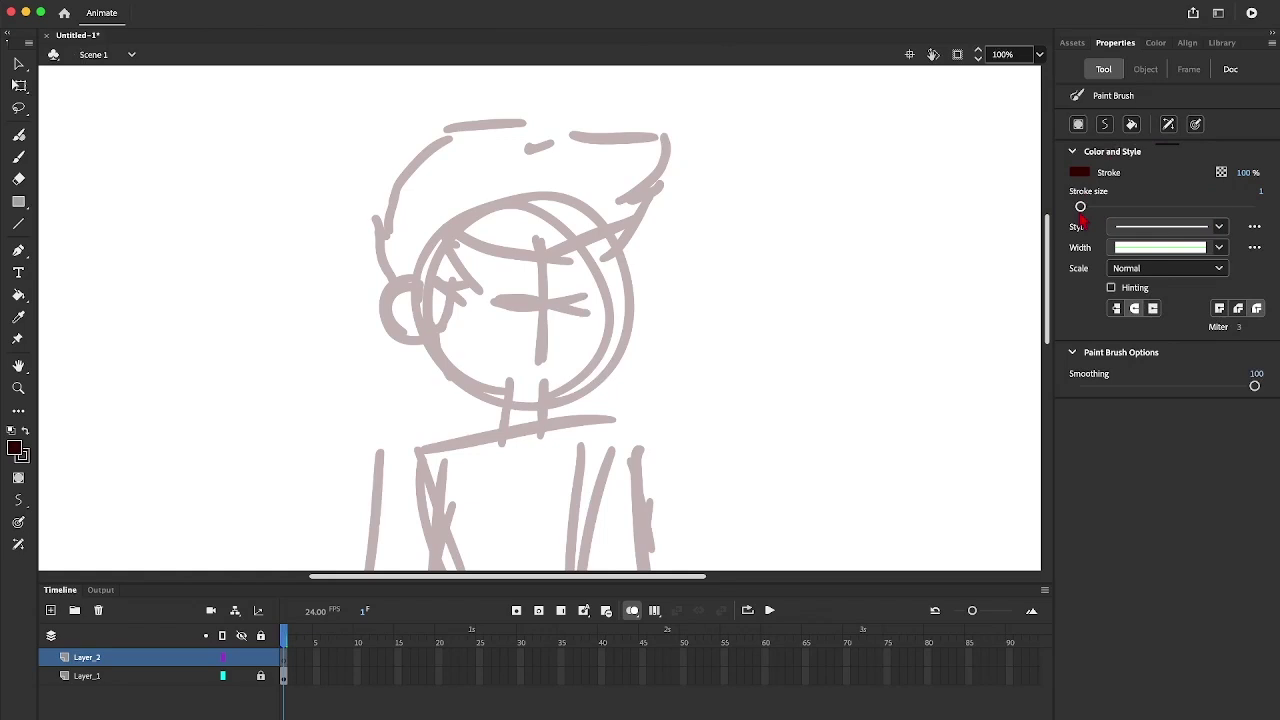
pyautogui.moveTo(1080, 206); pyautogui.dragTo(1090, 206)
pyautogui.moveTo(747, 204)
pyautogui.mouseDown()
pyautogui.moveTo(691, 222)
pyautogui.moveTo(355, 240)
pyautogui.moveTo(467, 282)
pyautogui.moveTo(360, 265)
pyautogui.mouseUp()
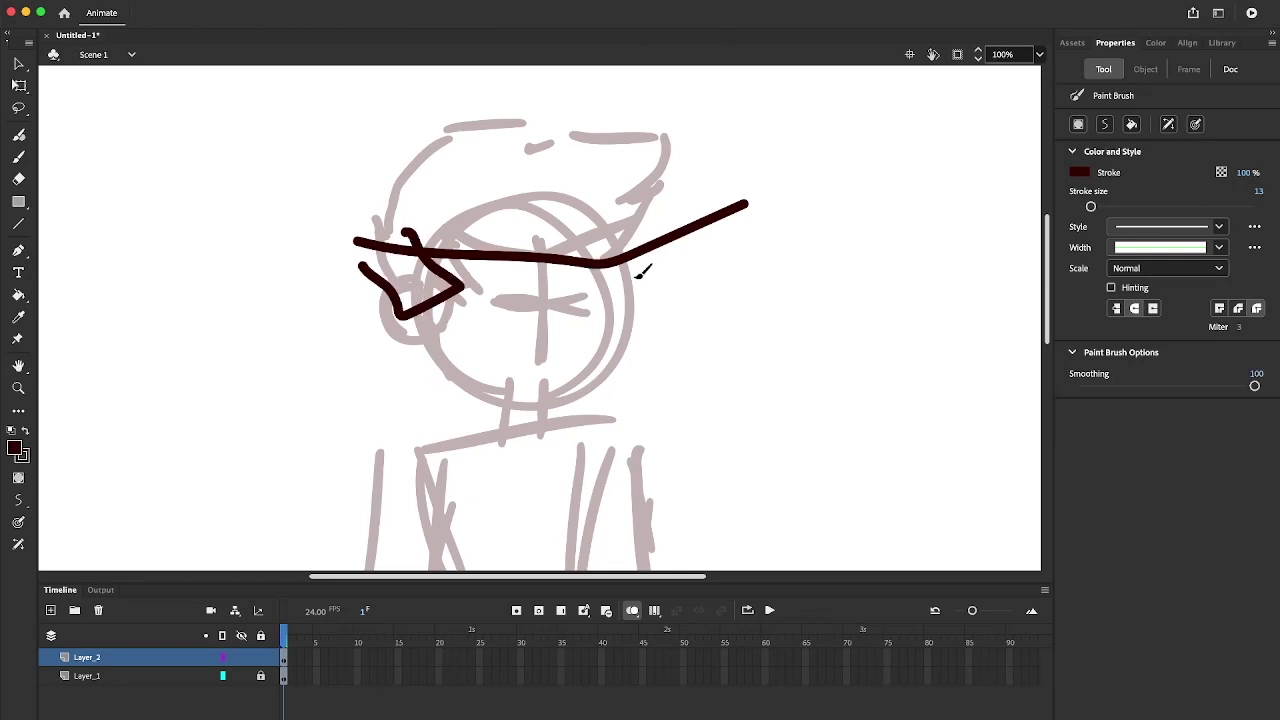
# Bend the face line into a wavy curve with its right end arching upward.
pyautogui.press('v')
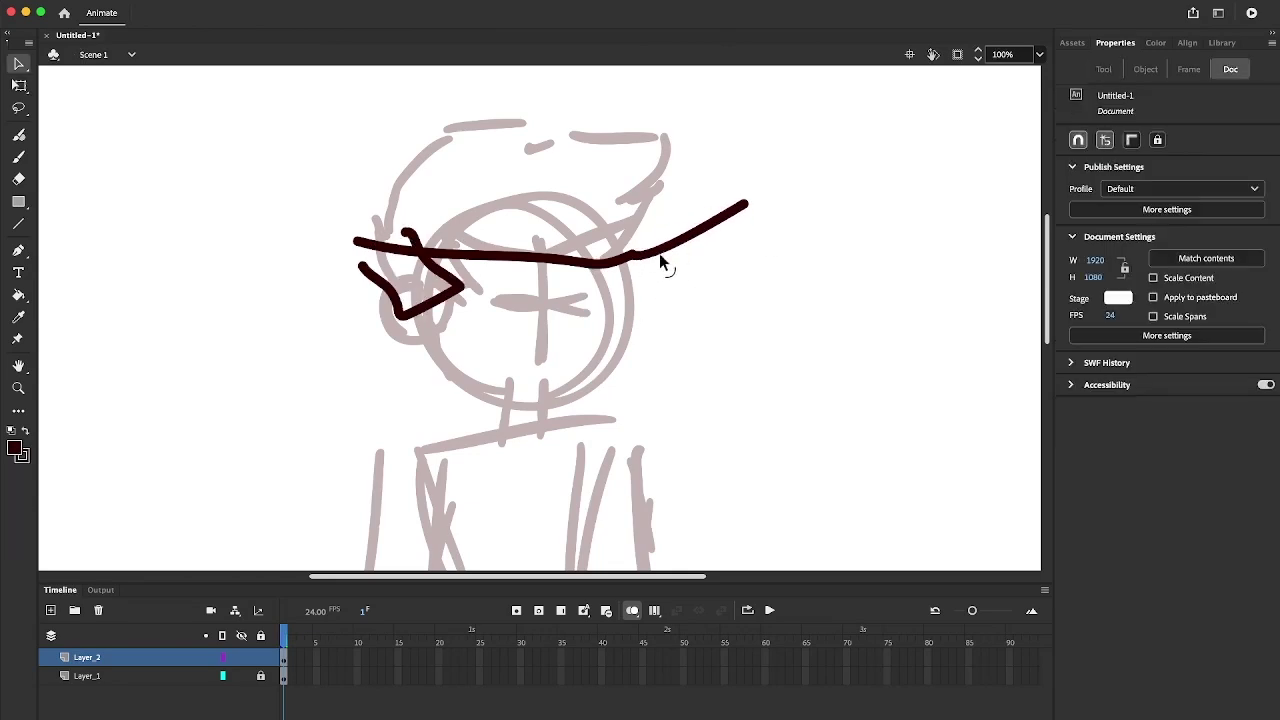
pyautogui.moveTo(660, 262)
pyautogui.mouseDown()
pyautogui.moveTo(677, 211)
pyautogui.moveTo(700, 216)
pyautogui.mouseUp()
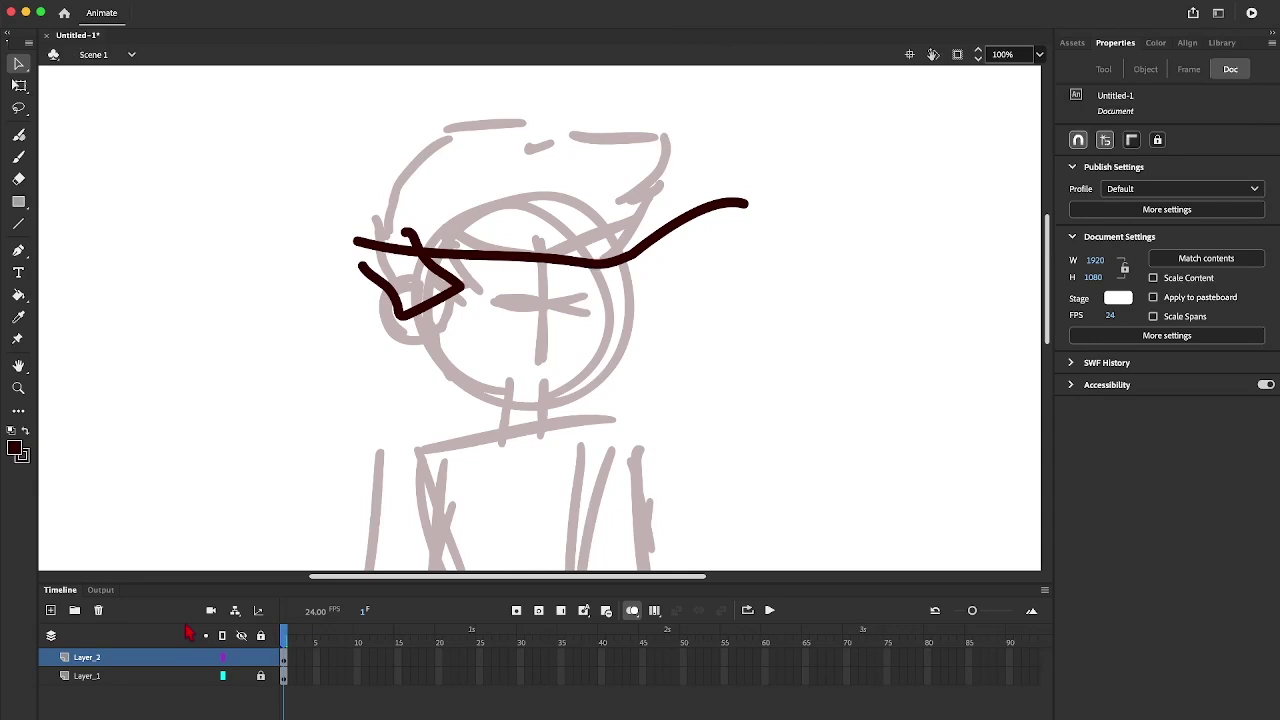
pyautogui.click(222, 636)
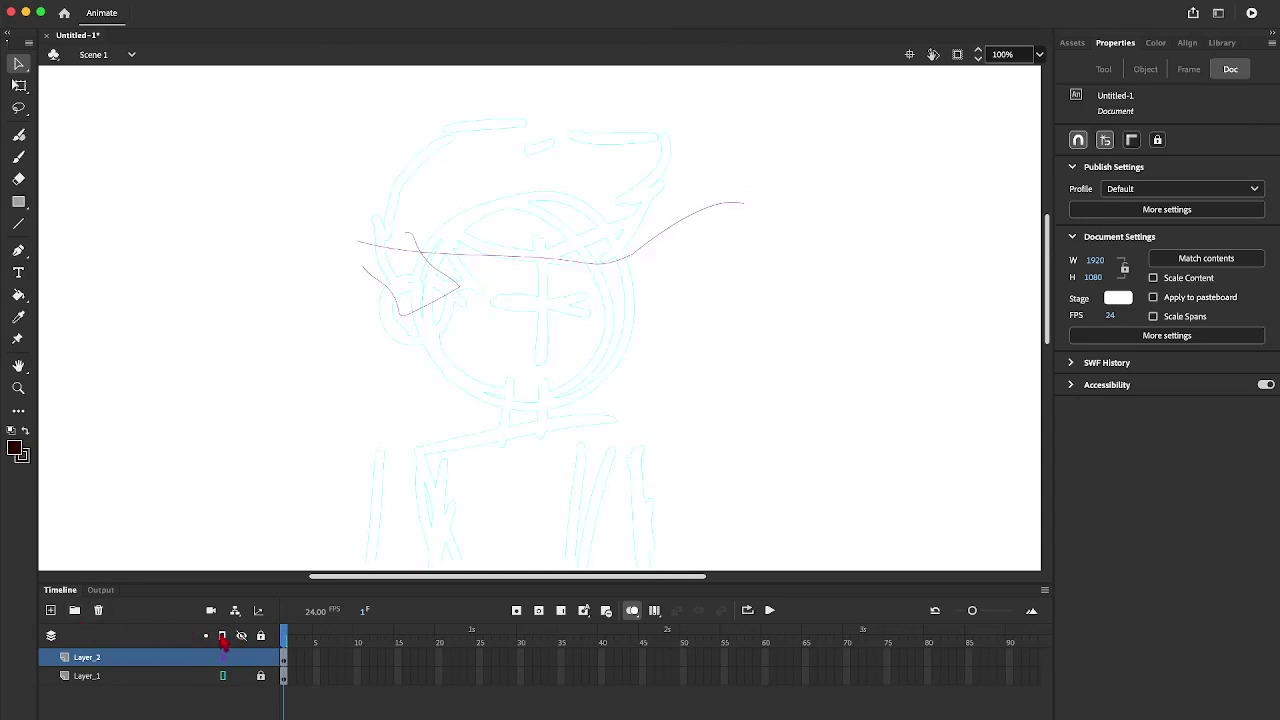
pyautogui.moveTo(587, 260)
pyautogui.mouseDown()
pyautogui.moveTo(603, 273)
pyautogui.moveTo(591, 227)
pyautogui.mouseUp()
pyautogui.moveTo(603, 288)
pyautogui.mouseDown()
pyautogui.moveTo(587, 229)
pyautogui.moveTo(511, 266)
pyautogui.moveTo(470, 236)
pyautogui.mouseUp()
pyautogui.click(677, 229)
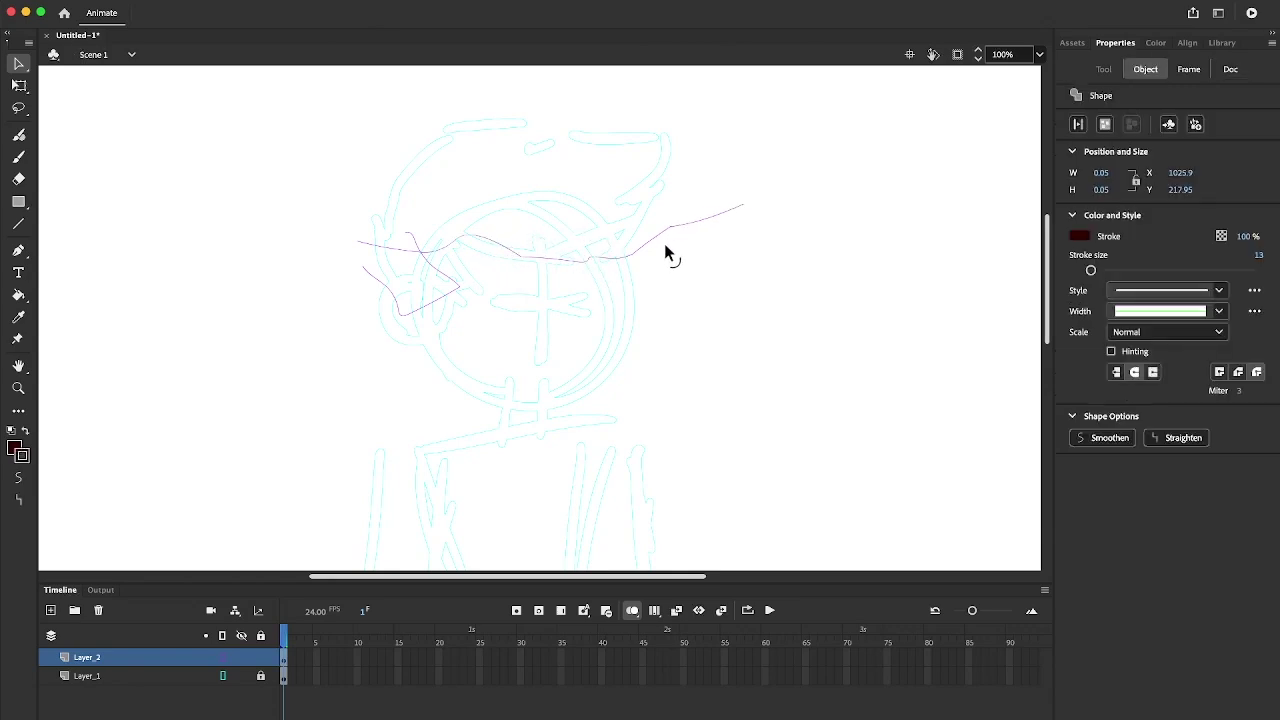
pyautogui.click(261, 635)
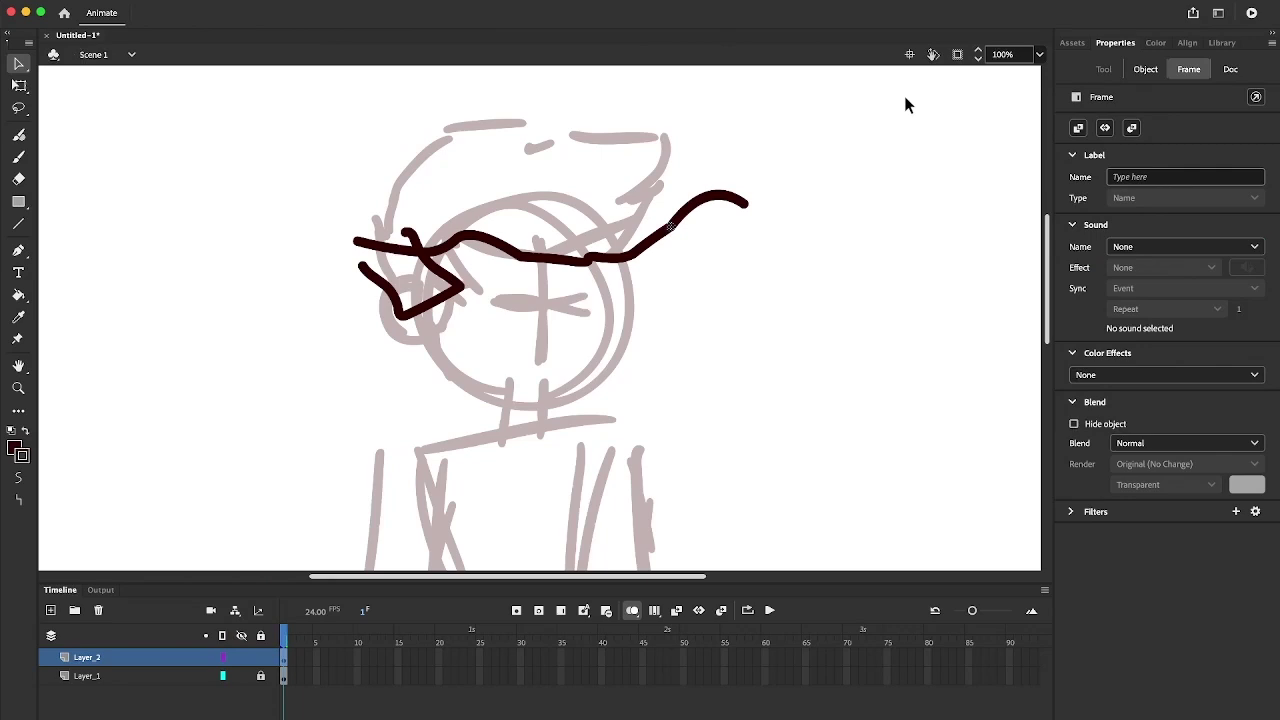
pyautogui.hotkey('ctrl', 'a')
# Delete the stray dark stroke and add four new layers above Layer_2.
pyautogui.press('Delete')
pyautogui.press('b')
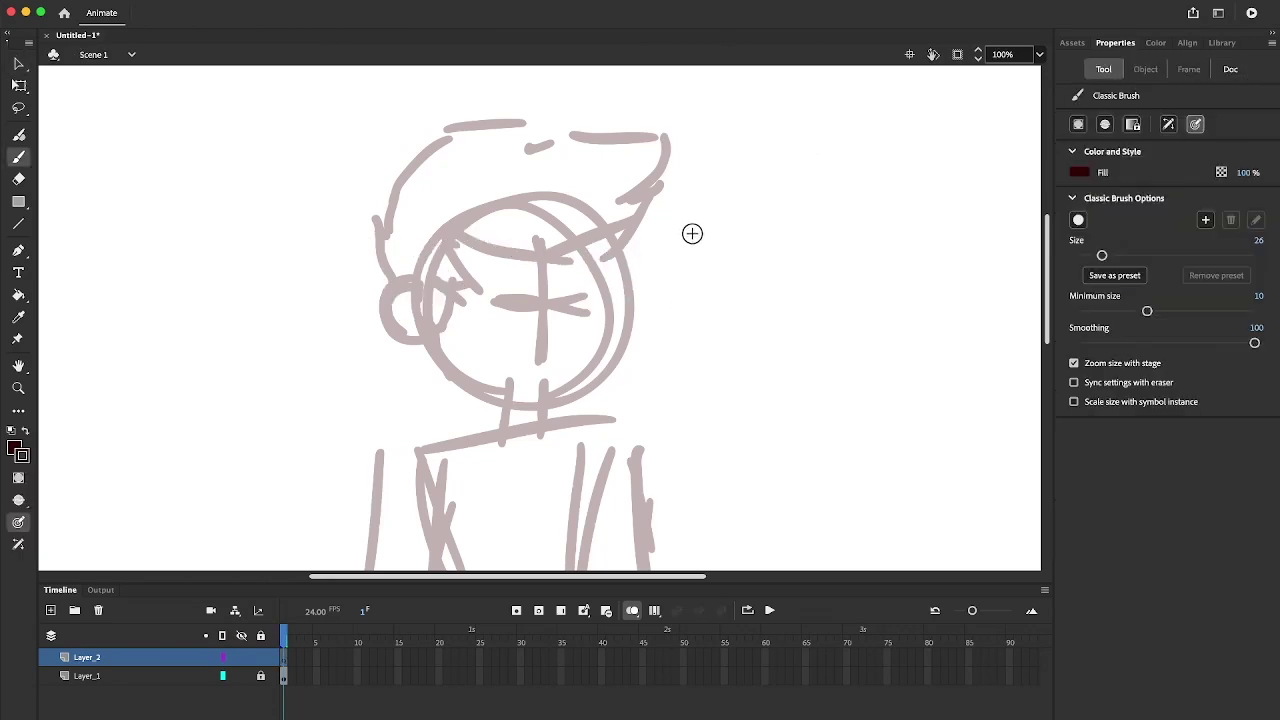
pyautogui.click(51, 610)
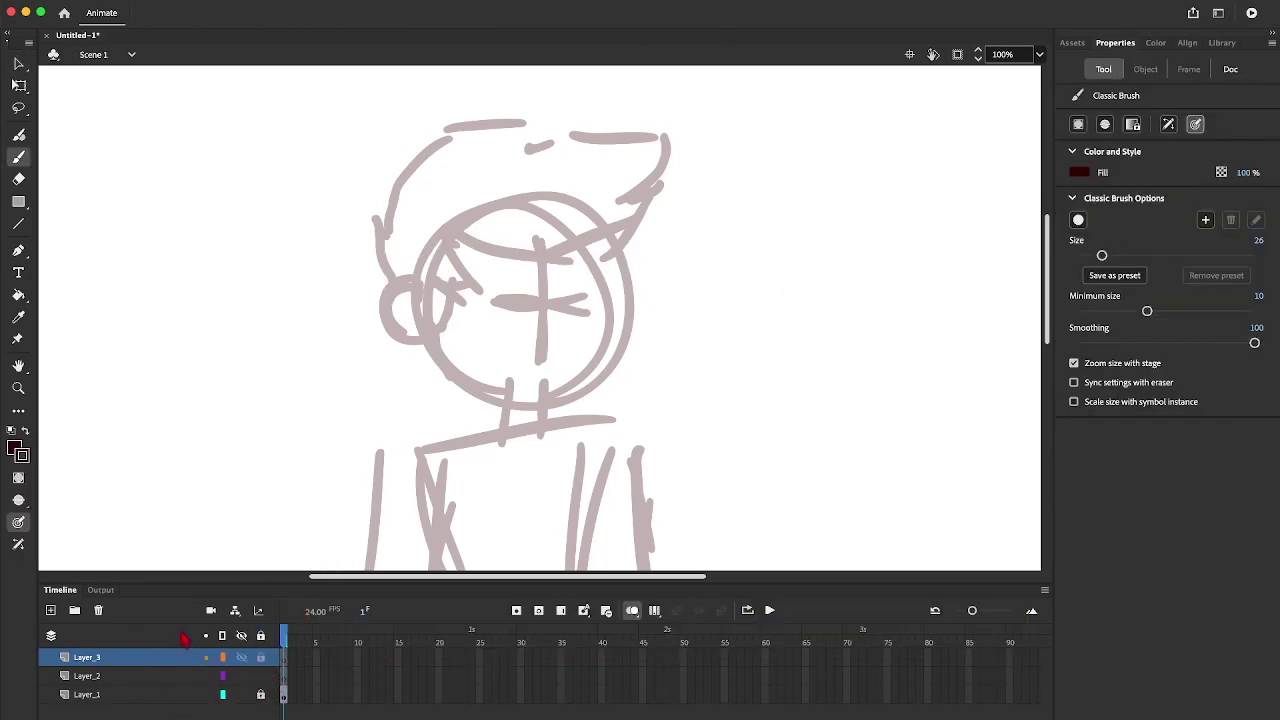
pyautogui.click(51, 610)
pyautogui.click(51, 610)
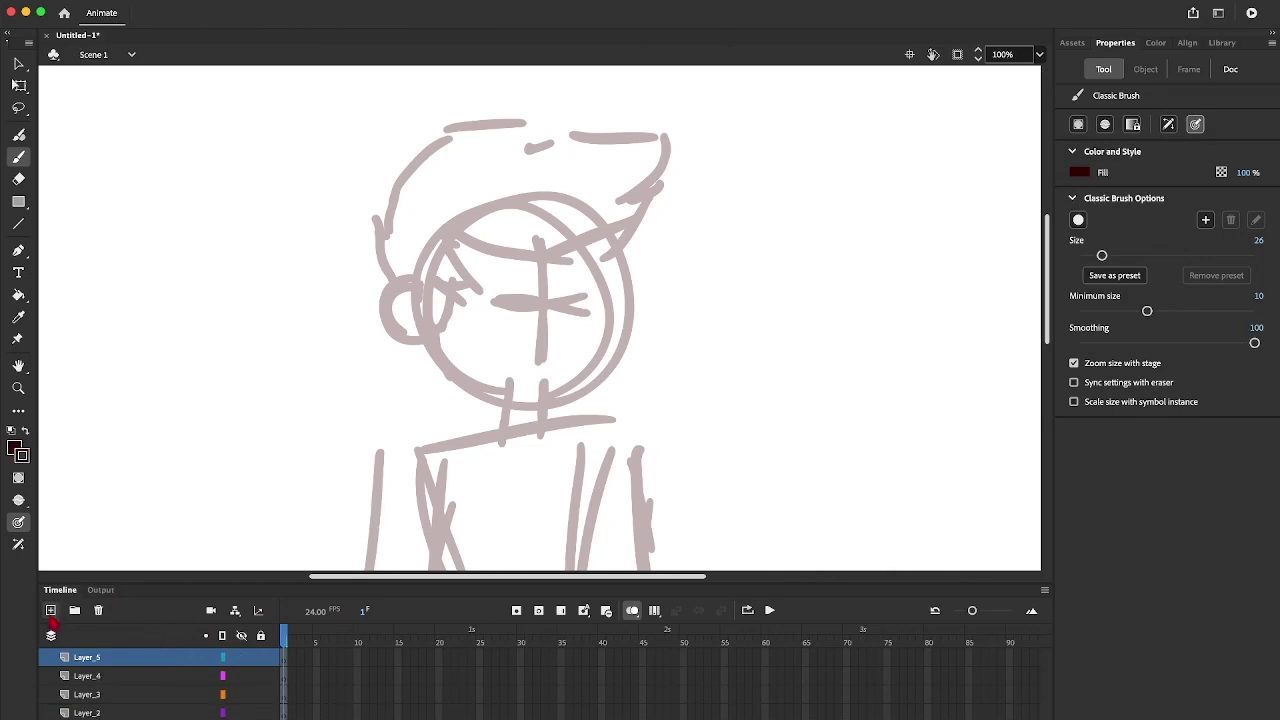
pyautogui.click(51, 610)
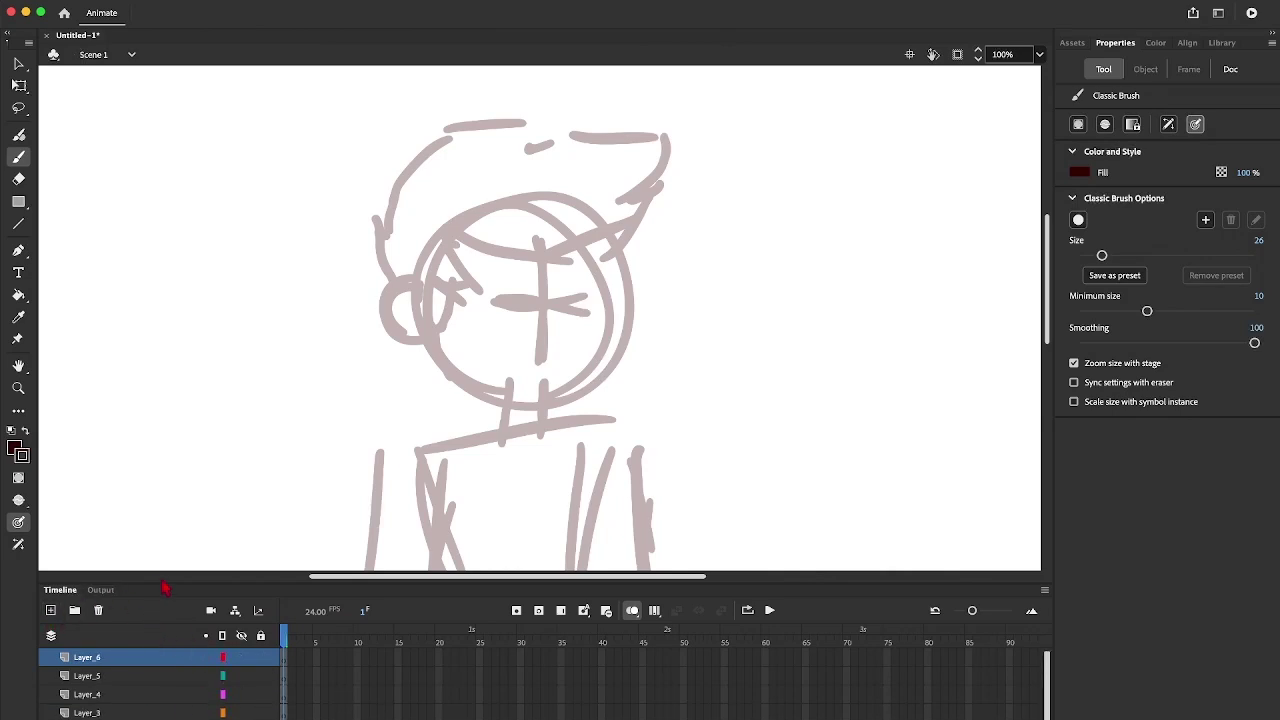
# Rename the top two new layers head and body.
pyautogui.doubleClick(85, 658)
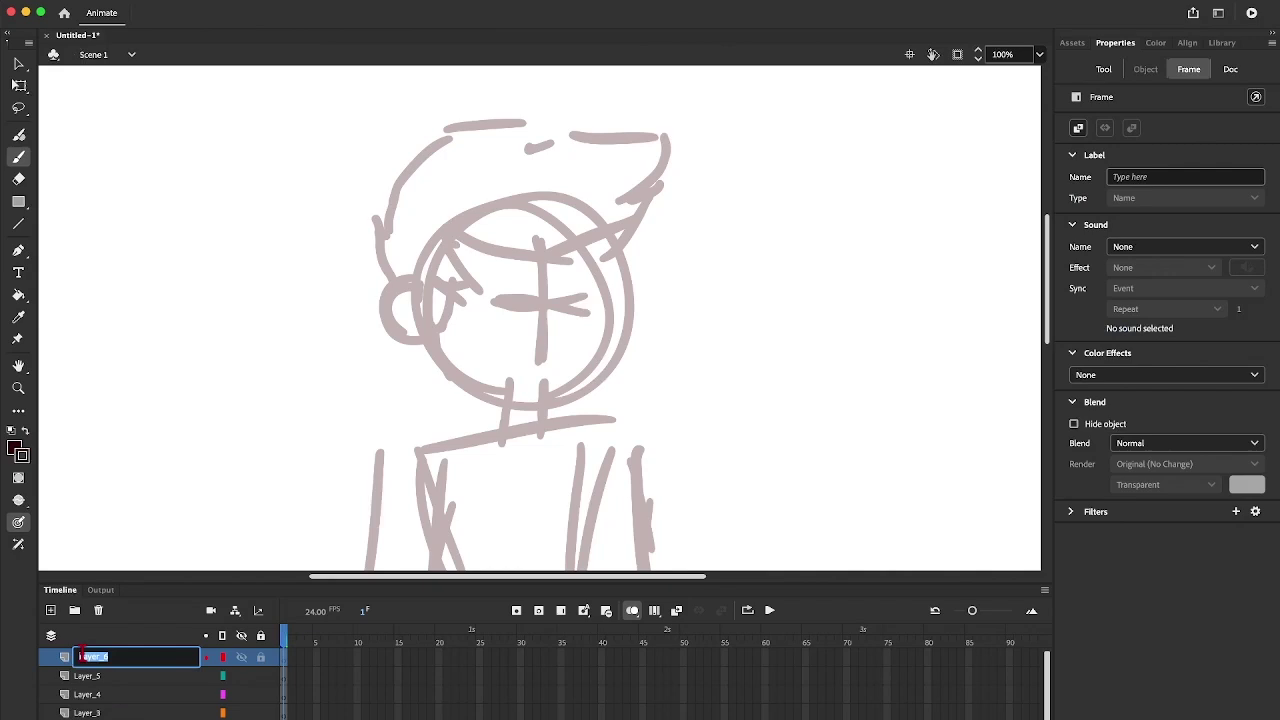
pyautogui.write('head')
pyautogui.press('Return')
pyautogui.click(88, 676)
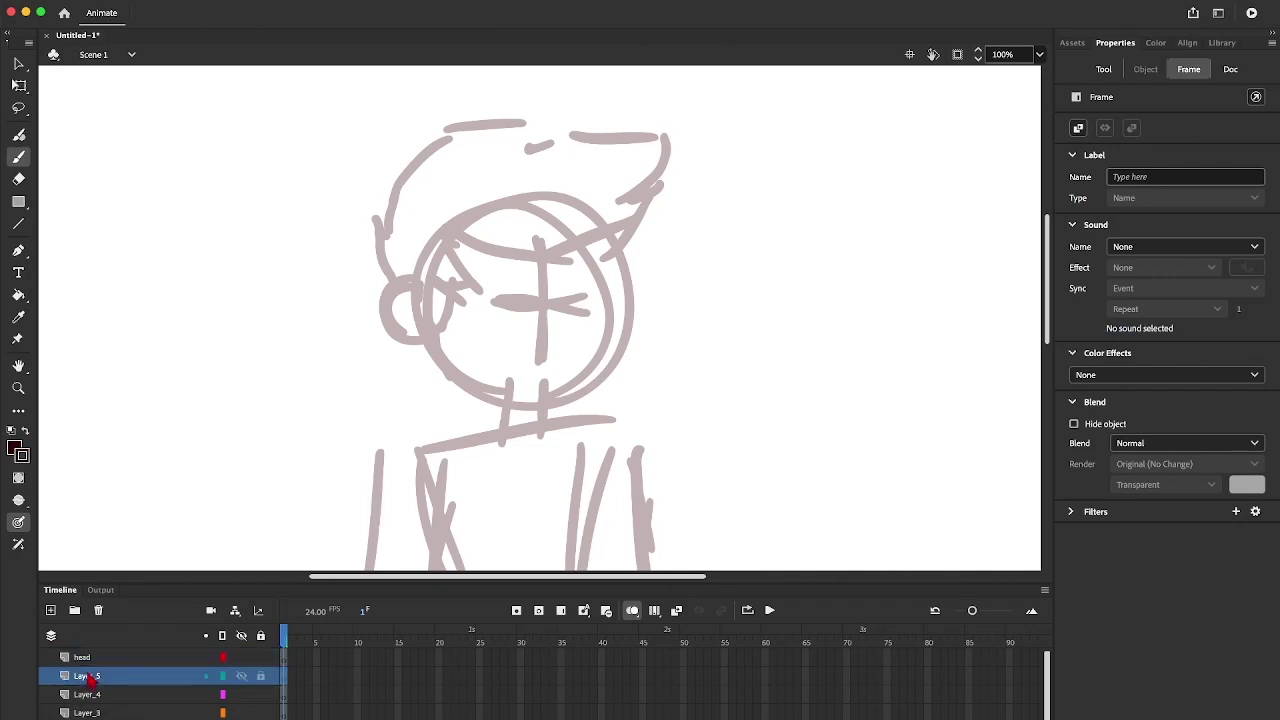
pyautogui.doubleClick(88, 676)
pyautogui.write('body')
pyautogui.press('Return')
# Rename the remaining two new layers arml and armr.
pyautogui.doubleClick(176, 693)
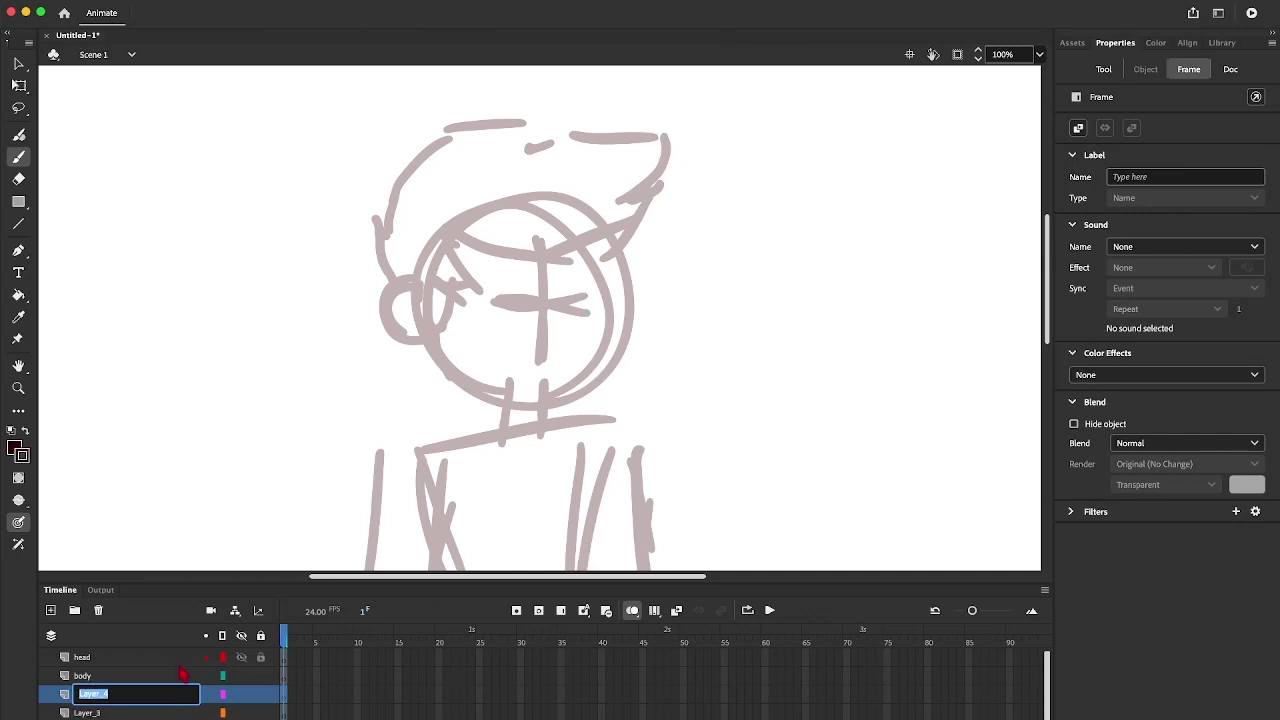
pyautogui.scroll(-3, 362, 370)
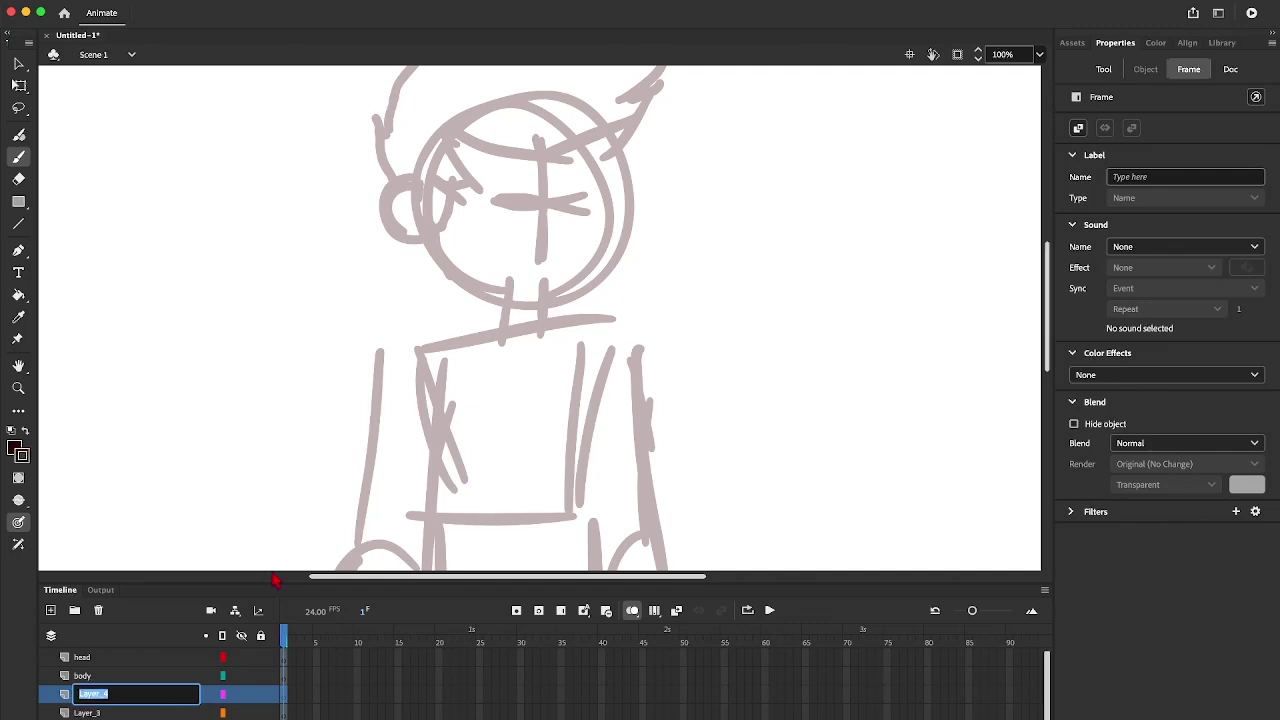
pyautogui.write('arml')
pyautogui.press('Return')
pyautogui.doubleClick(88, 712)
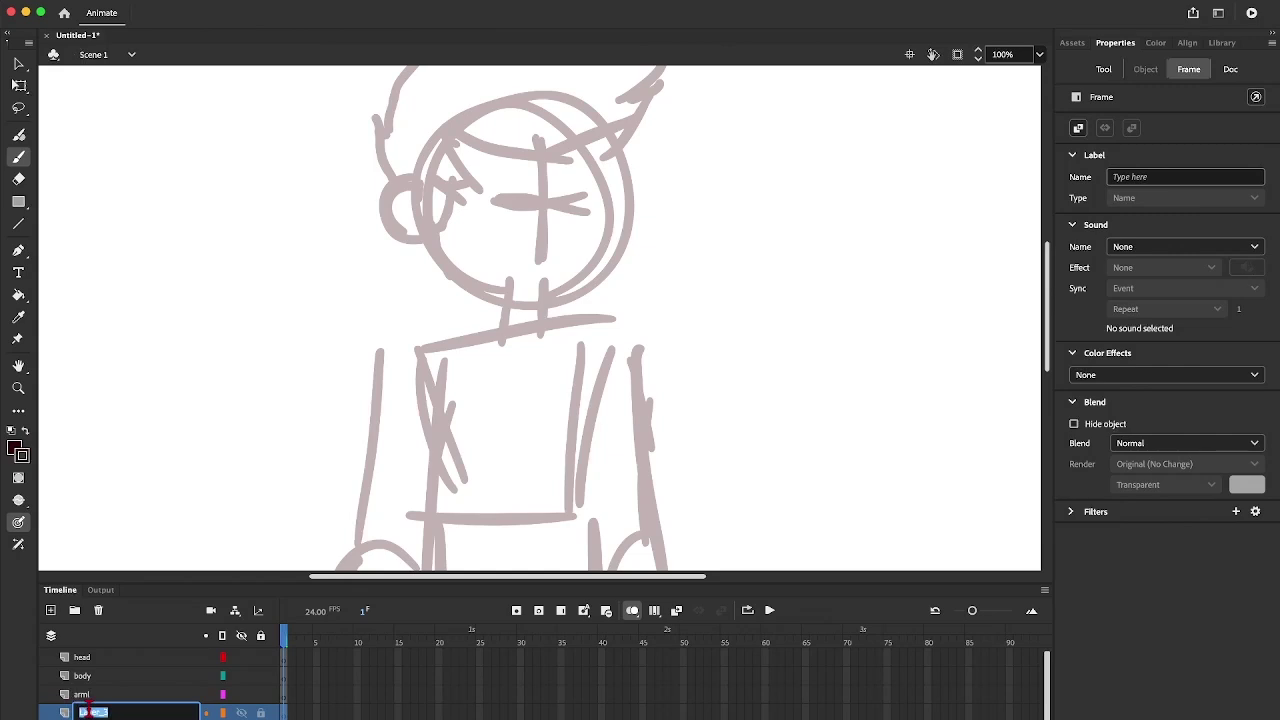
pyautogui.write('armr')
pyautogui.press('Return')
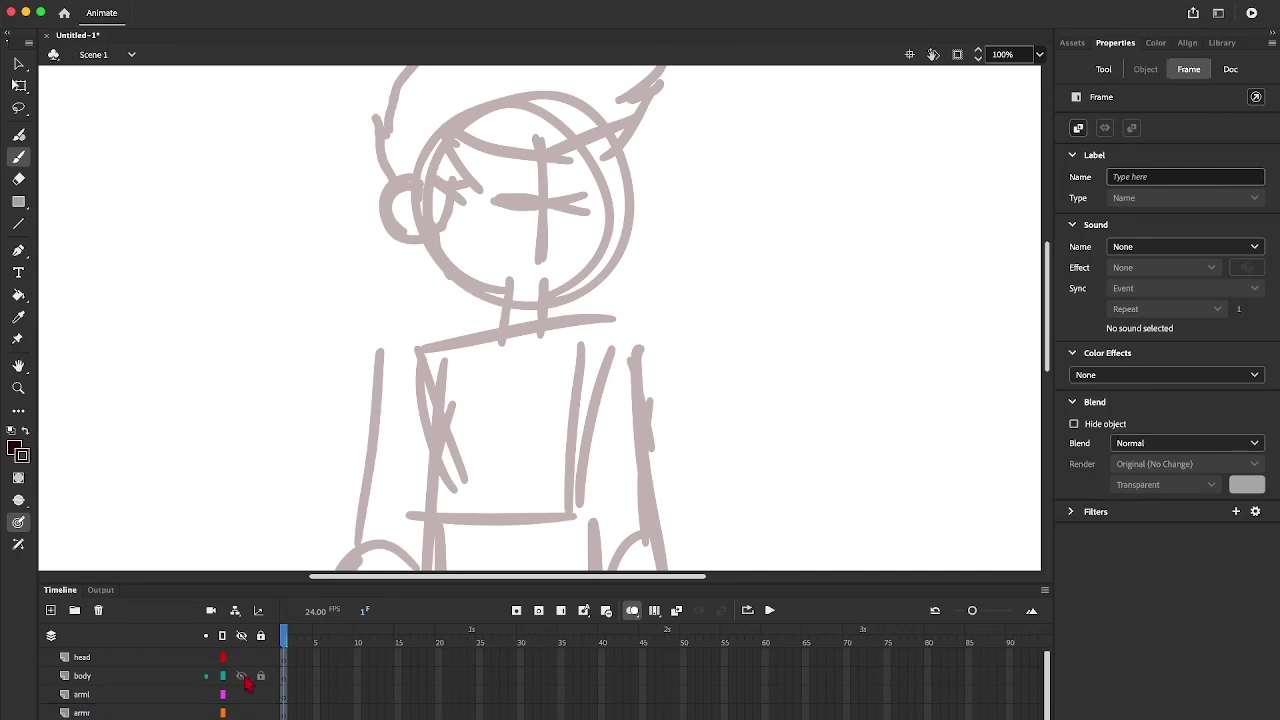
# On the head layer, ink the ear, face outline and spiky hair in dark red.
pyautogui.click(280, 655)
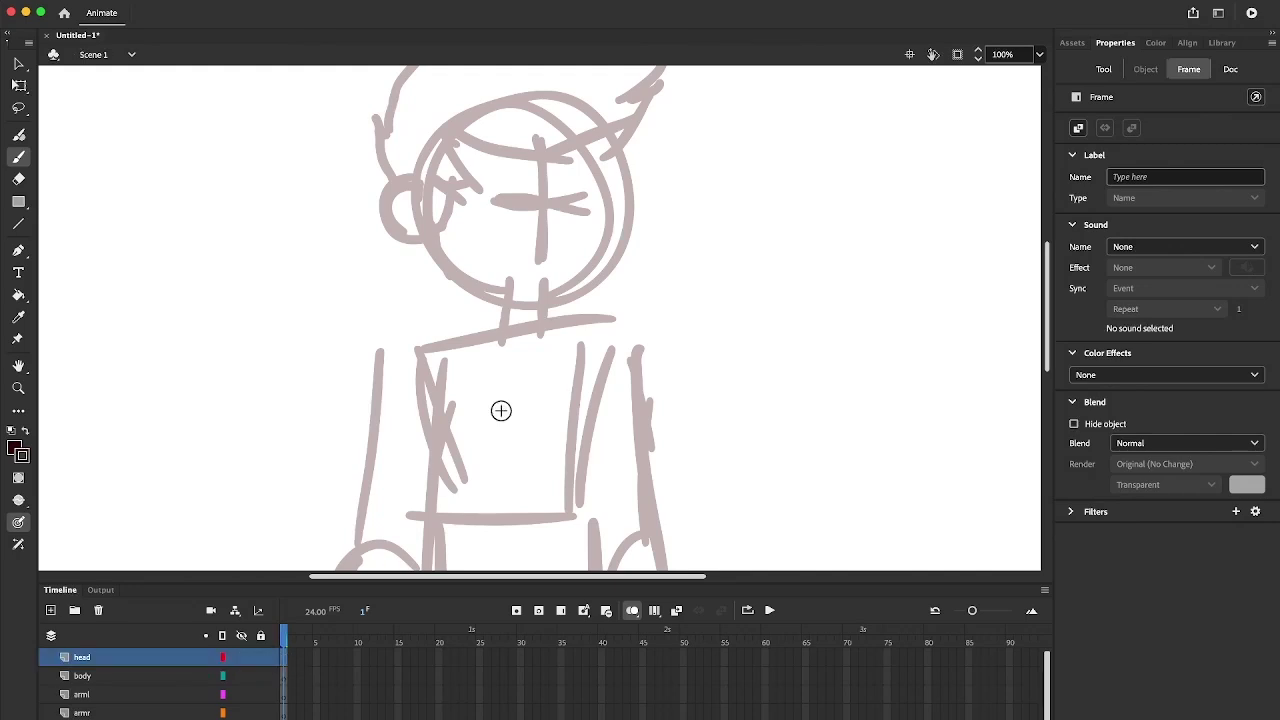
pyautogui.press('h')
pyautogui.scroll(3, 731, 366)
pyautogui.press('b')
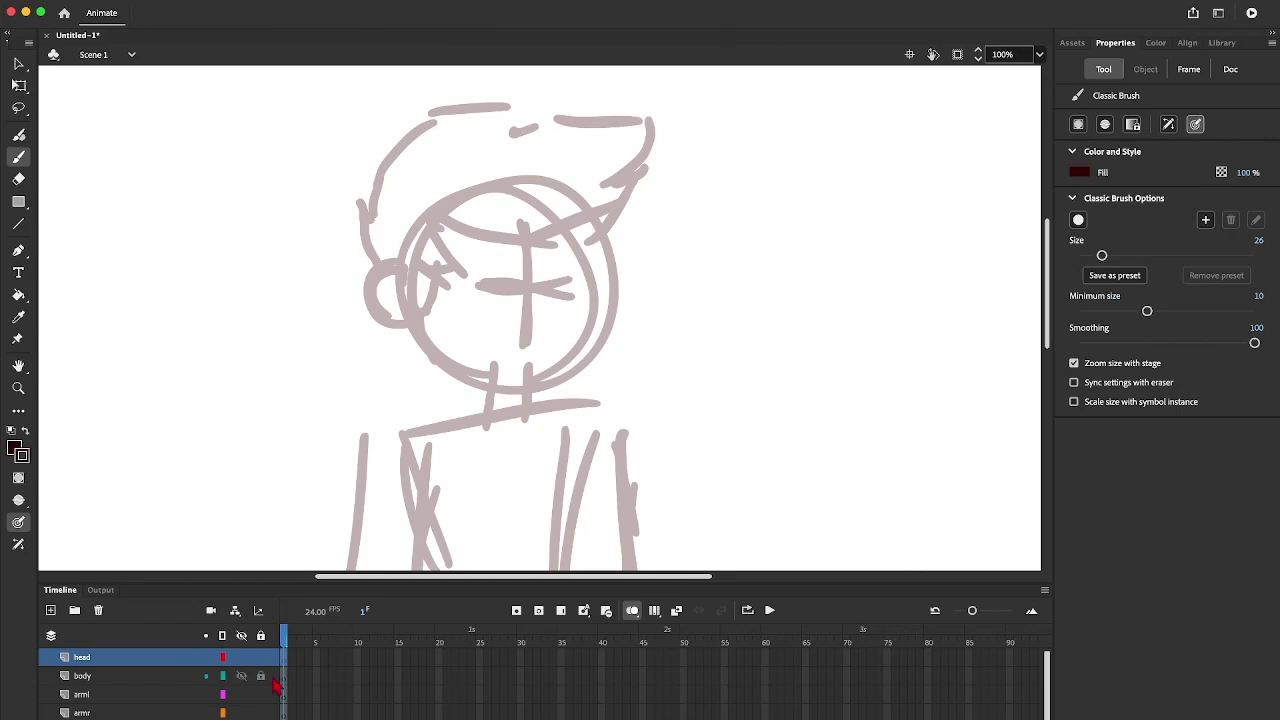
pyautogui.press('h')
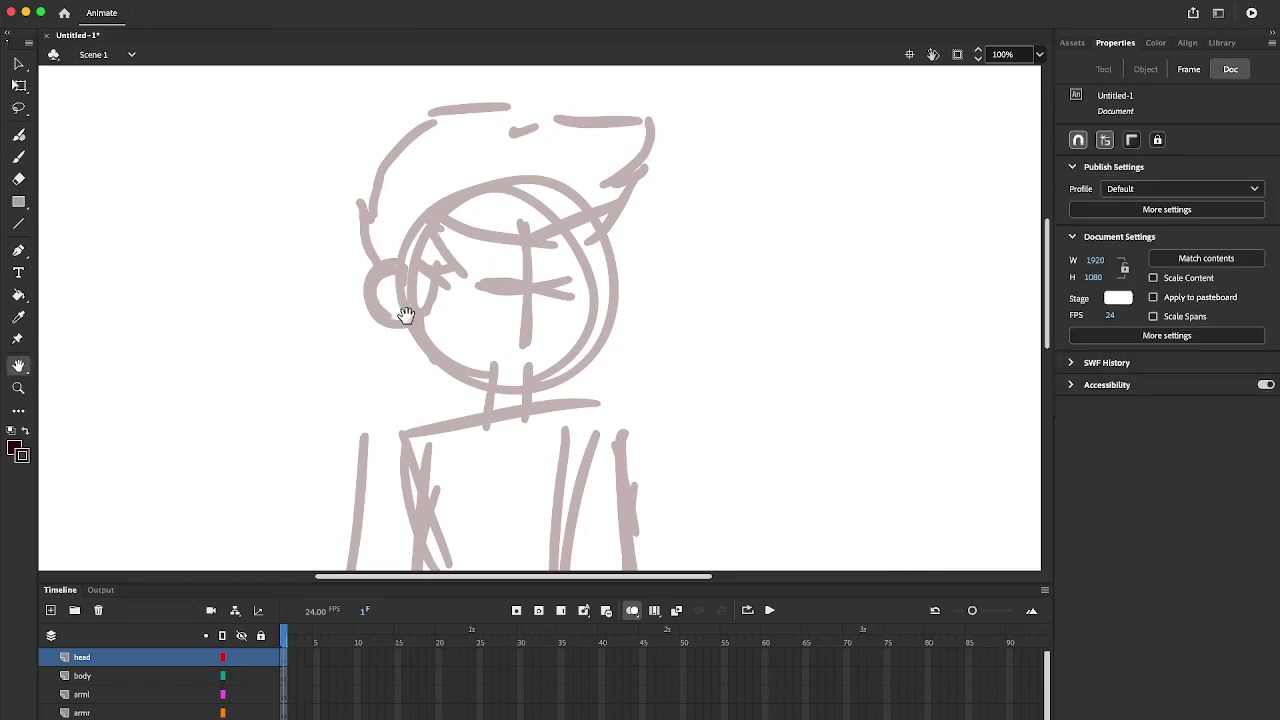
pyautogui.press('b')
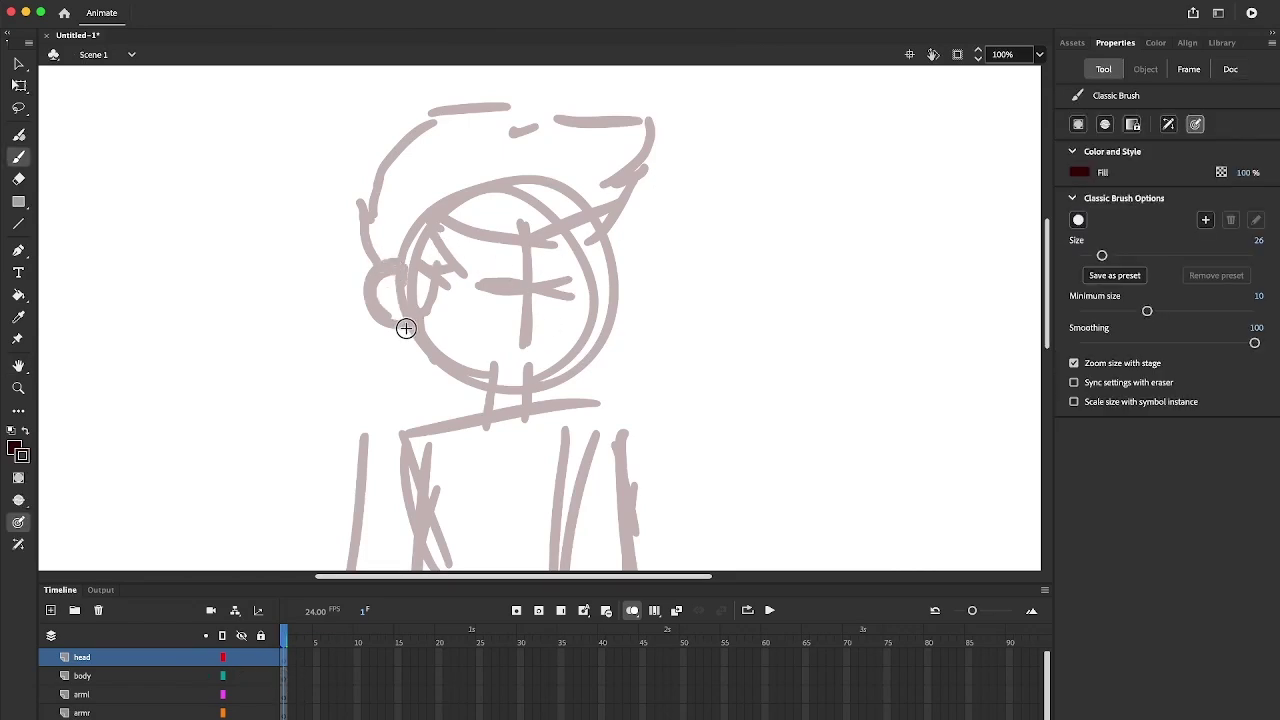
pyautogui.moveTo(404, 330)
pyautogui.mouseDown()
pyautogui.moveTo(374, 323)
pyautogui.moveTo(423, 257)
pyautogui.moveTo(405, 322)
pyautogui.mouseUp()
pyautogui.moveTo(378, 268)
pyautogui.mouseDown()
pyautogui.moveTo(363, 198)
pyautogui.moveTo(378, 209)
pyautogui.moveTo(378, 167)
pyautogui.moveTo(414, 130)
pyautogui.moveTo(503, 107)
pyautogui.moveTo(489, 125)
pyautogui.moveTo(608, 108)
pyautogui.moveTo(604, 136)
pyautogui.moveTo(648, 139)
pyautogui.moveTo(635, 212)
pyautogui.mouseUp()
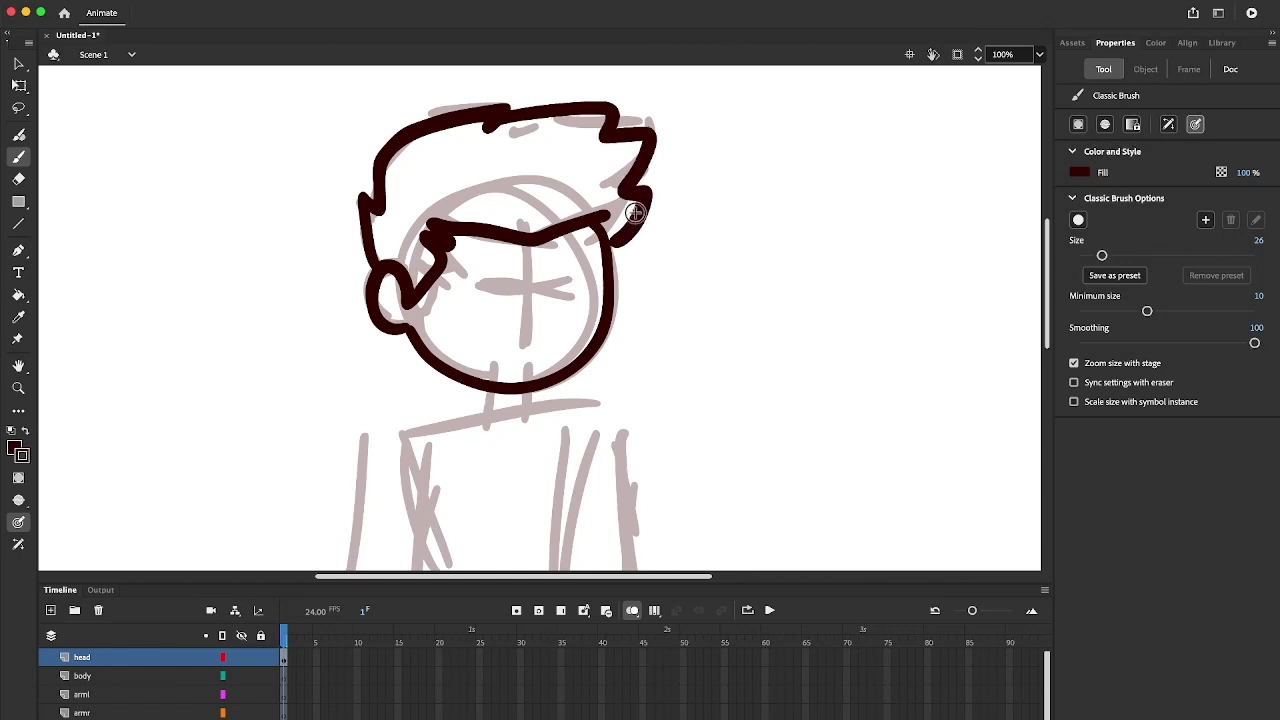
# On the body layer, ink the neck and torso outline.
pyautogui.click(285, 676)
pyautogui.scroll(-5, 586, 186)
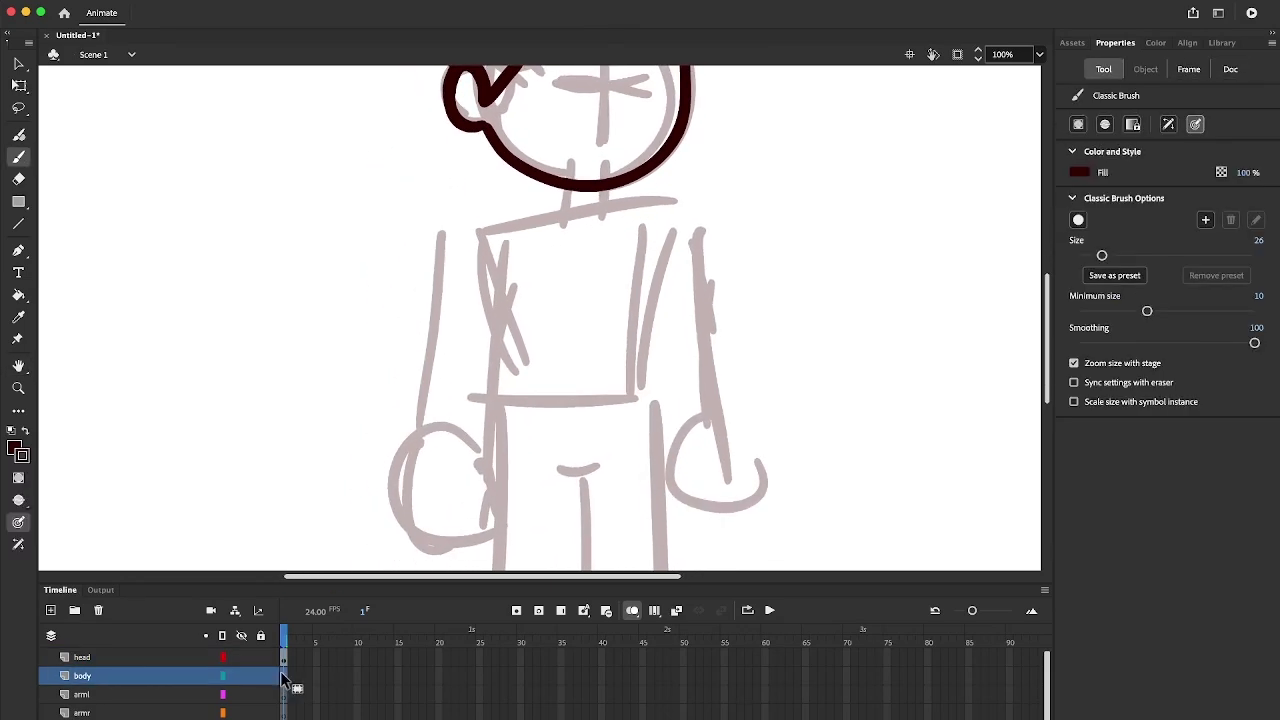
pyautogui.moveTo(578, 150)
pyautogui.mouseDown()
pyautogui.moveTo(557, 177)
pyautogui.moveTo(648, 255)
pyautogui.mouseUp()
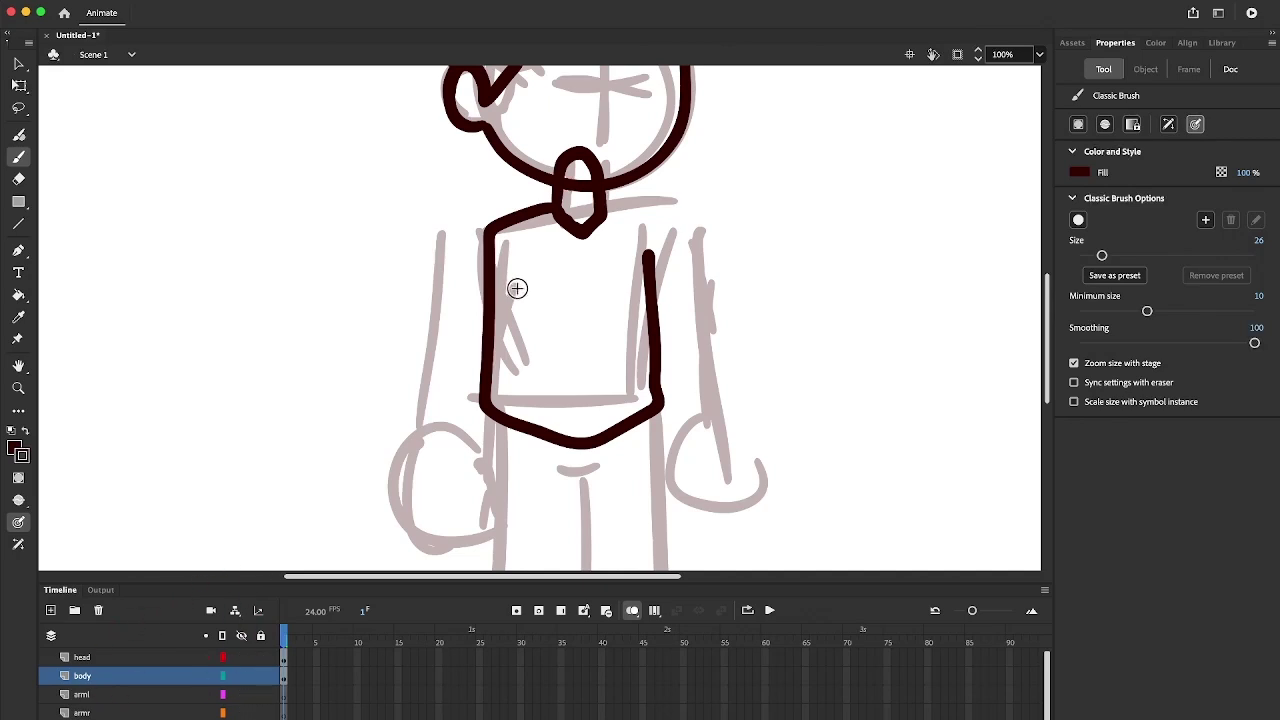
pyautogui.moveTo(518, 276); pyautogui.dragTo(498, 490)
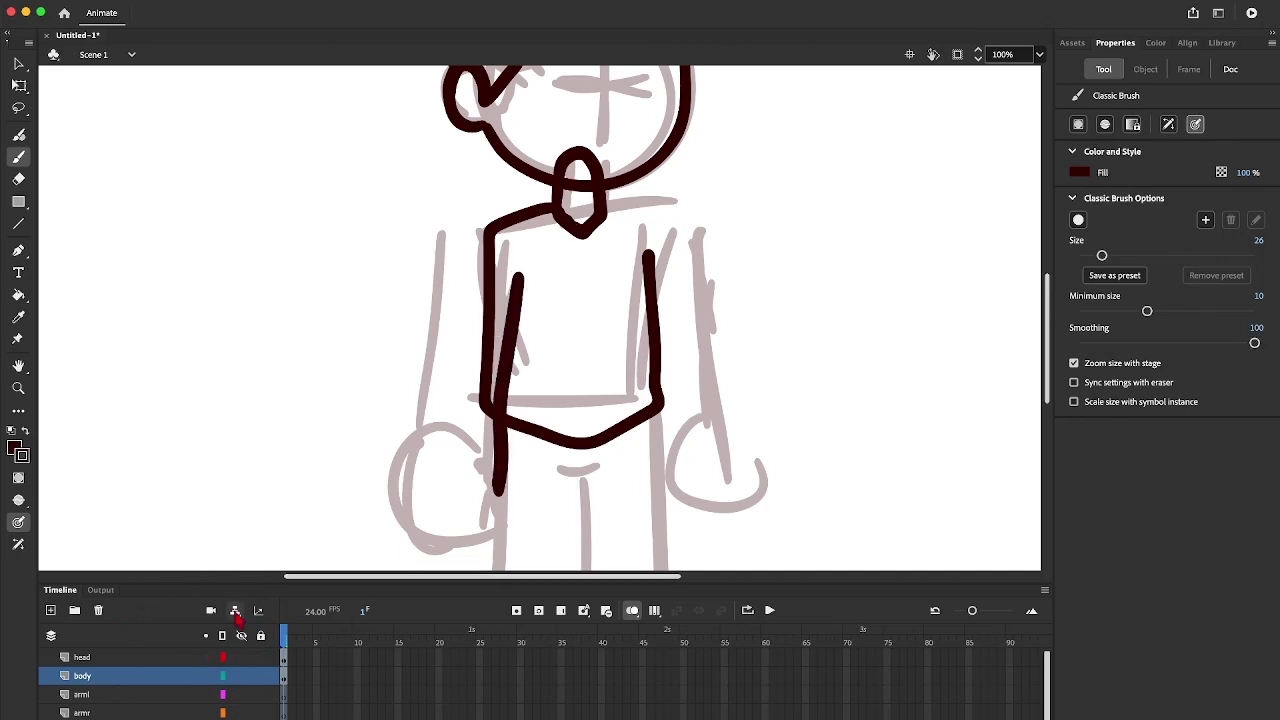
pyautogui.press('super+z')
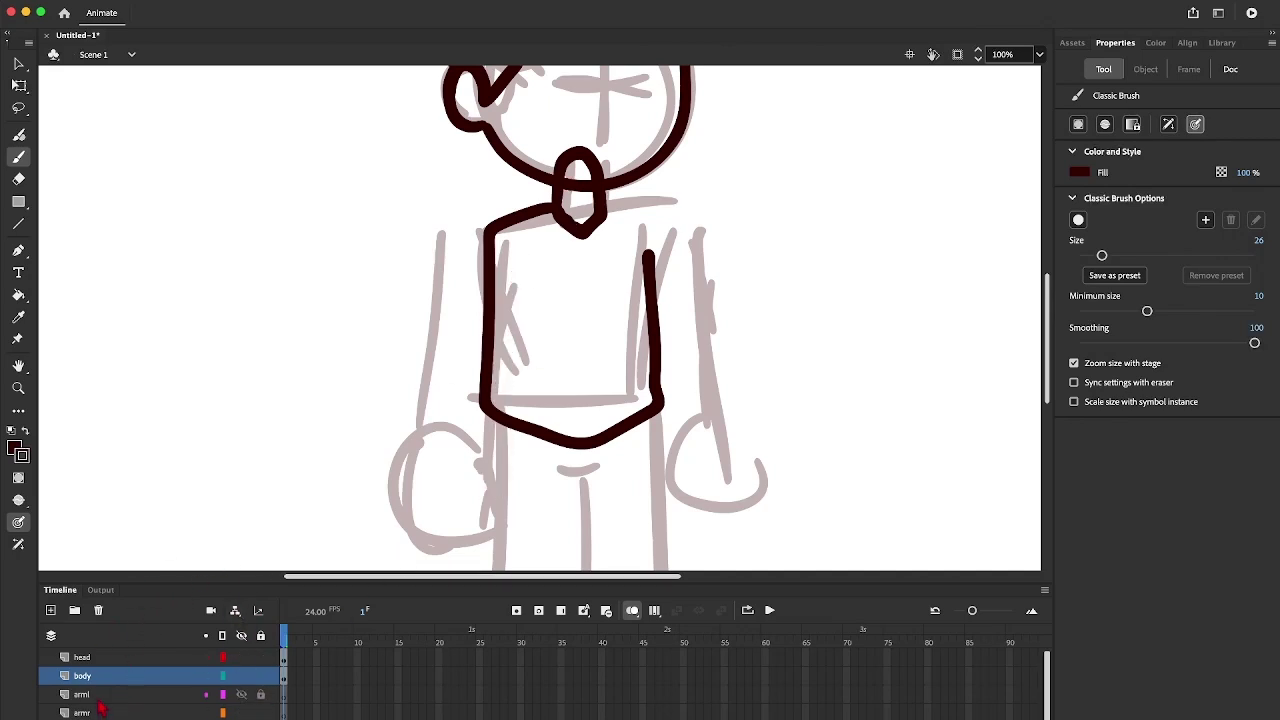
# Move the arml layer above body and ink the shoulder, right arm and left leg.
pyautogui.click(89, 697)
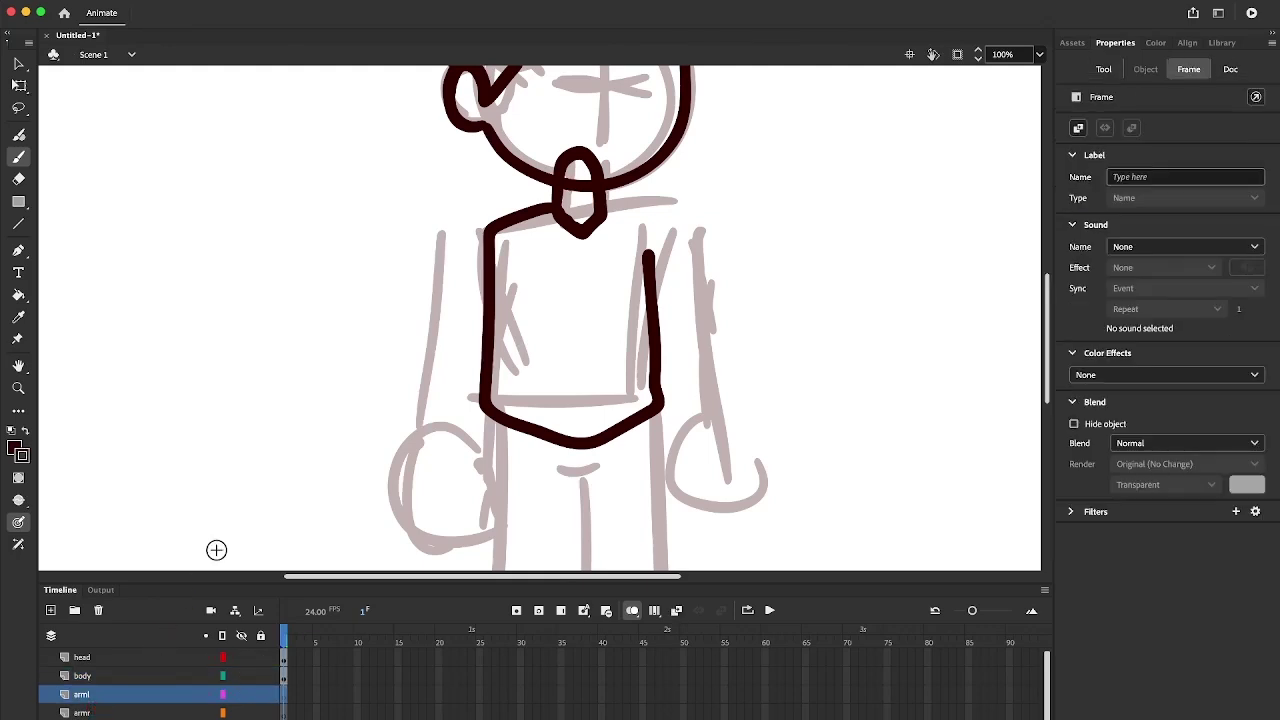
pyautogui.press('h')
pyautogui.moveTo(715, 167); pyautogui.dragTo(671, 306)
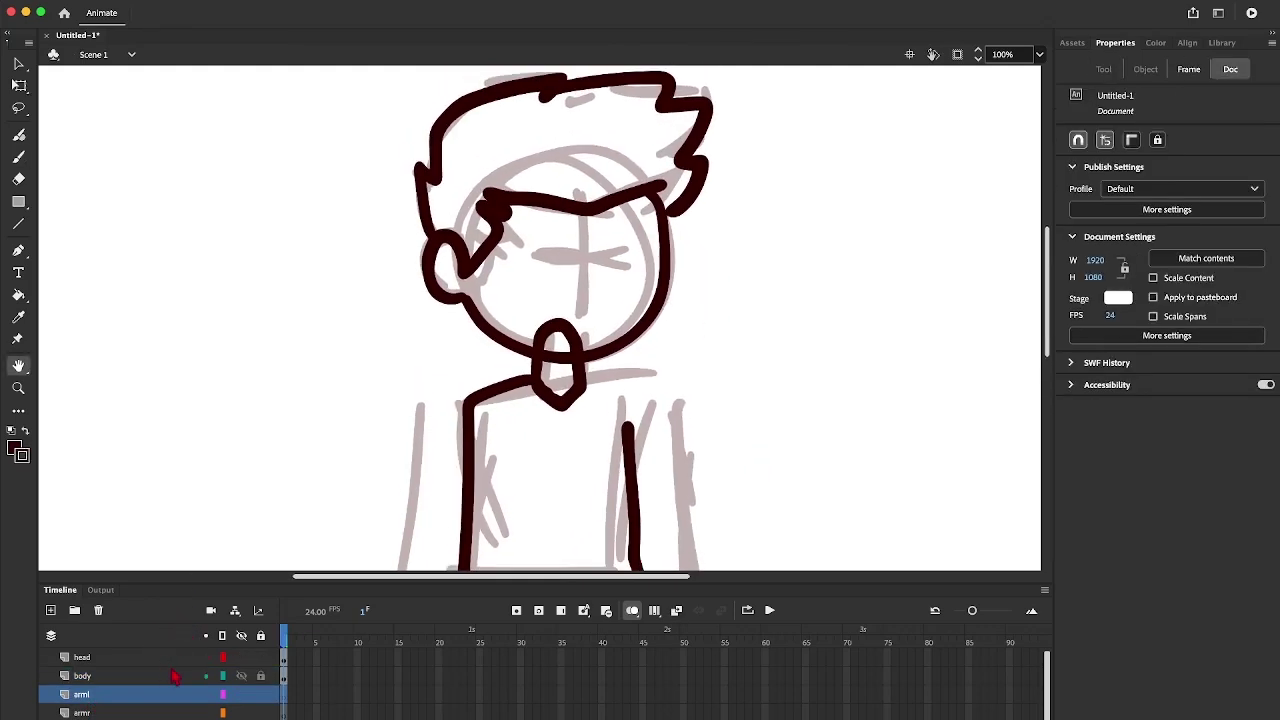
pyautogui.moveTo(680, 357); pyautogui.dragTo(711, 256)
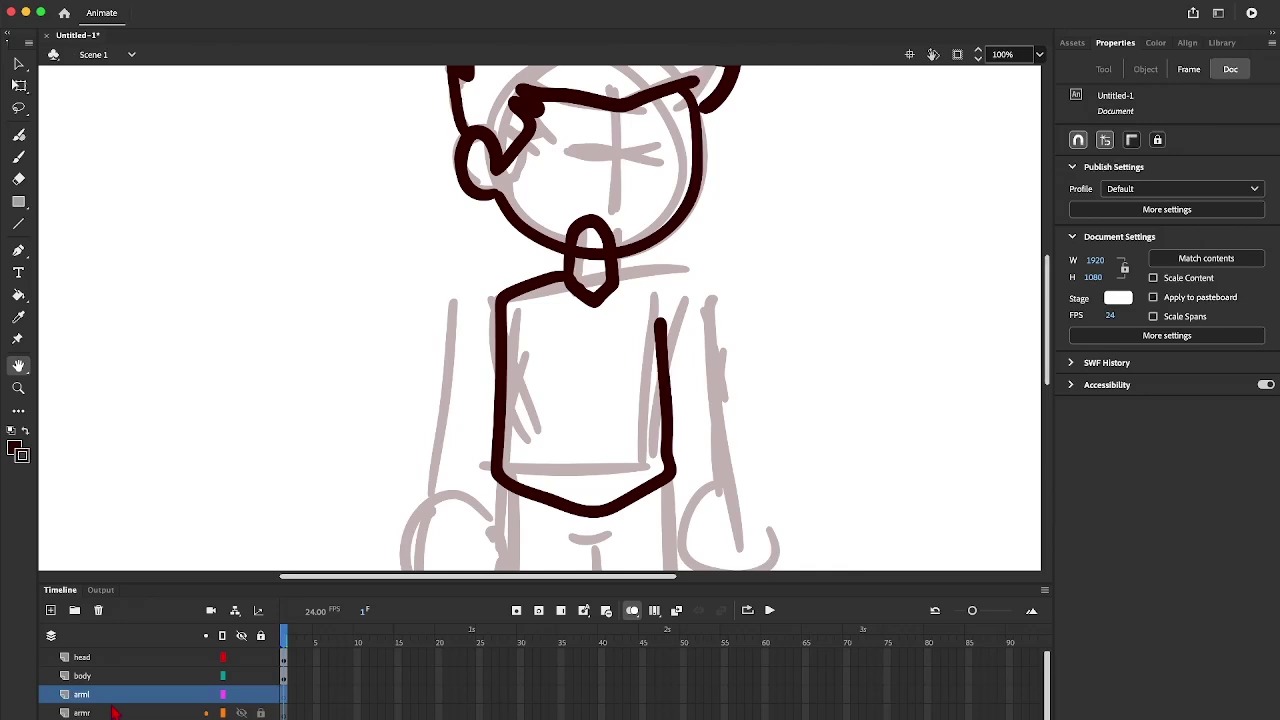
pyautogui.click(115, 695)
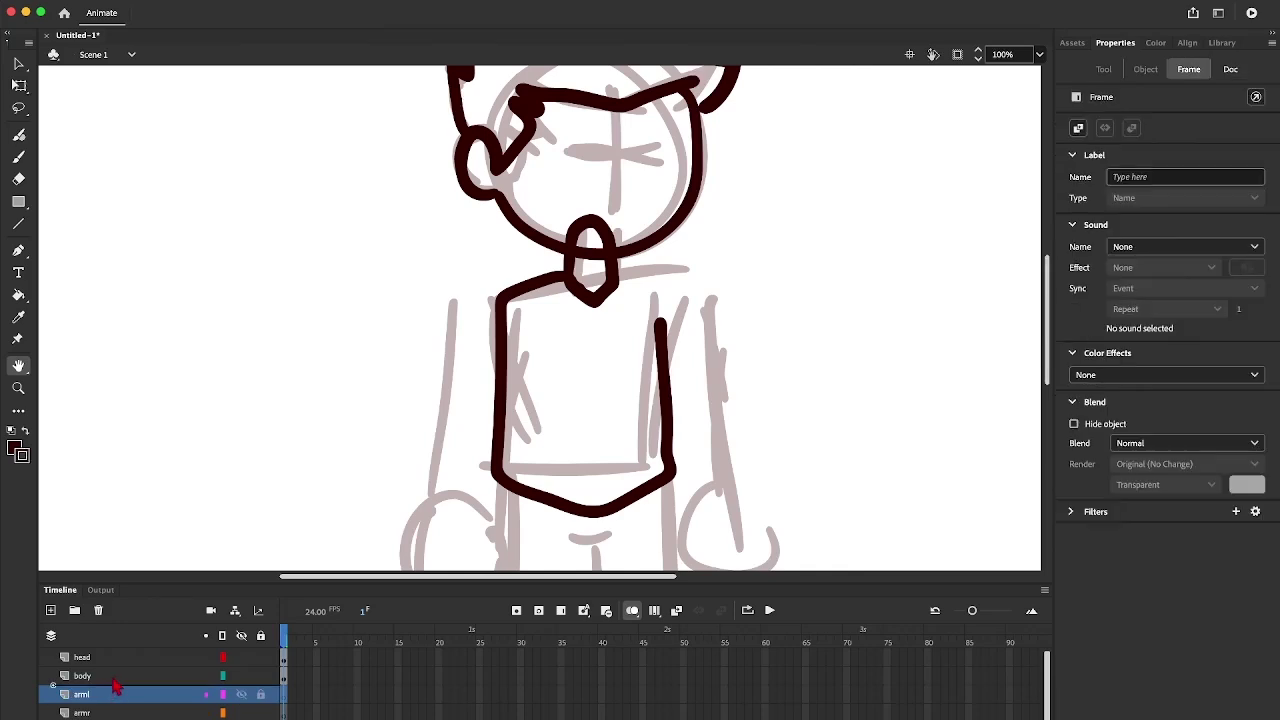
pyautogui.moveTo(115, 687); pyautogui.dragTo(114, 672)
pyautogui.press('b')
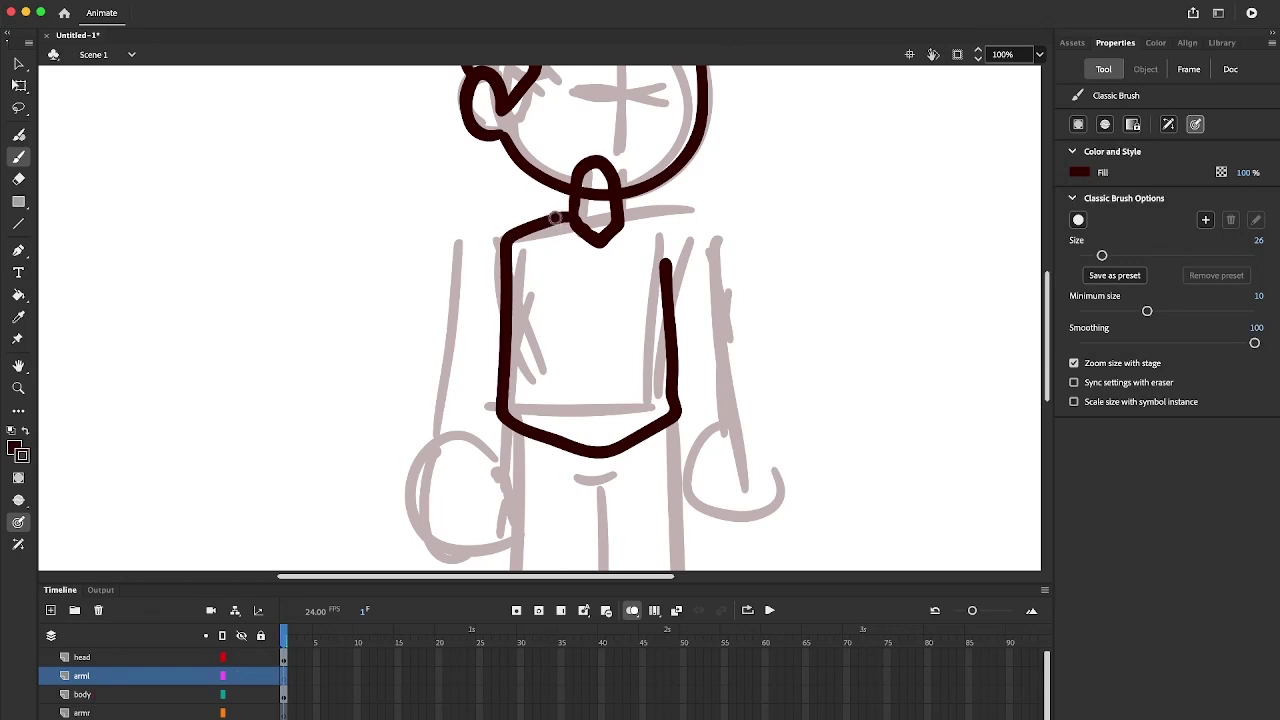
pyautogui.moveTo(556, 218)
pyautogui.mouseDown()
pyautogui.moveTo(460, 252)
pyautogui.moveTo(438, 432)
pyautogui.mouseUp()
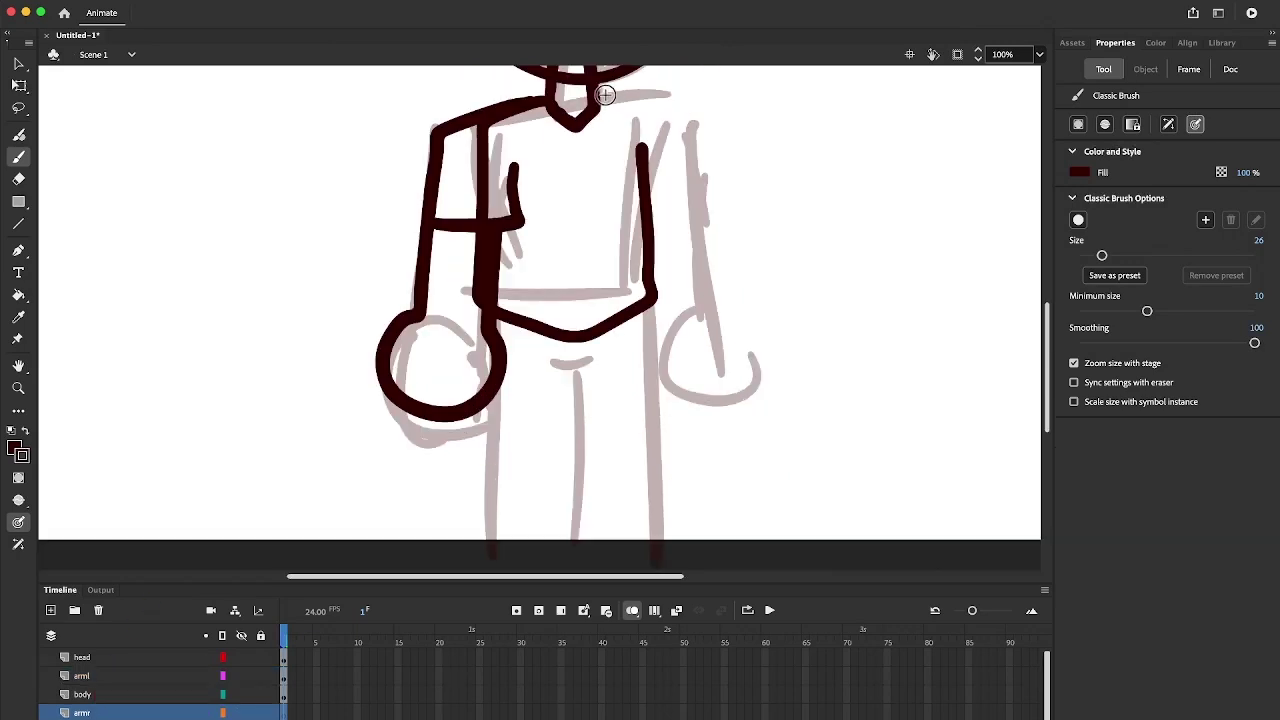
pyautogui.moveTo(605, 95)
pyautogui.mouseDown()
pyautogui.moveTo(655, 102)
pyautogui.moveTo(686, 140)
pyautogui.moveTo(695, 260)
pyautogui.mouseUp()
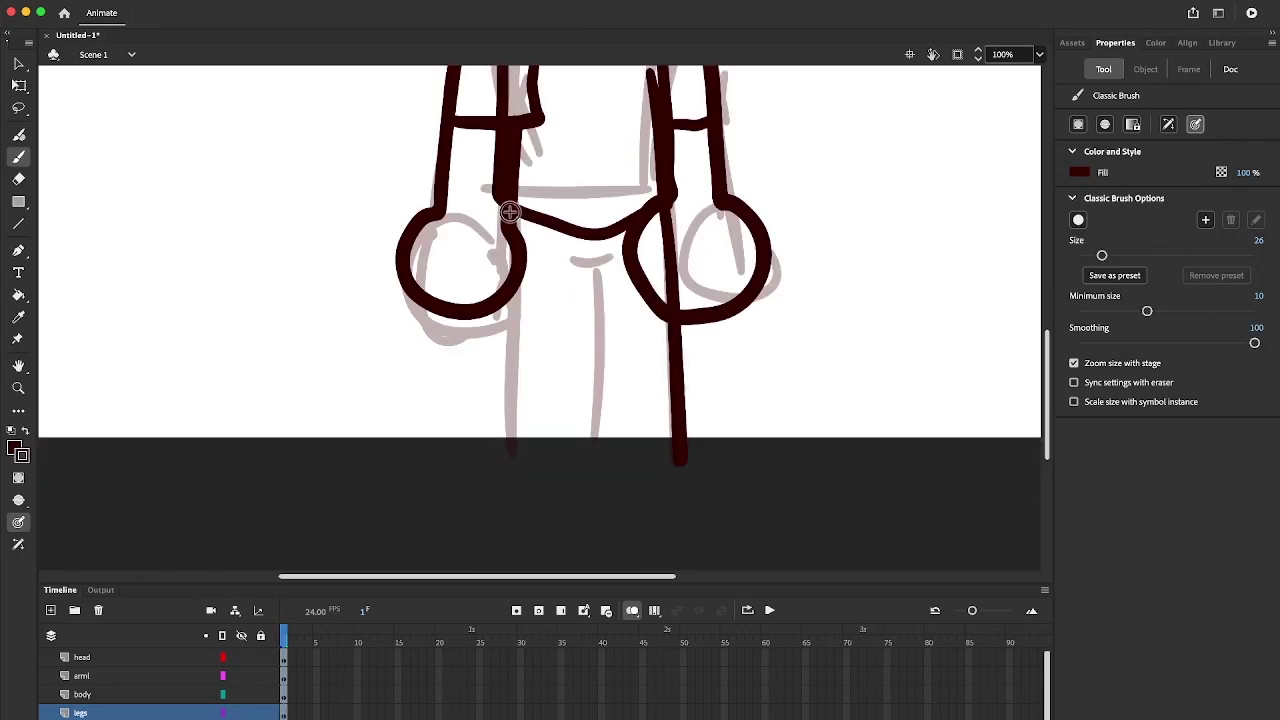
pyautogui.moveTo(508, 206); pyautogui.dragTo(503, 451)
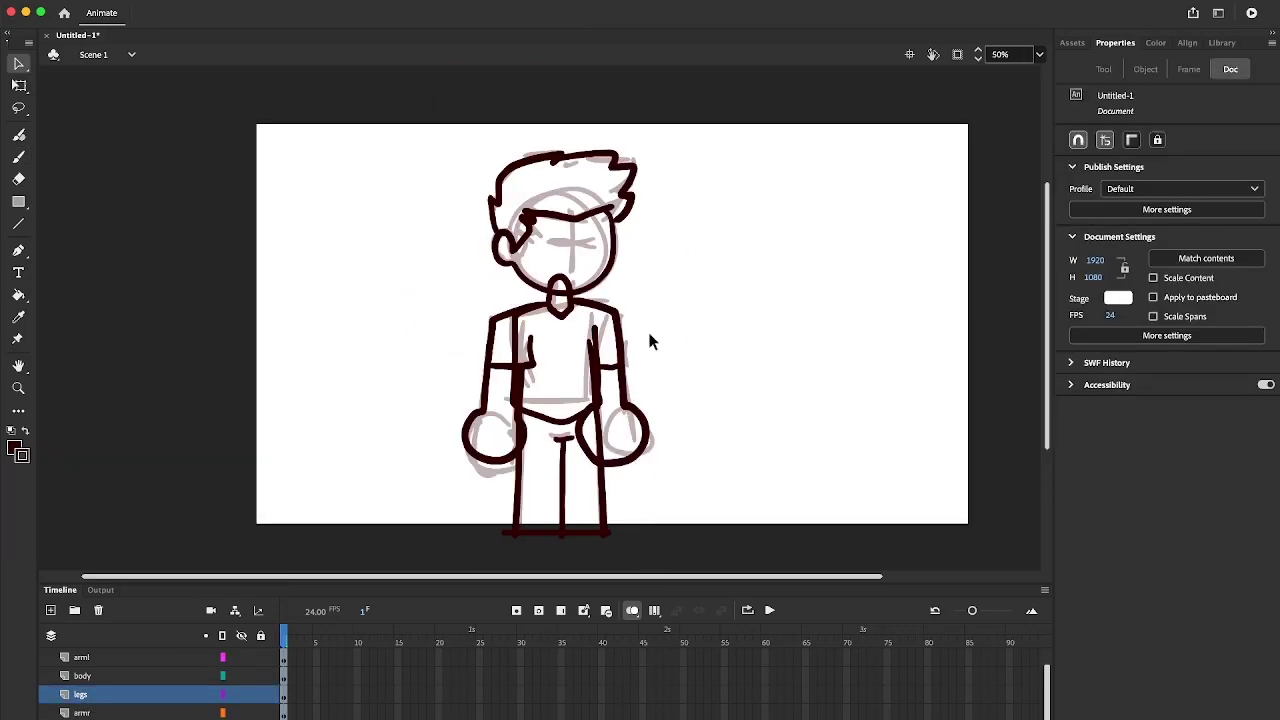
# Hide the grey sketch layer and fill the hair brown.
pyautogui.click(95, 630)
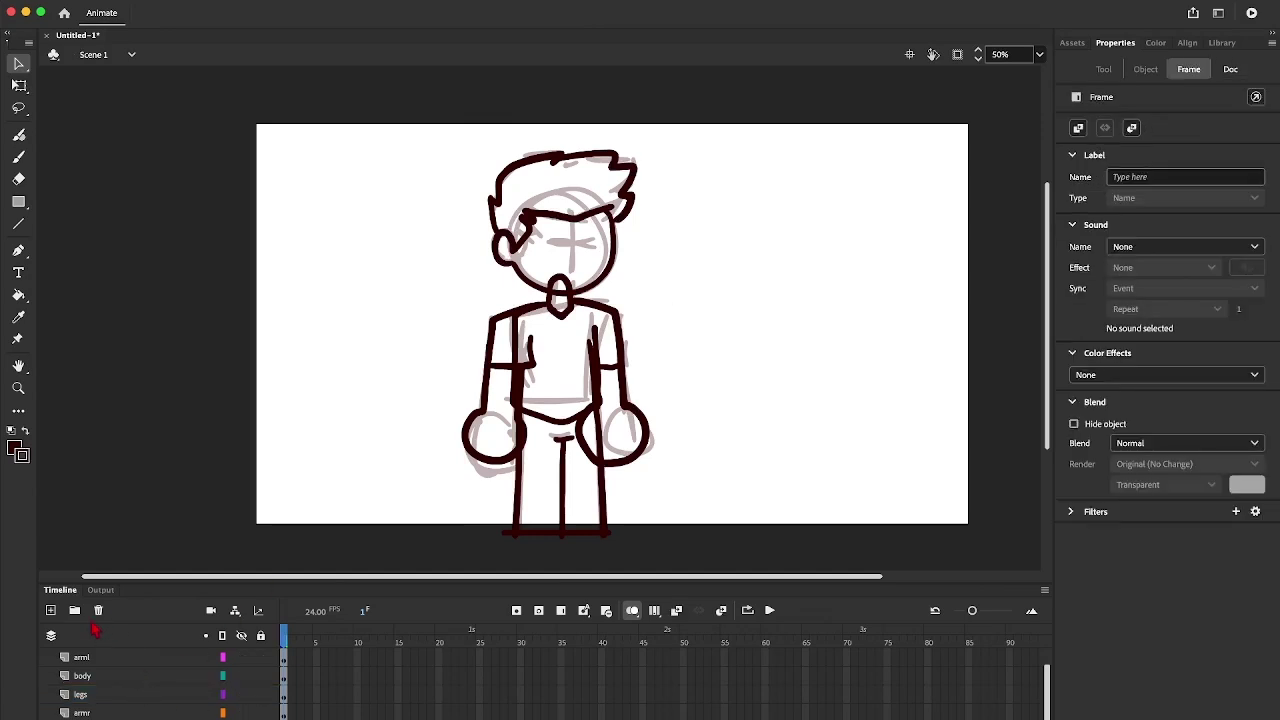
pyautogui.click(99, 628)
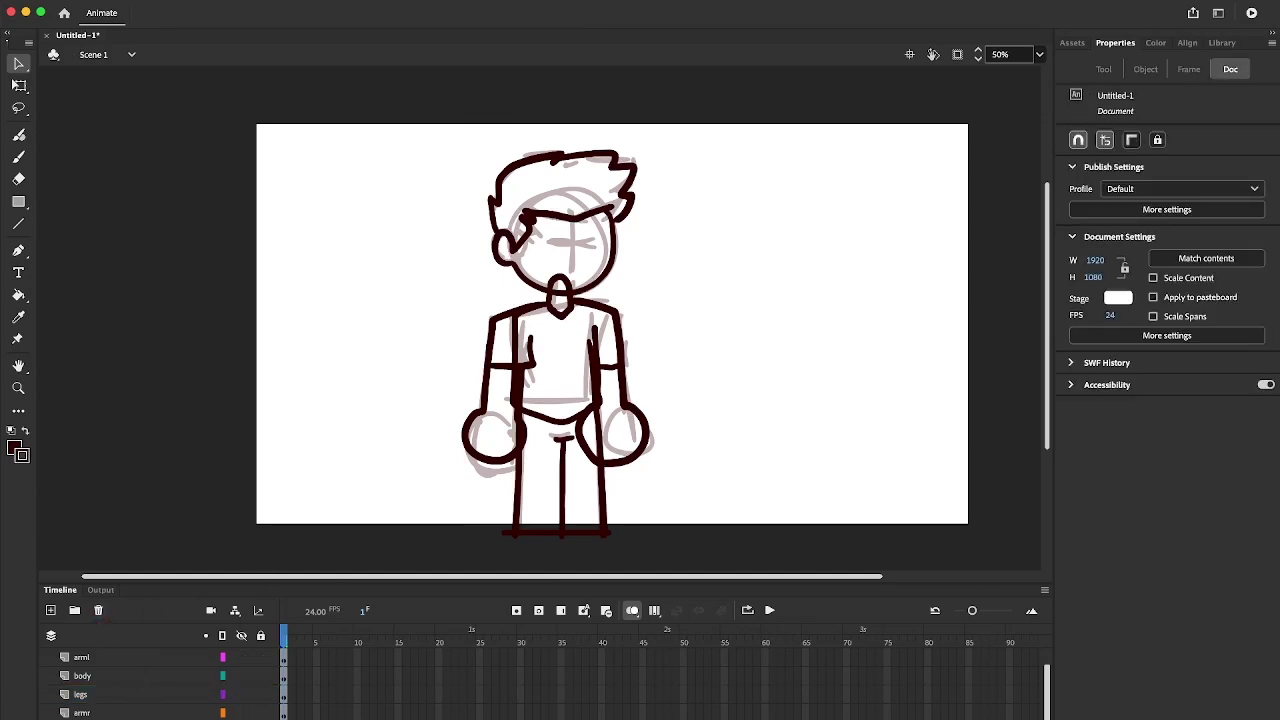
pyautogui.click(98, 610)
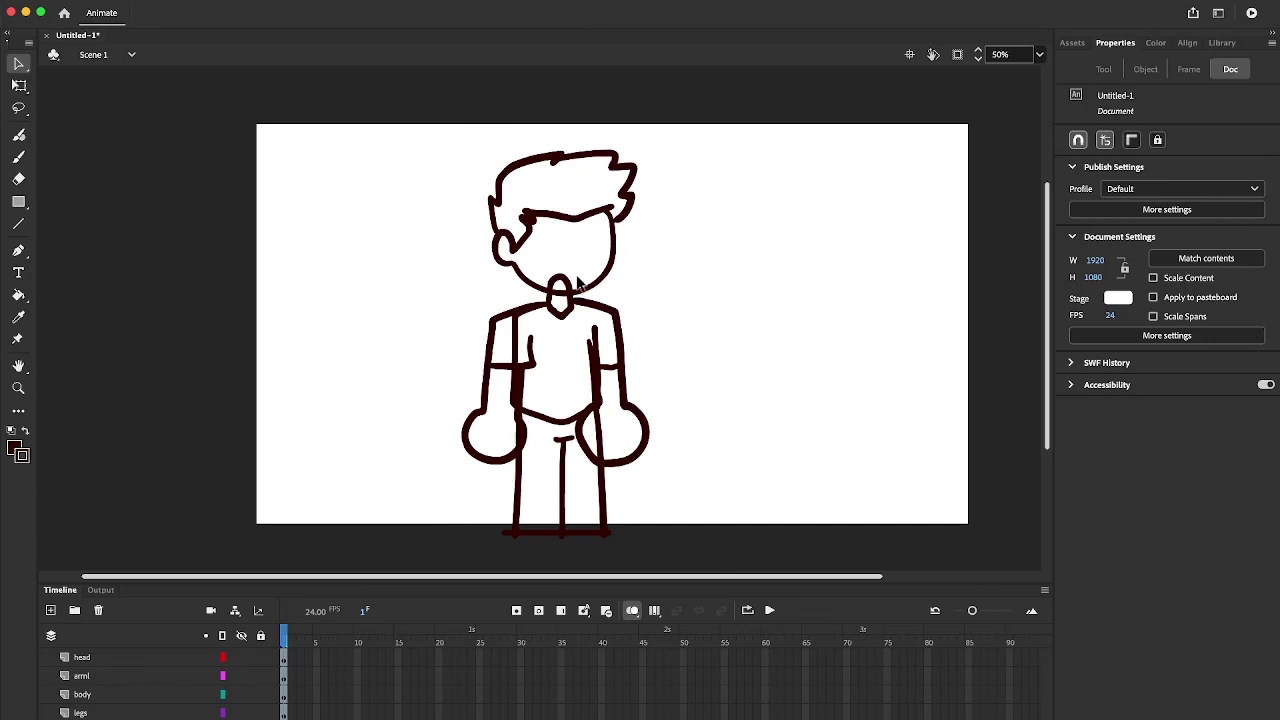
pyautogui.press('k')
pyautogui.click(1079, 172)
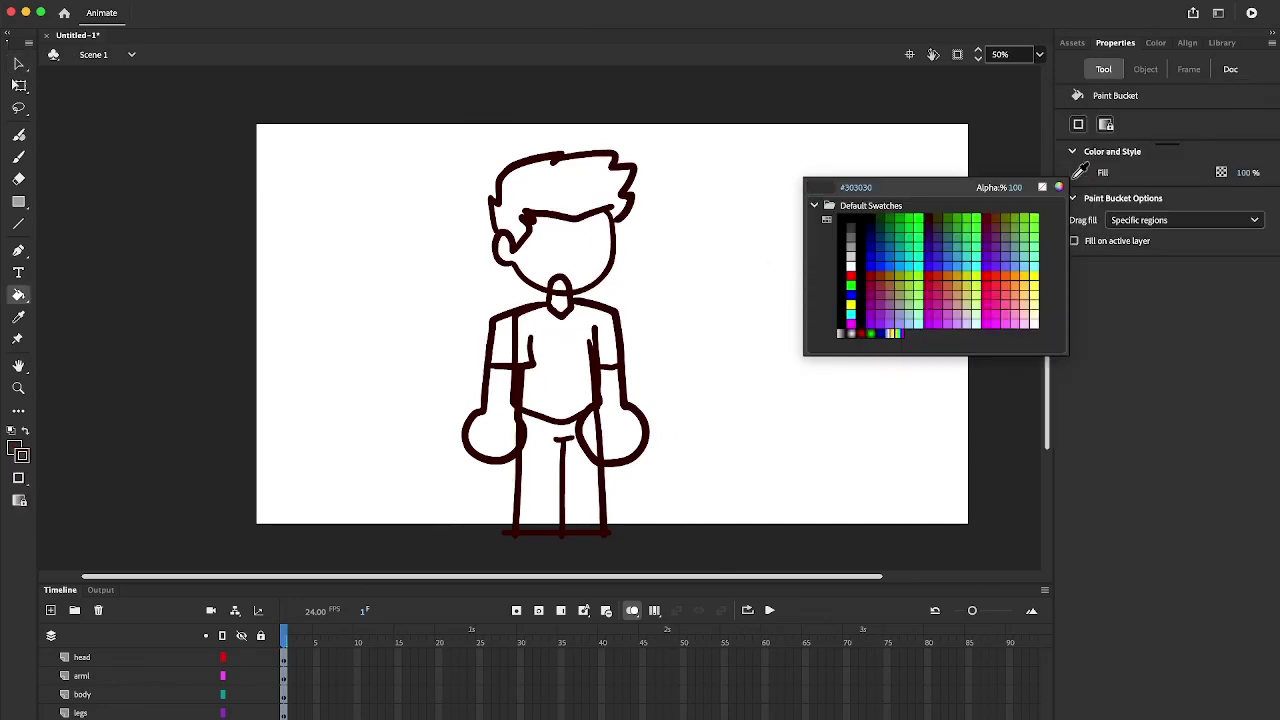
pyautogui.click(1000, 216)
pyautogui.click(539, 200)
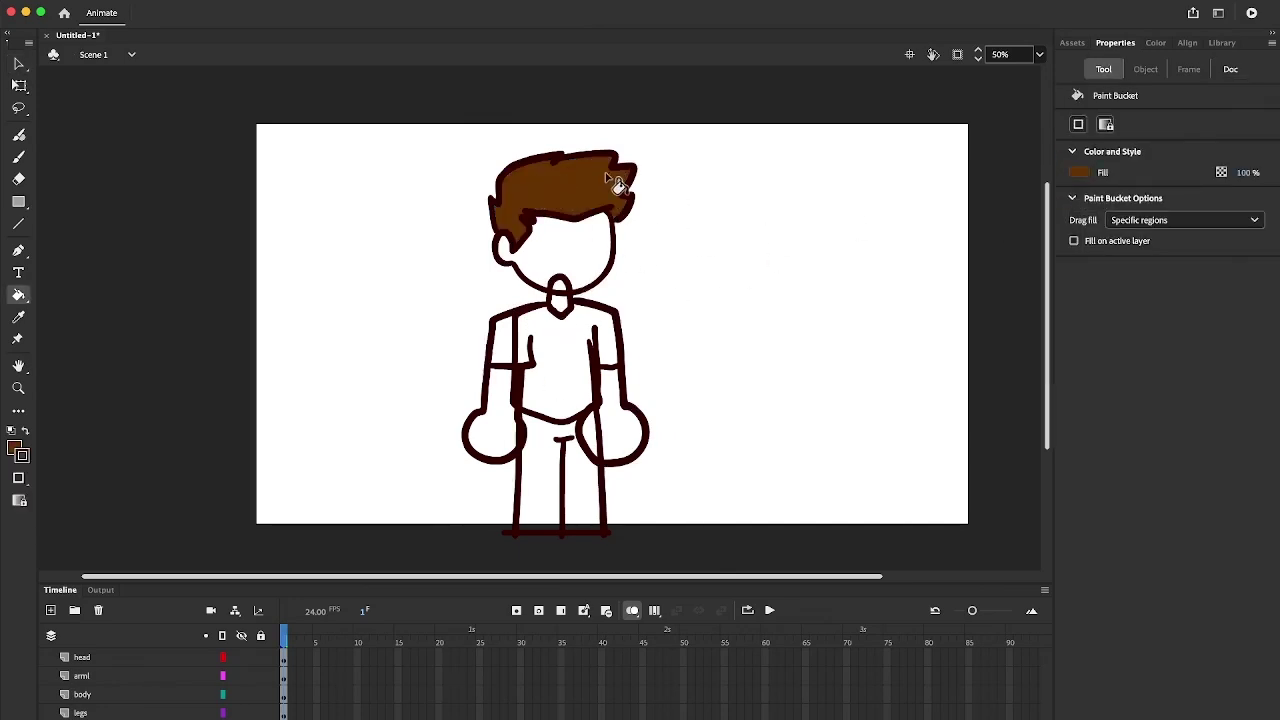
# Fill the face and both arms light pink, and choose dark red for the shirt.
pyautogui.click(1081, 174)
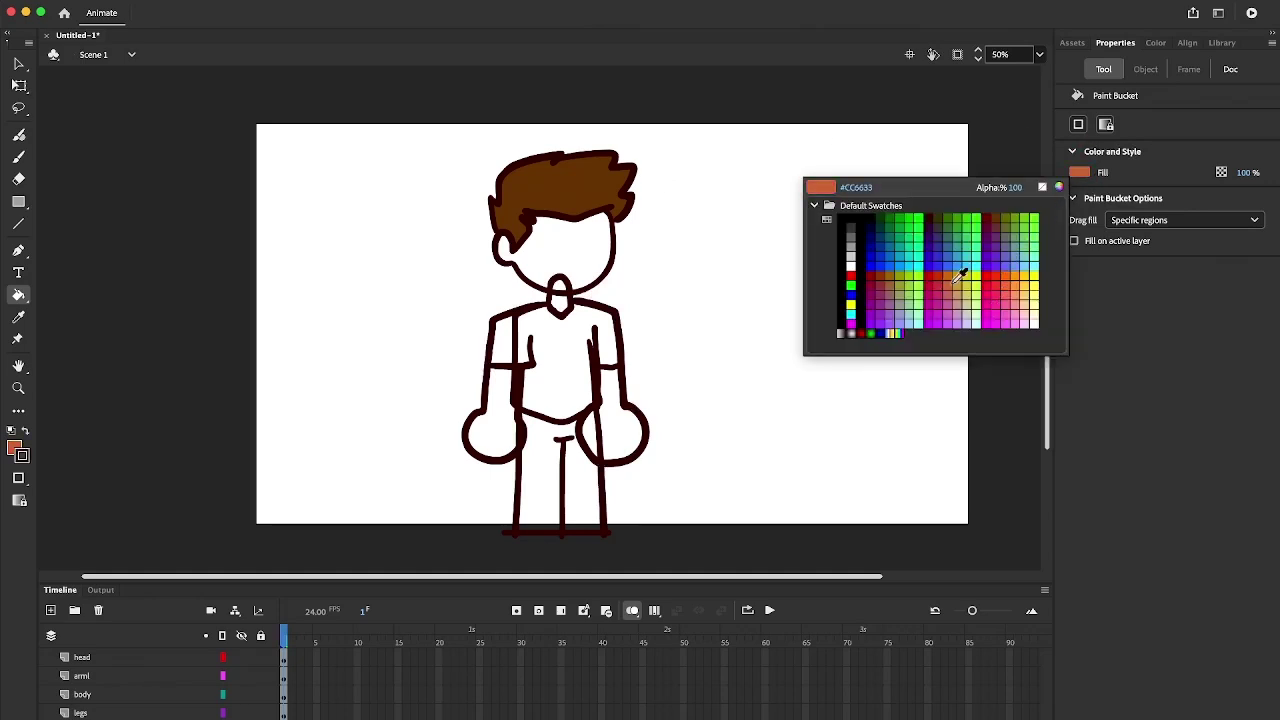
pyautogui.click(1030, 310)
pyautogui.click(574, 250)
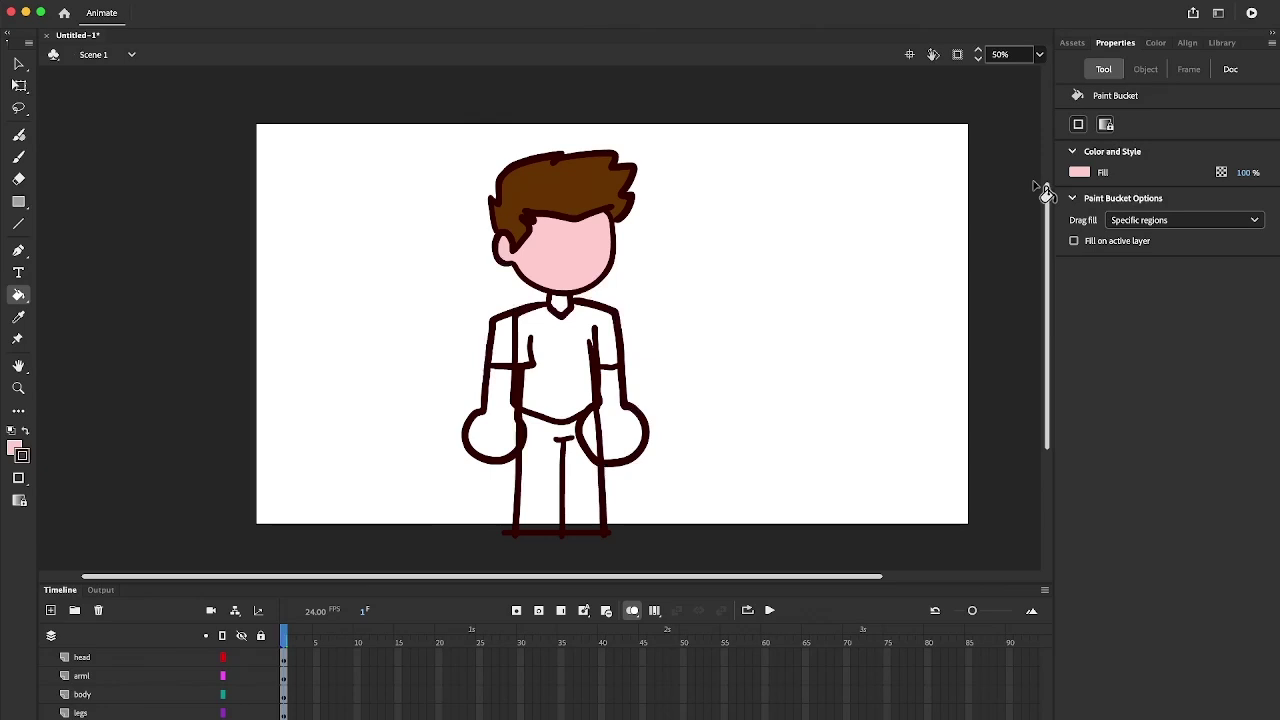
pyautogui.click(506, 404)
pyautogui.click(624, 444)
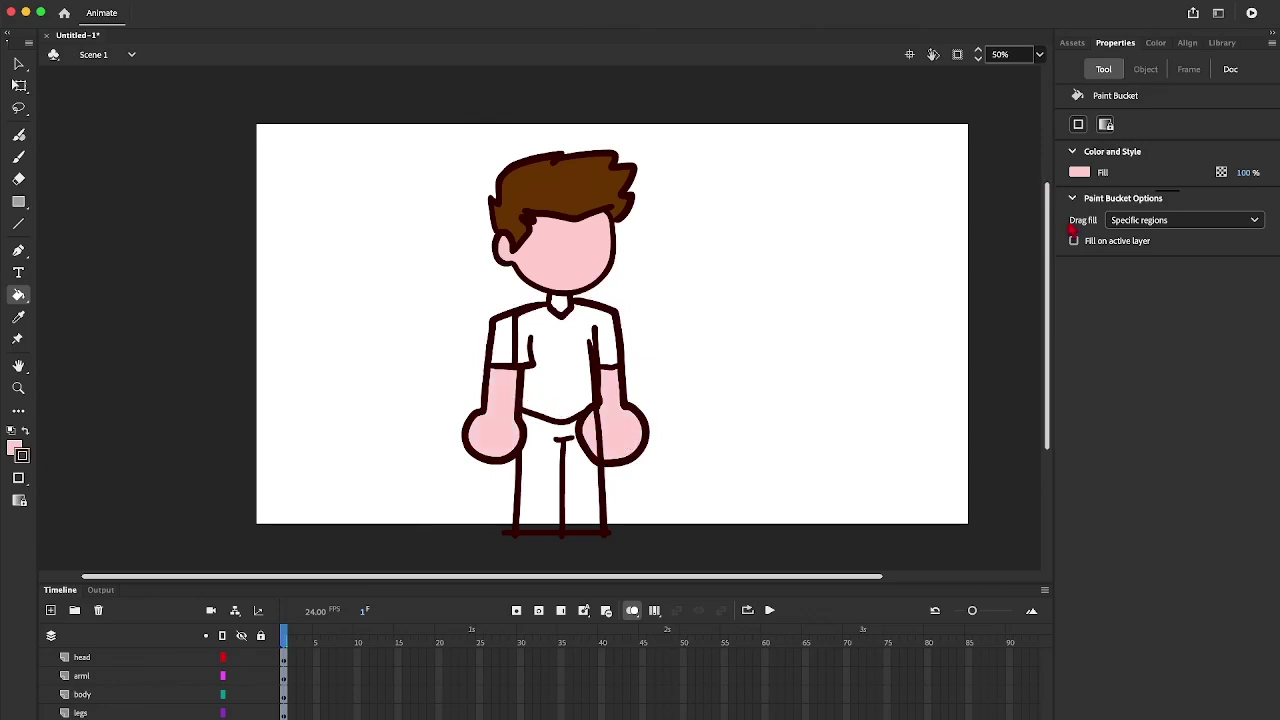
pyautogui.click(1084, 173)
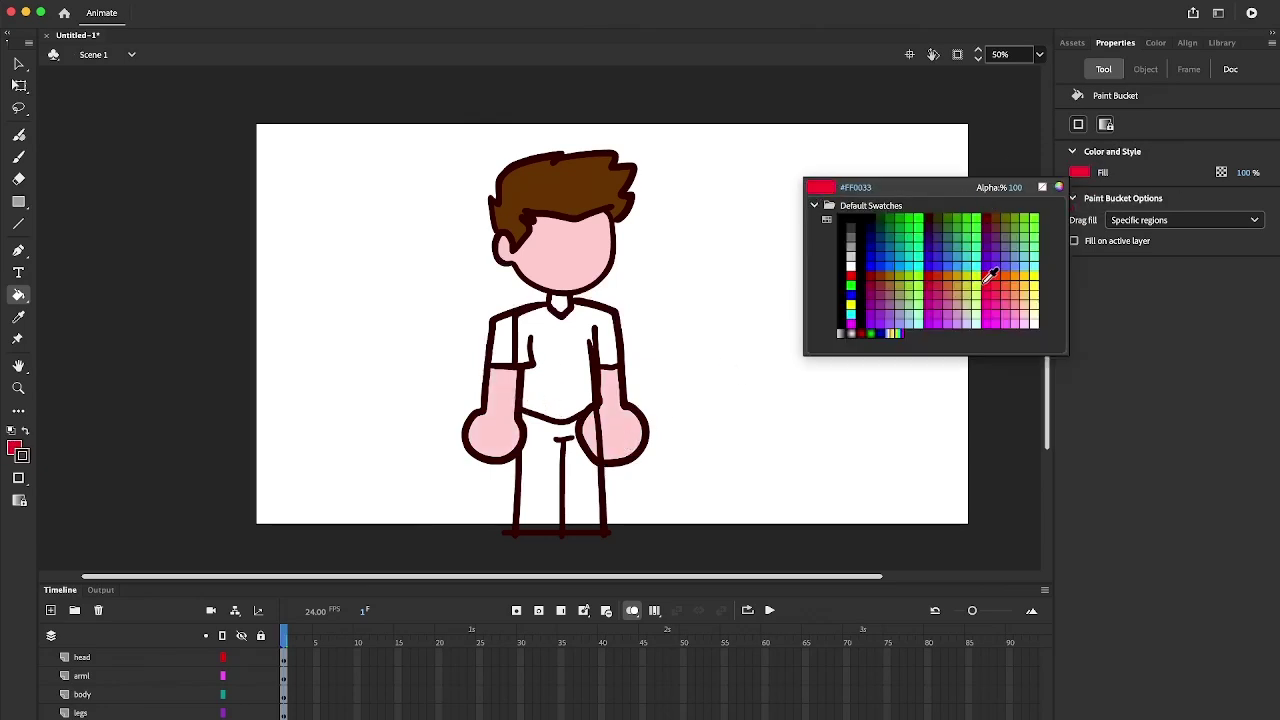
pyautogui.click(924, 280)
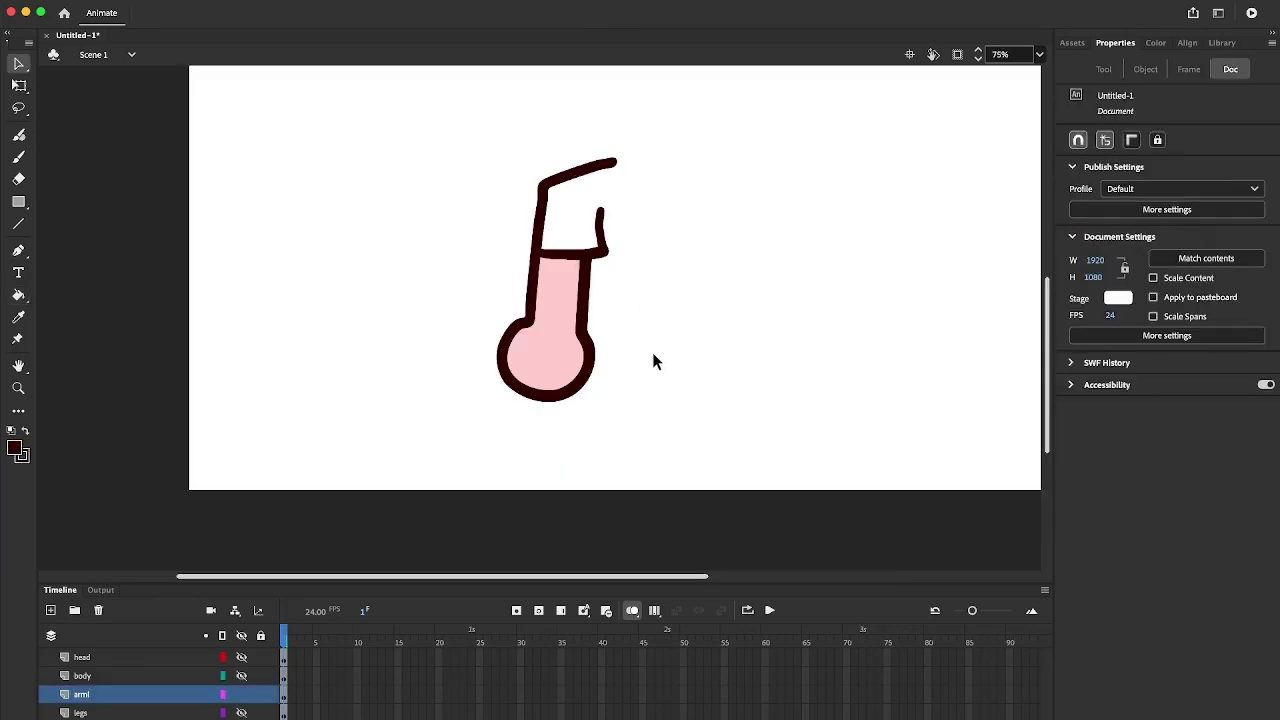
# Close the sleeve outline and fill the sleeve red.
pyautogui.press('y')
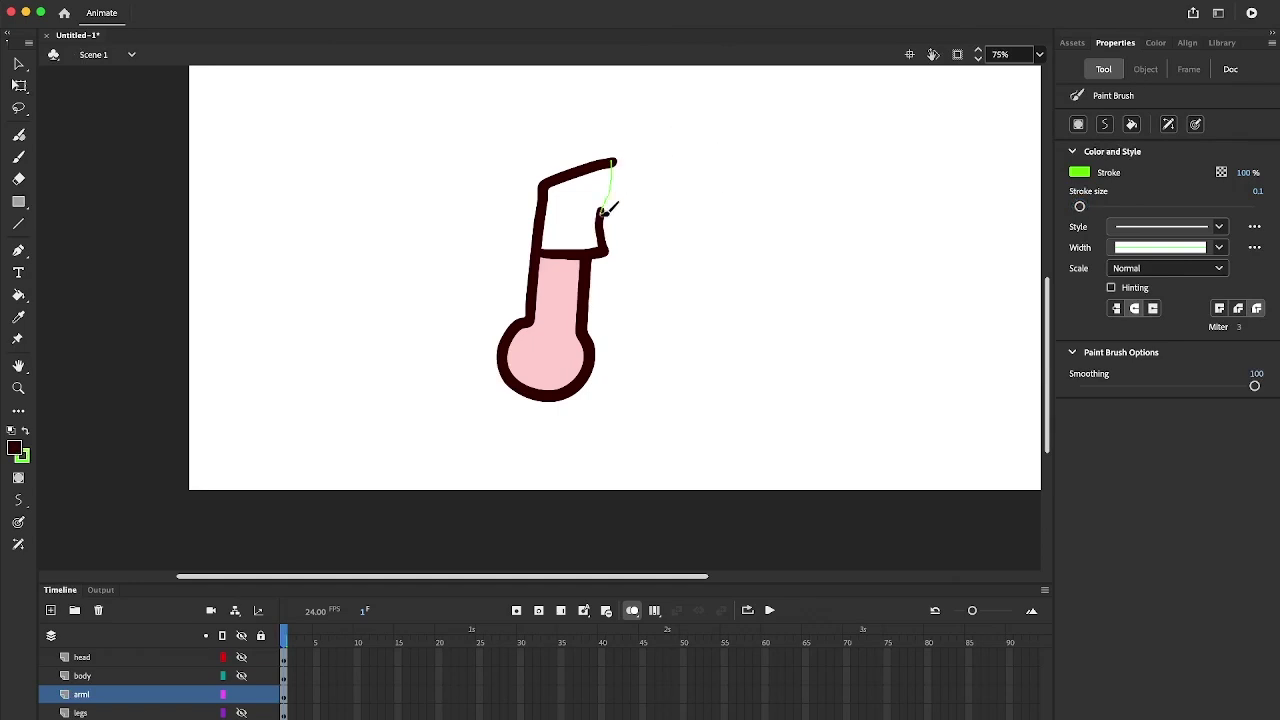
pyautogui.press('k')
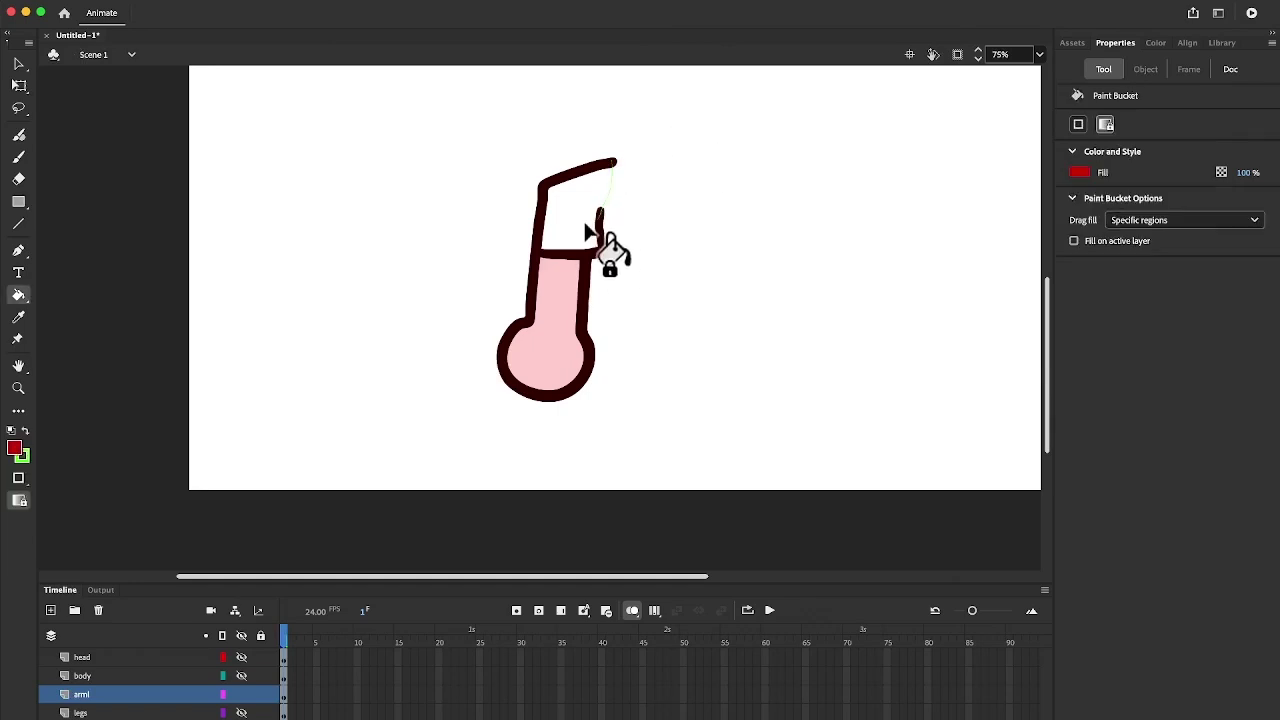
pyautogui.click(601, 226)
# Select the leftover green stroke on the sleeve and set its stroke colour to none.
pyautogui.press('v')
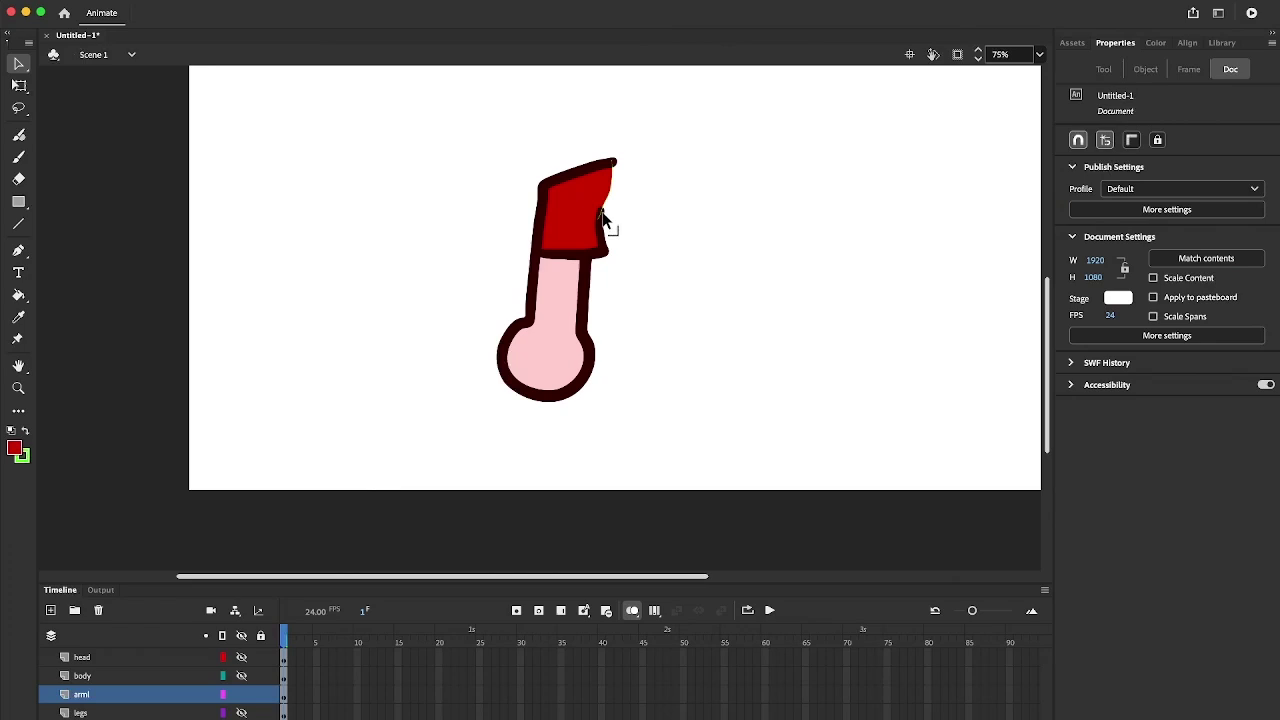
pyautogui.moveTo(660, 115); pyautogui.dragTo(639, 151)
pyautogui.moveTo(615, 174); pyautogui.dragTo(573, 235)
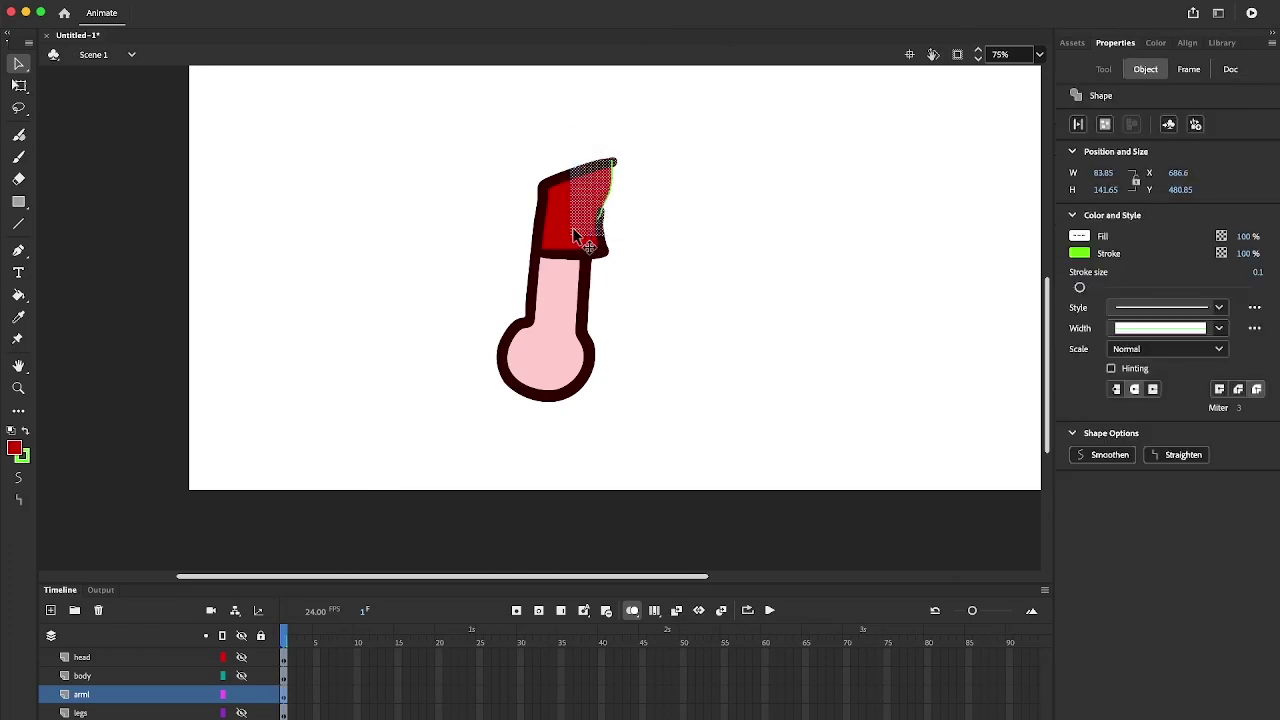
pyautogui.click(27, 460)
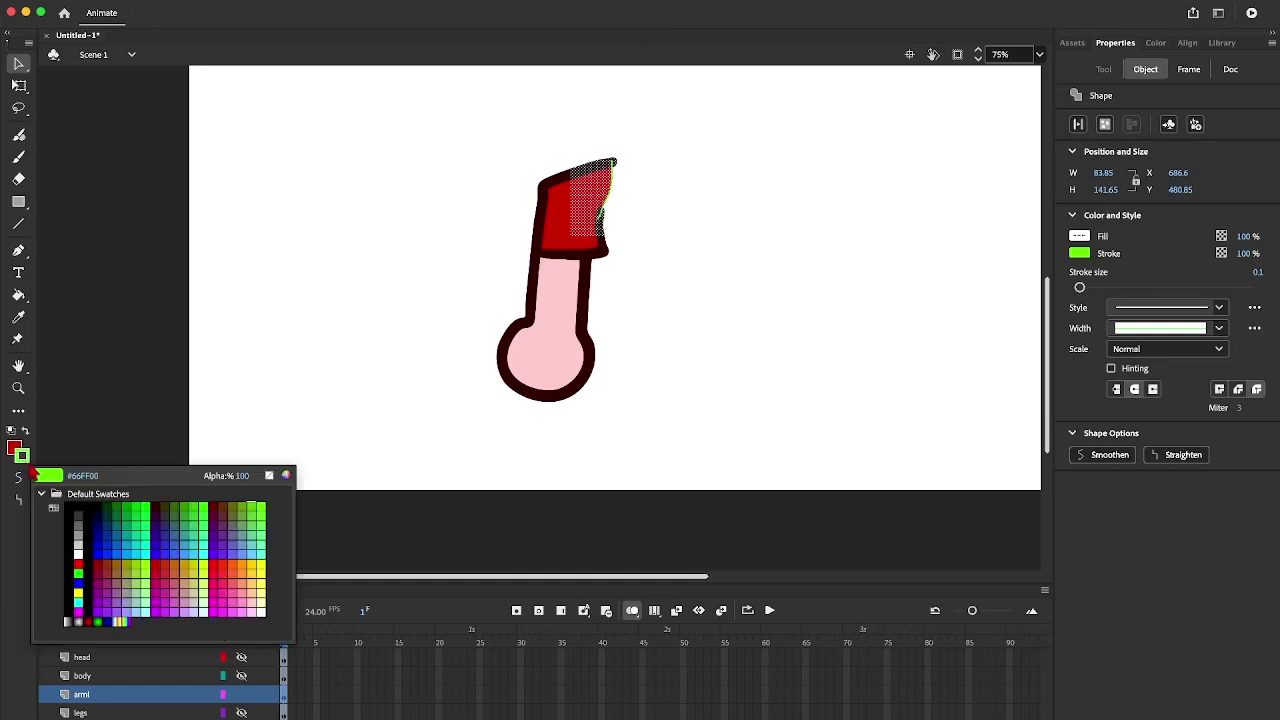
pyautogui.click(269, 476)
pyautogui.click(277, 428)
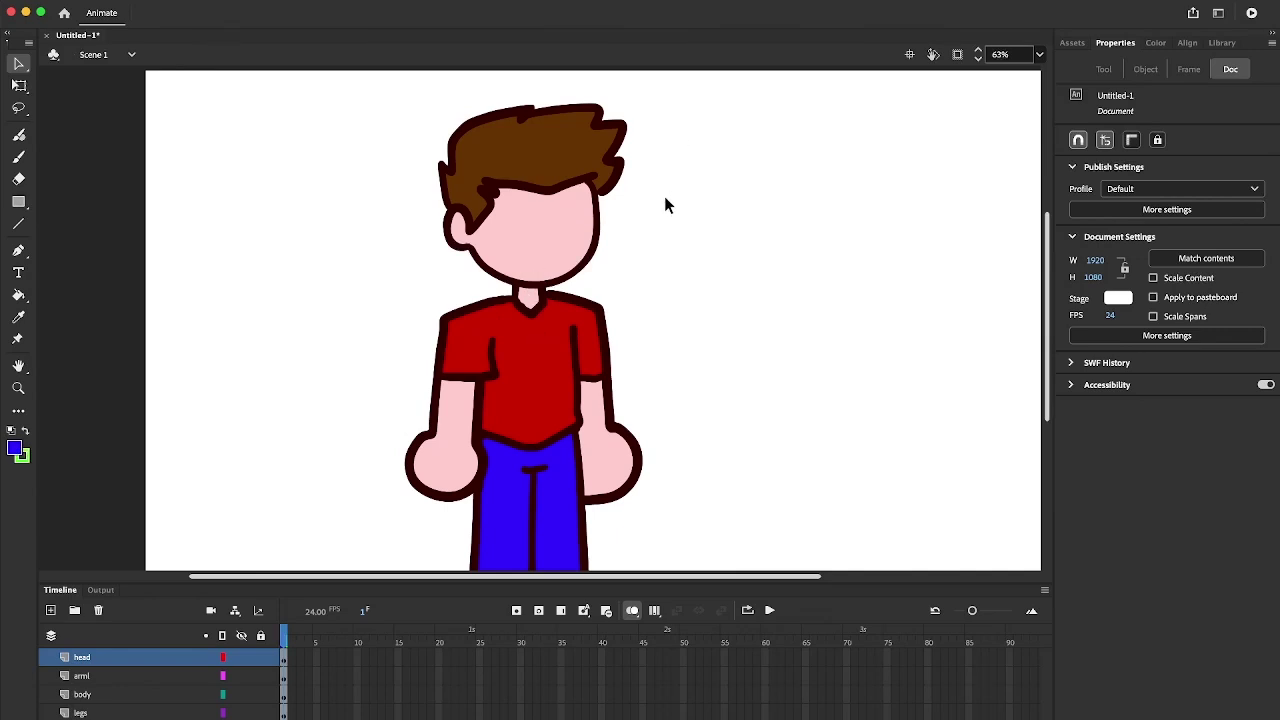
# Select the head layer's artwork and convert it to a Graphic symbol named 'head'.
pyautogui.click(109, 658)
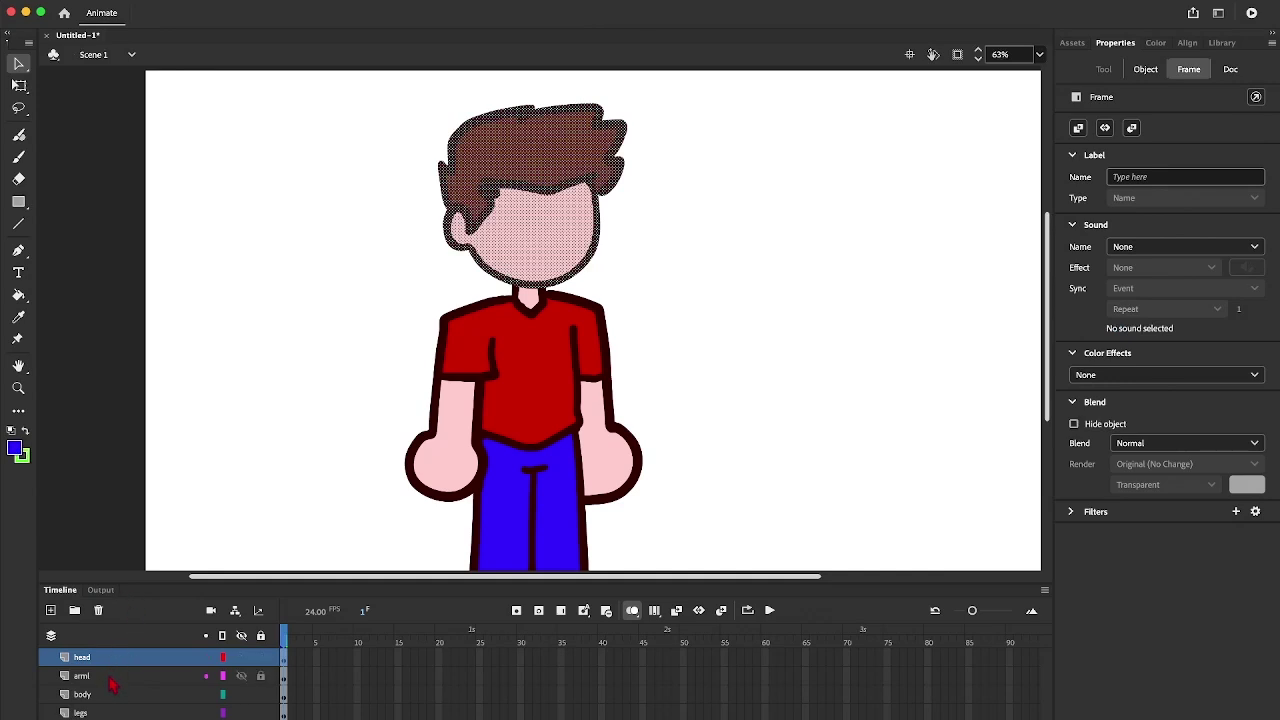
pyautogui.click(114, 678)
pyautogui.click(133, 662)
pyautogui.click(114, 678)
pyautogui.click(126, 662)
pyautogui.rightClick(505, 220)
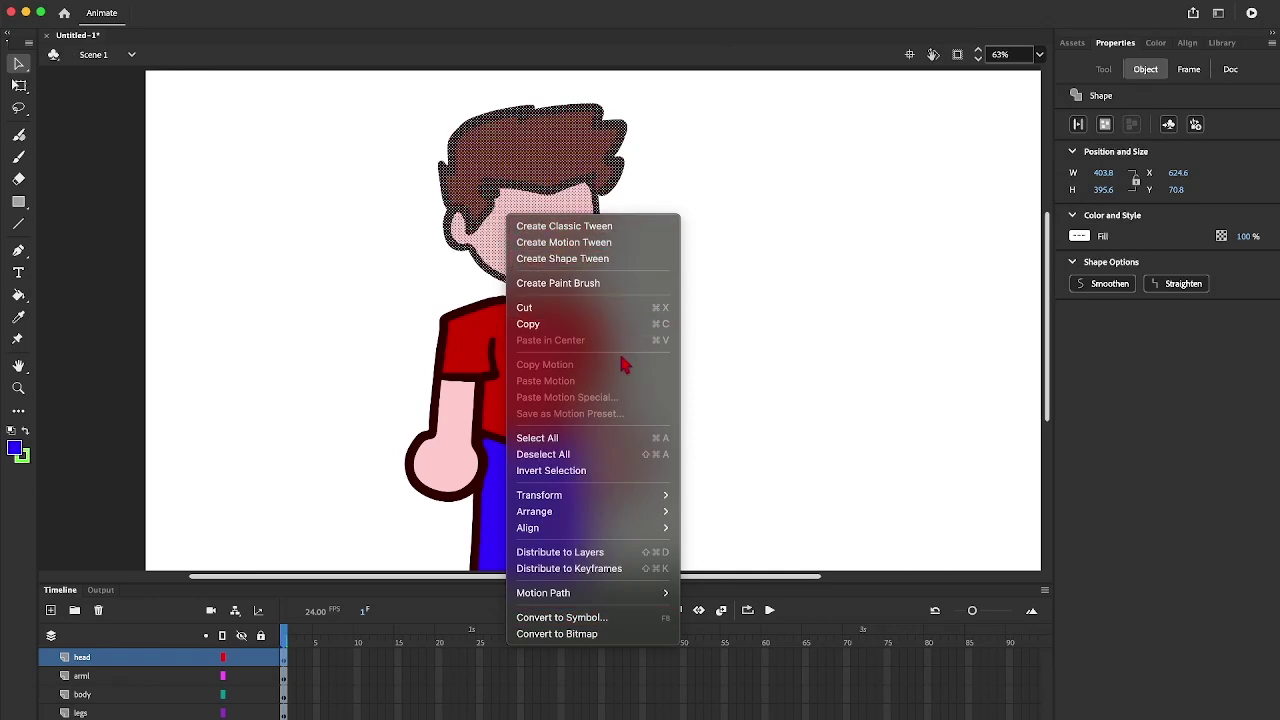
pyautogui.click(617, 625)
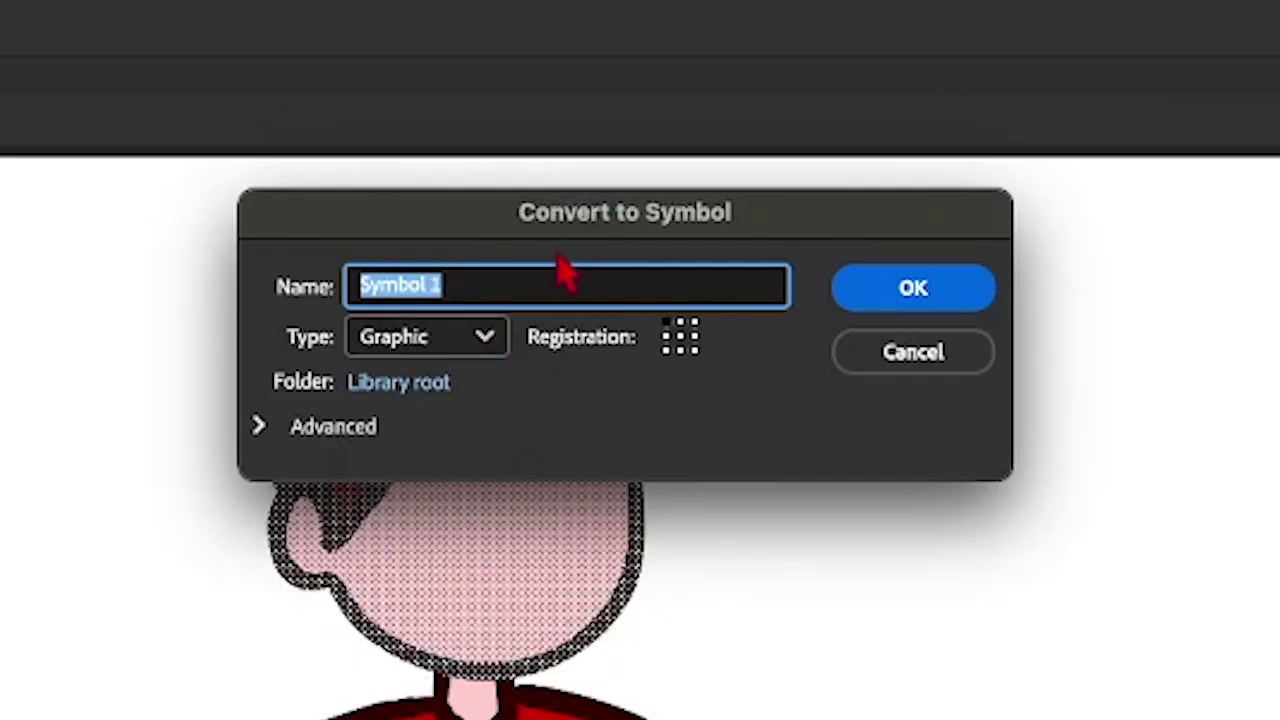
pyautogui.write('head')
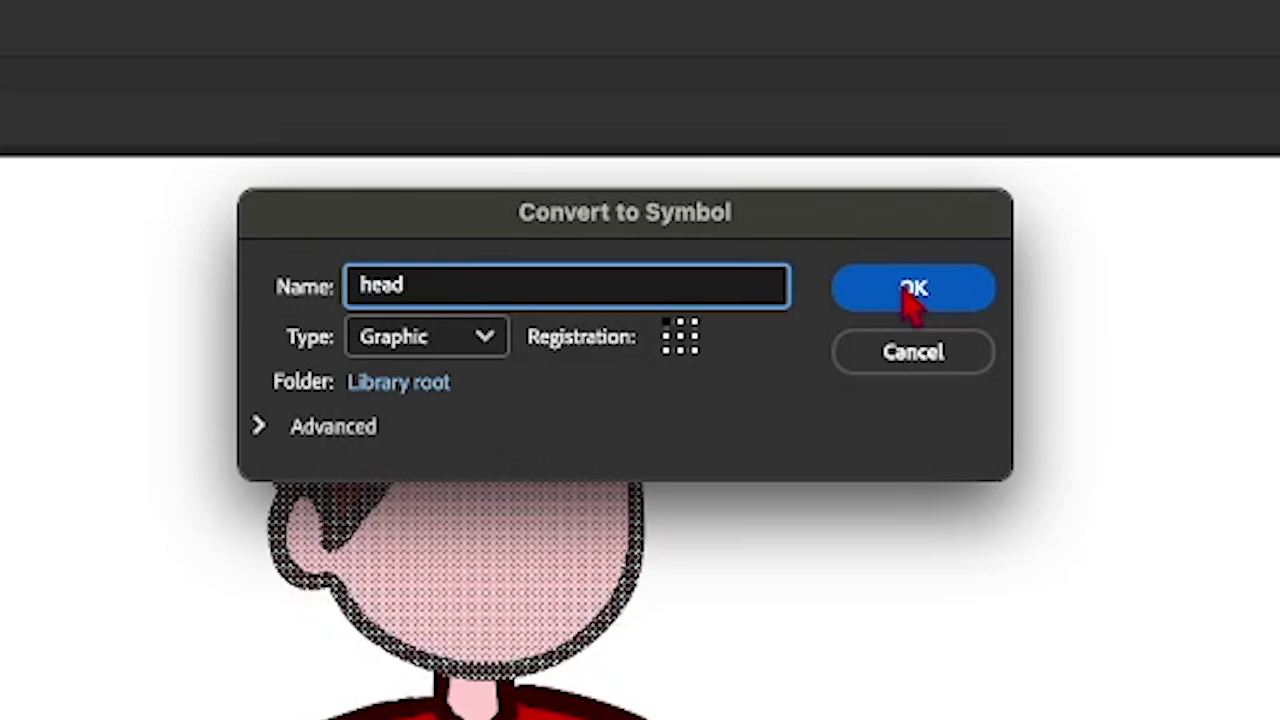
pyautogui.click(913, 302)
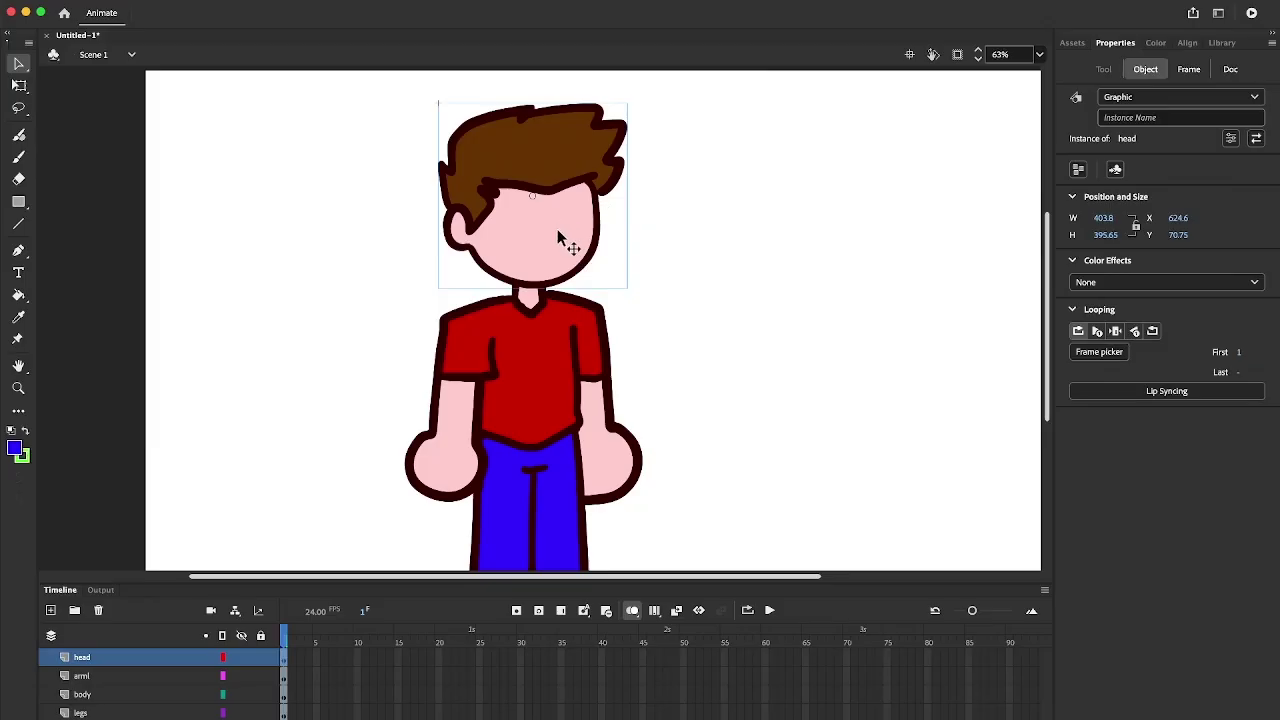
# Trial-move and tilt the head symbol with Free Transform, then put it back on the body.
pyautogui.moveTo(580, 220); pyautogui.dragTo(750, 300)
pyautogui.press('q')
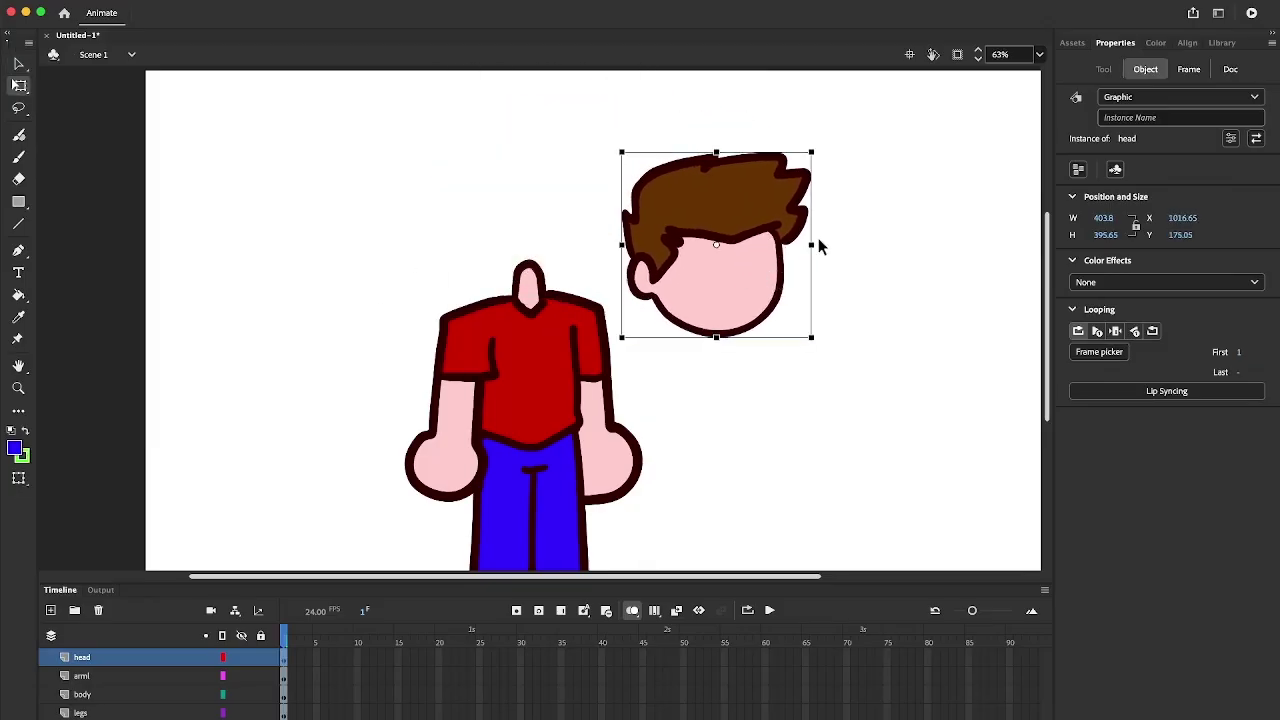
pyautogui.moveTo(825, 142); pyautogui.dragTo(794, 206)
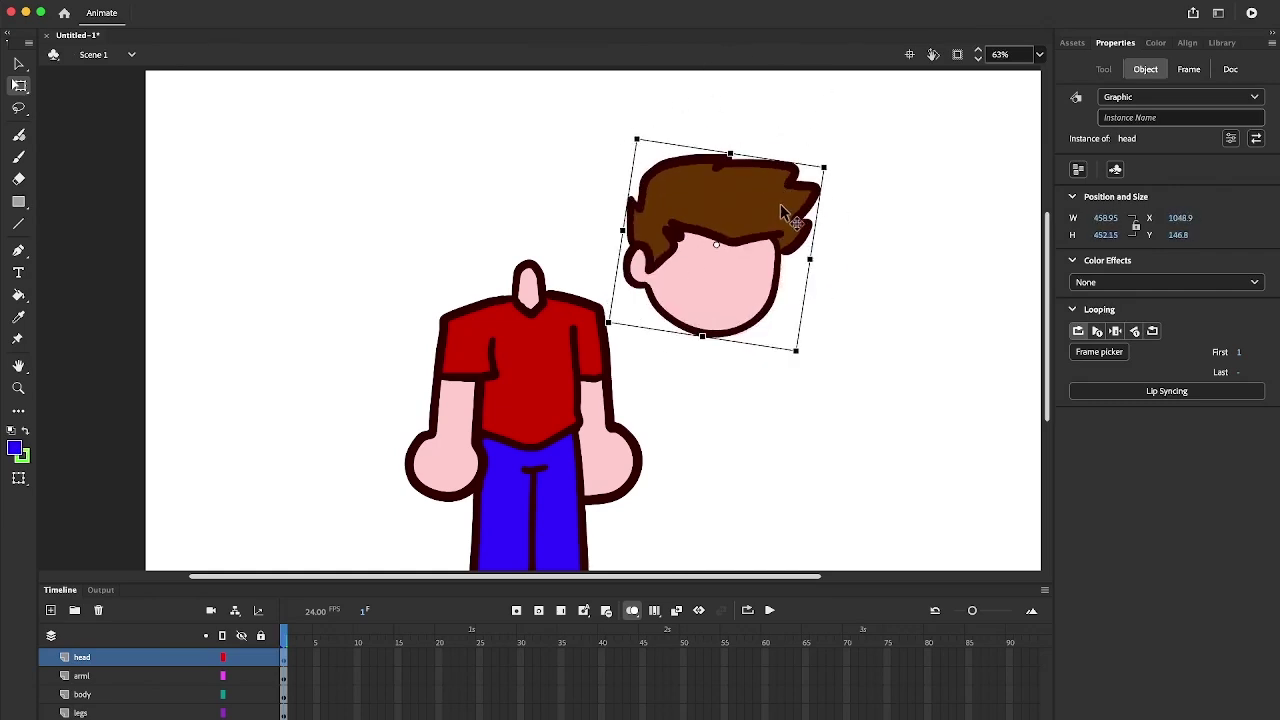
pyautogui.moveTo(704, 275); pyautogui.dragTo(520, 220)
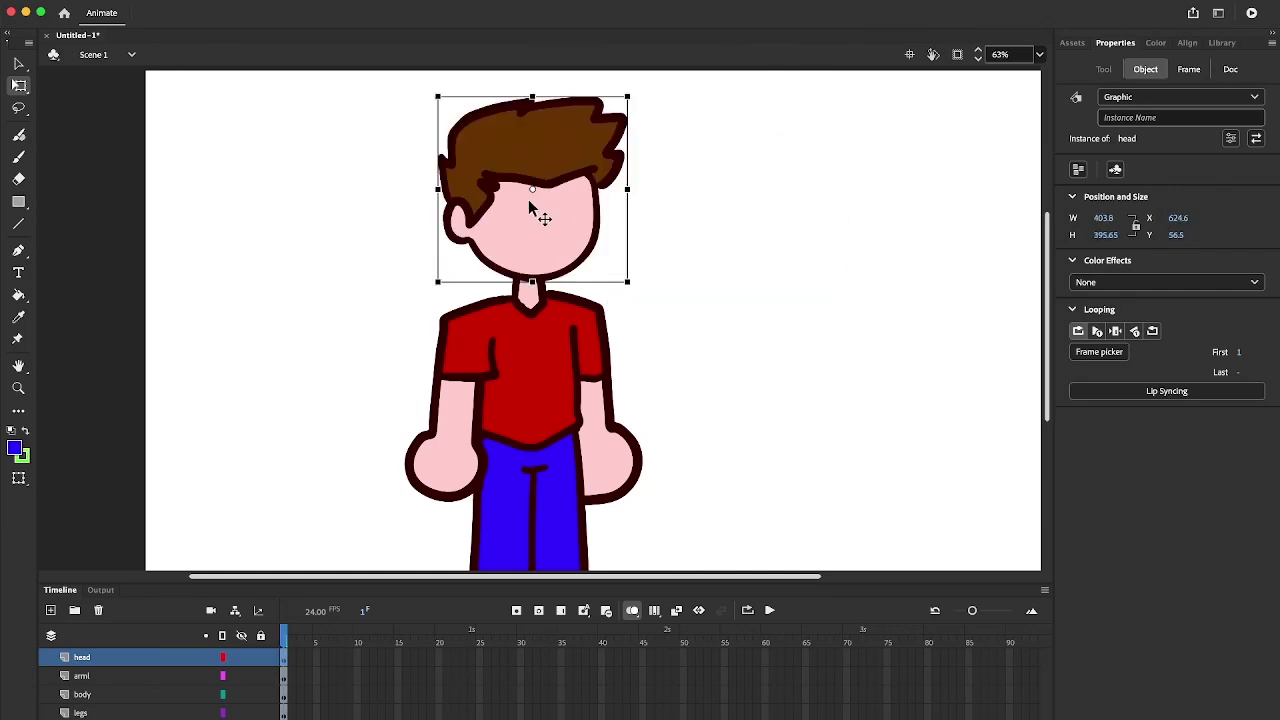
# Move the head's transformation point to its chin, test tilting around it, and leave it upright.
pyautogui.moveTo(531, 190); pyautogui.dragTo(529, 268)
pyautogui.moveTo(636, 102); pyautogui.dragTo(645, 217)
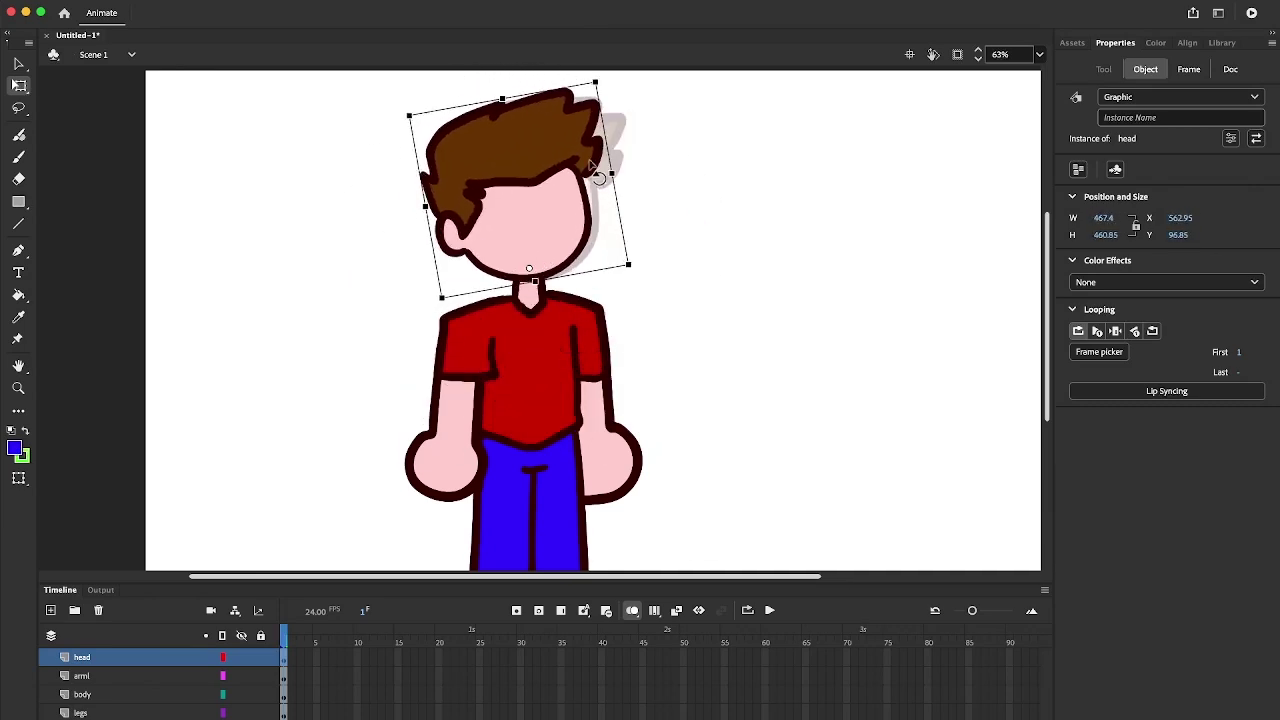
pyautogui.moveTo(598, 173); pyautogui.dragTo(613, 185)
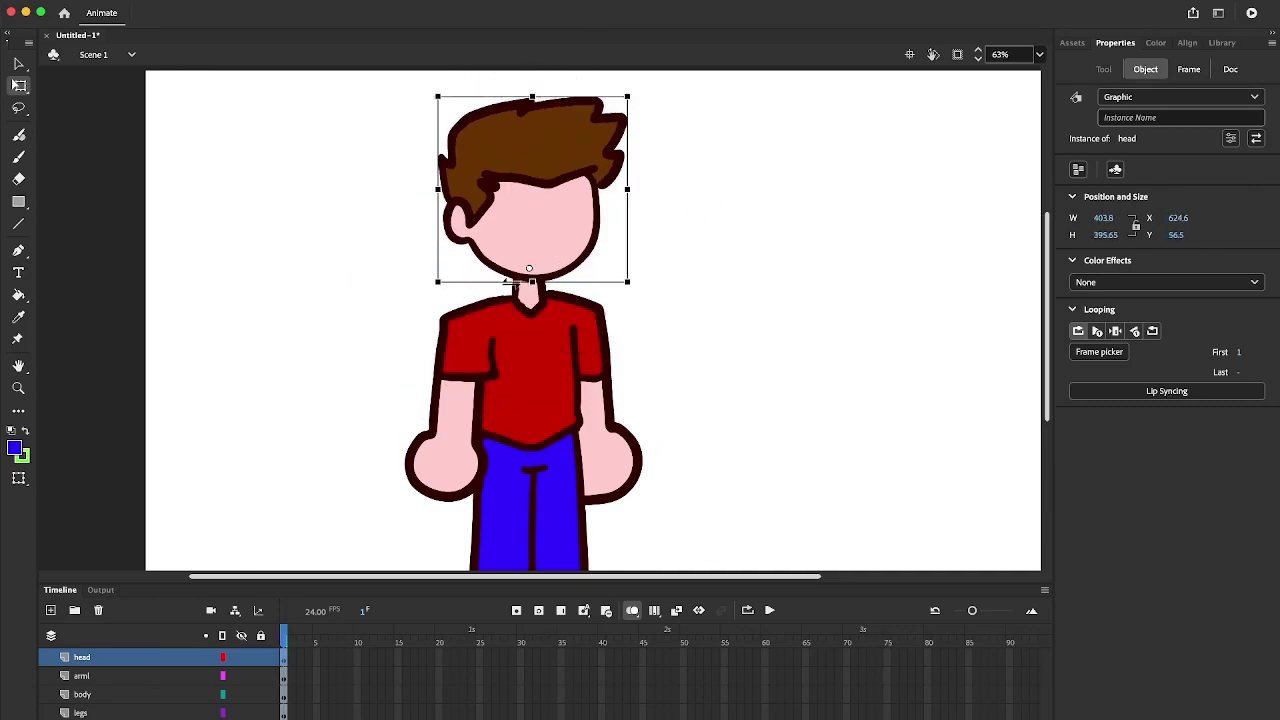
pyautogui.moveTo(528, 270)
pyautogui.mouseDown()
pyautogui.moveTo(500, 272)
pyautogui.moveTo(528, 270)
pyautogui.mouseUp()
pyautogui.moveTo(643, 111); pyautogui.dragTo(609, 214)
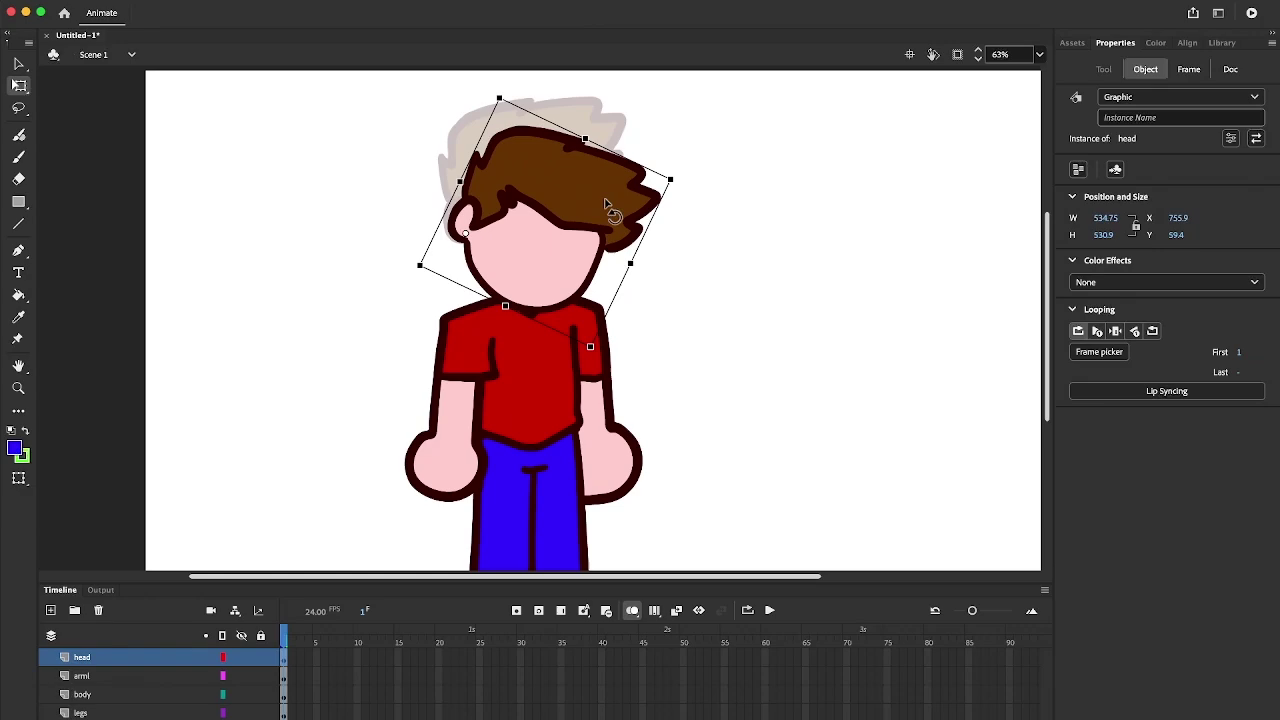
pyautogui.hotkey('ctrl', 'z')
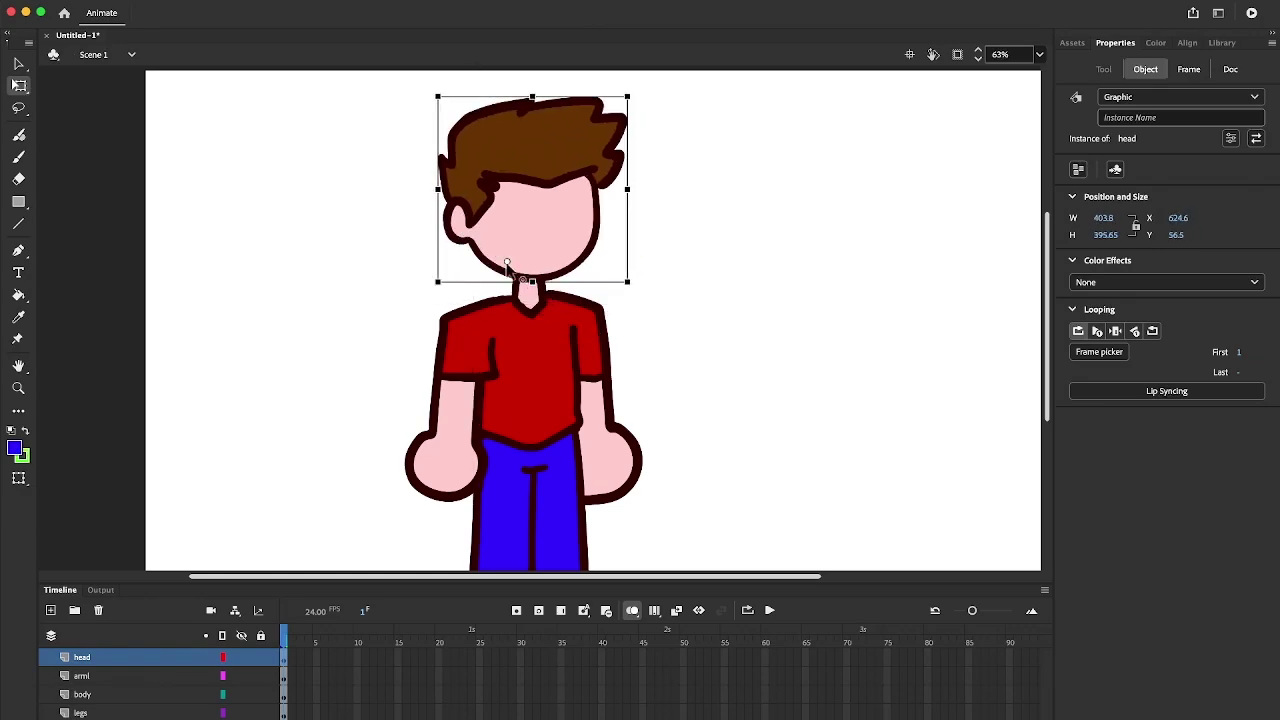
# Convert the left arm into a Graphic symbol named arml, then begin converting the body and right arm.
pyautogui.click(465, 410)
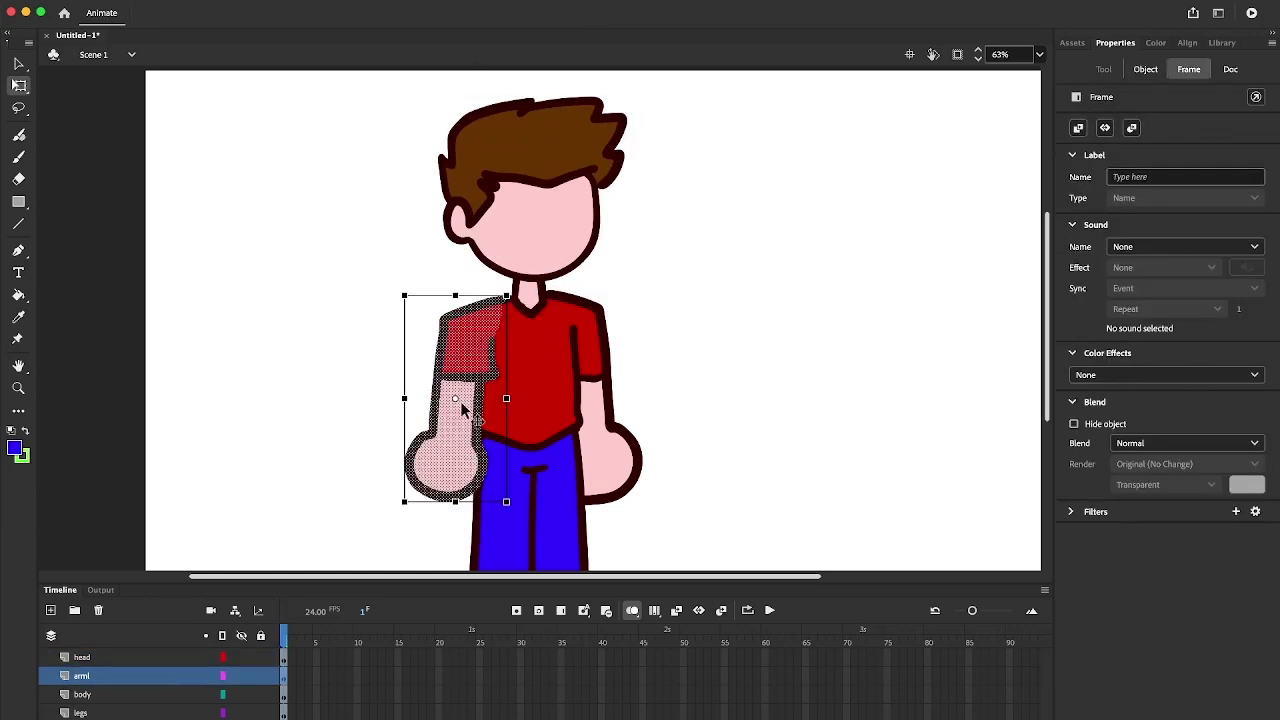
pyautogui.rightClick(460, 457)
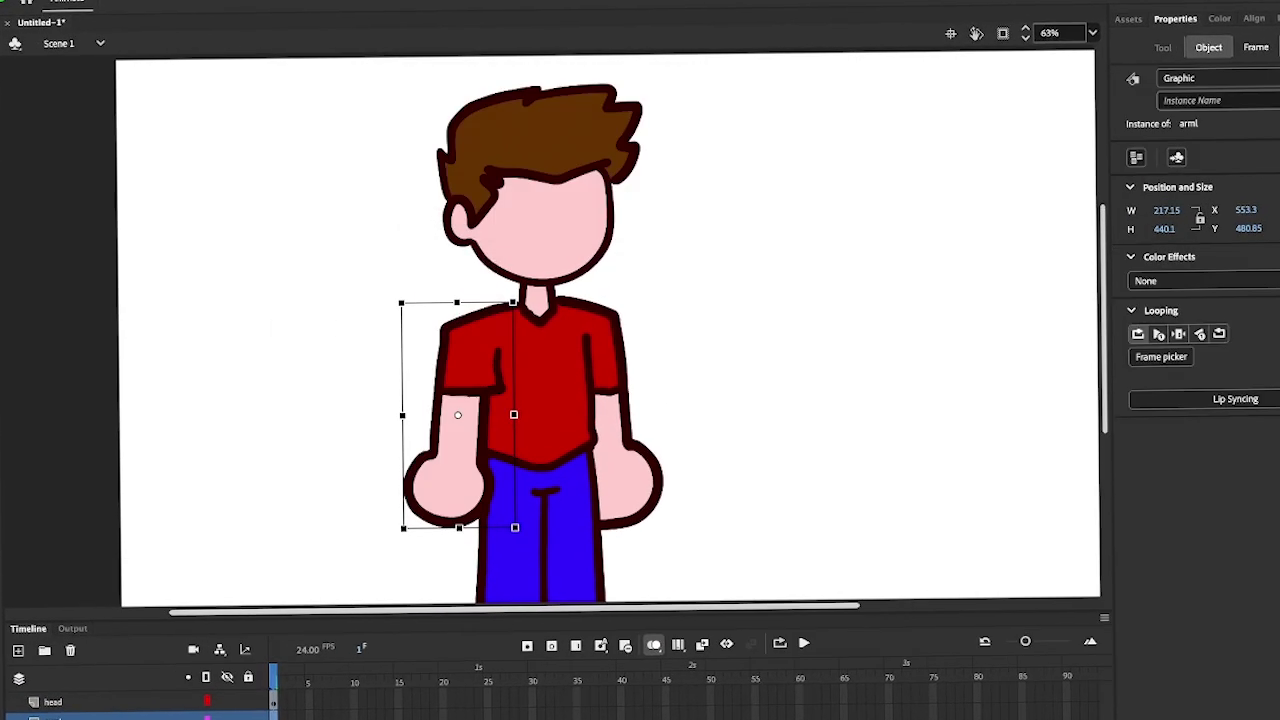
pyautogui.click(548, 385)
pyautogui.press('F8')
pyautogui.write('body')
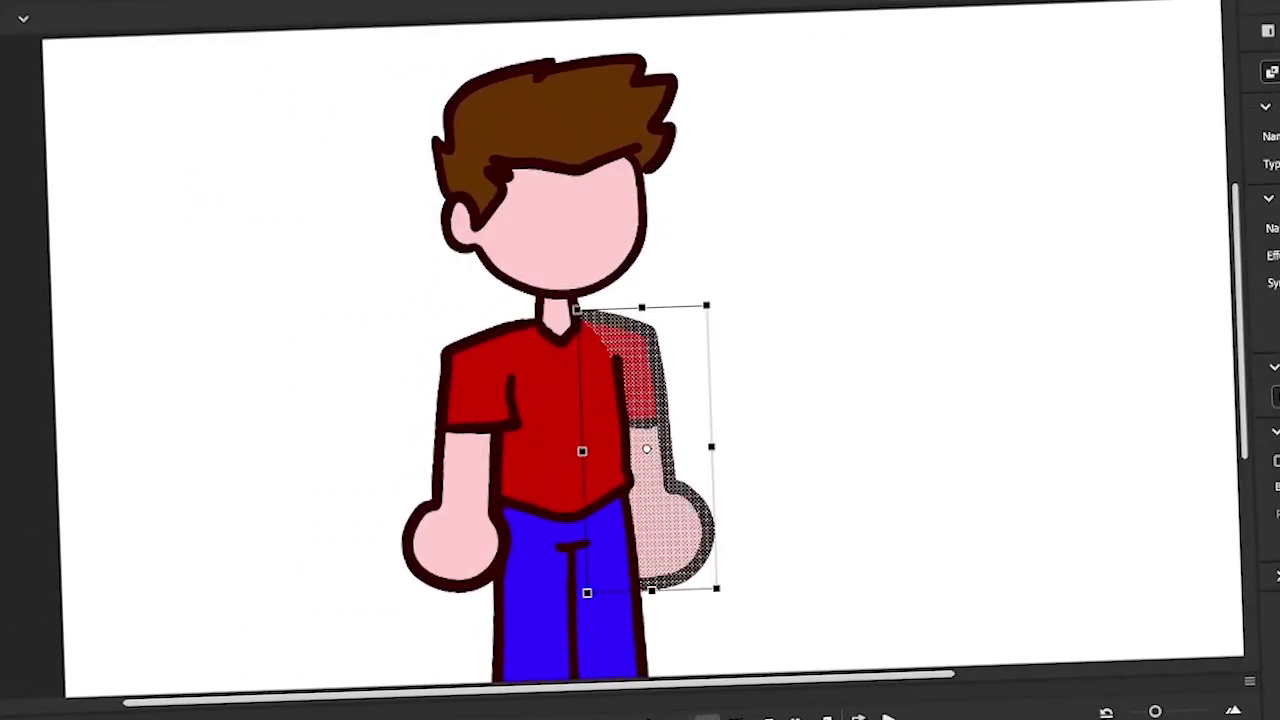
pyautogui.rightClick(660, 352)
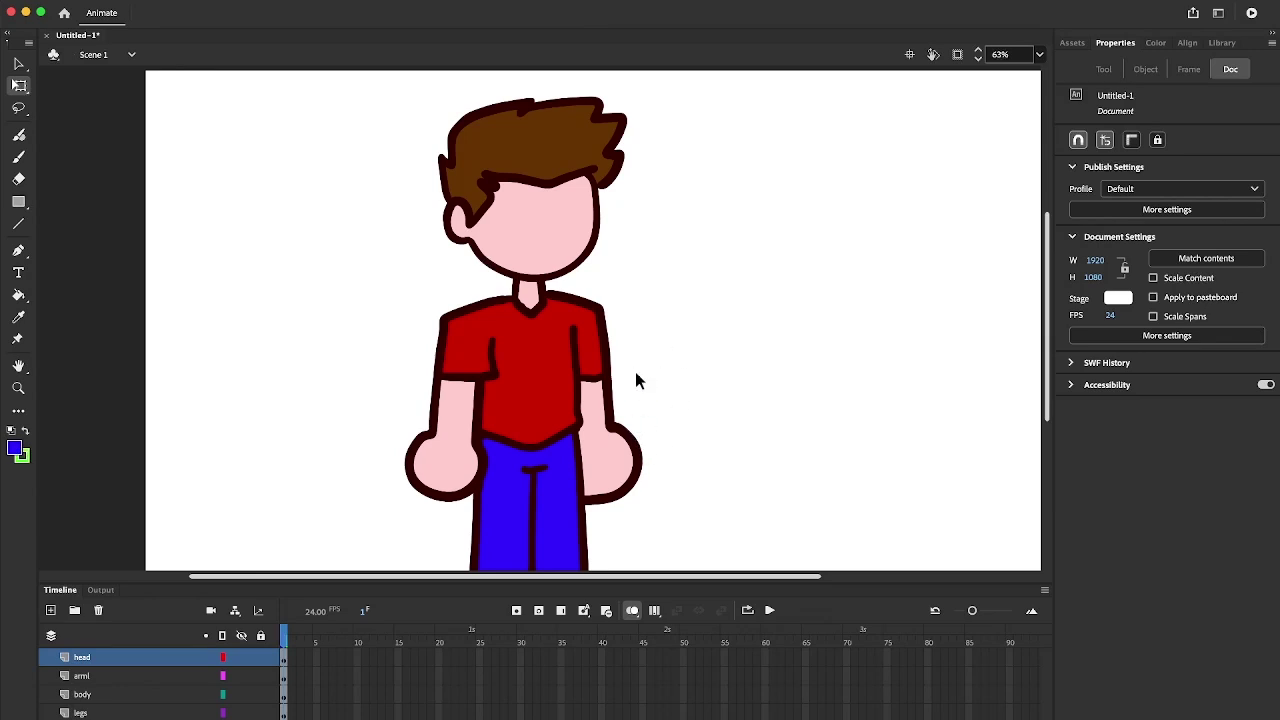
# Add a new layer and brush two dark red facial marks onto the head.
pyautogui.click(50, 611)
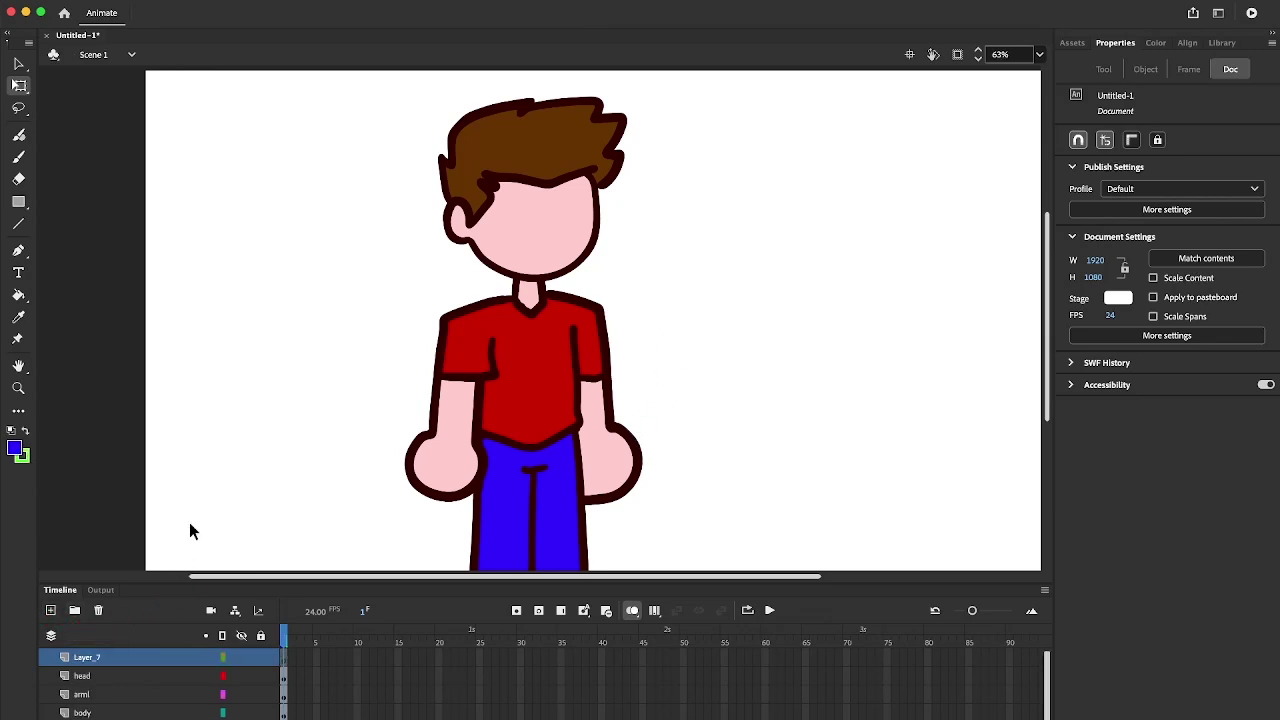
pyautogui.press('b')
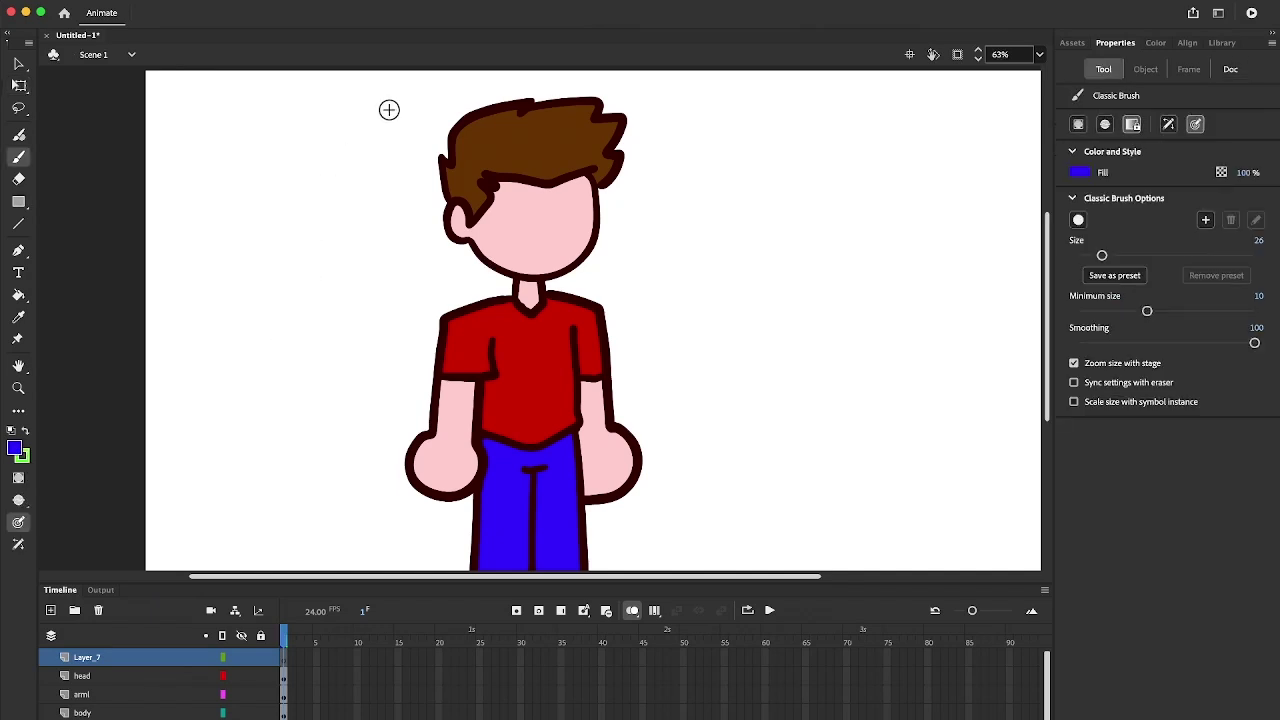
pyautogui.click(1077, 174)
pyautogui.click(925, 192)
pyautogui.click(514, 213)
pyautogui.click(561, 210)
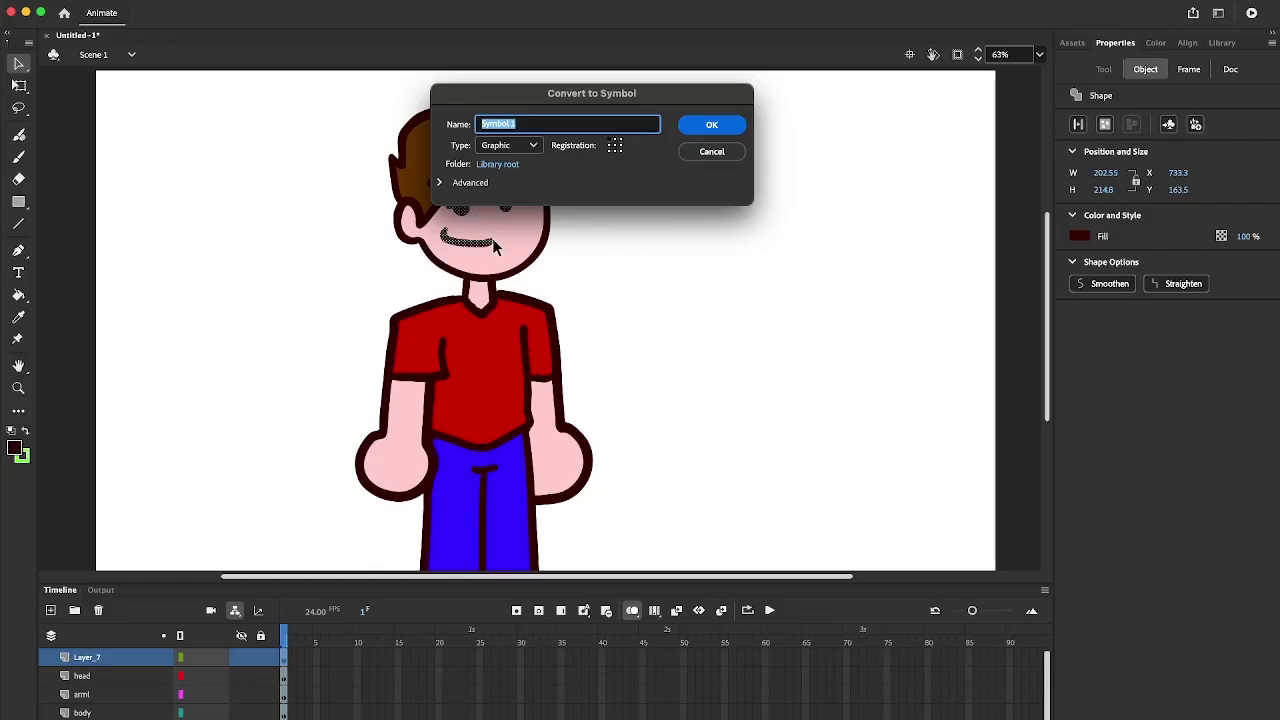
# Clear the default name in the Convert to Symbol dialog.
pyautogui.press('BackSpace')
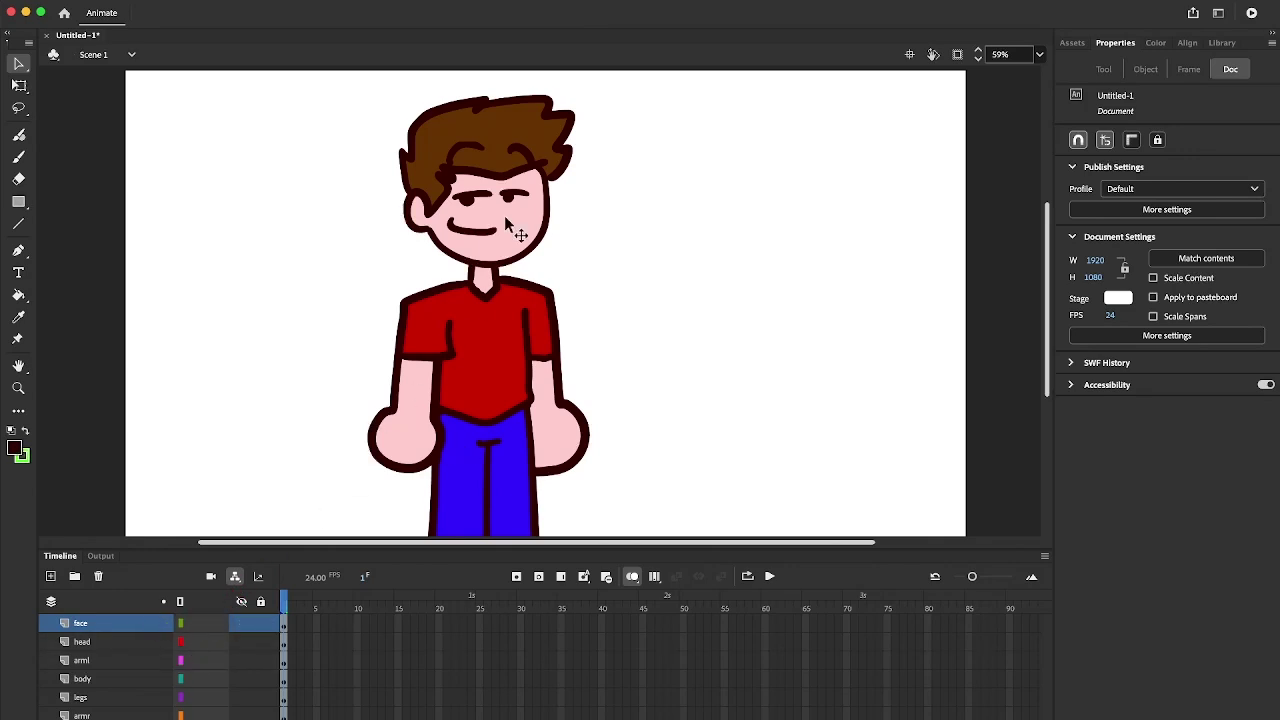
# Select the head graphic with Free Transform, undoing an accidental head rotation.
pyautogui.press('q')
pyautogui.click(565, 135)
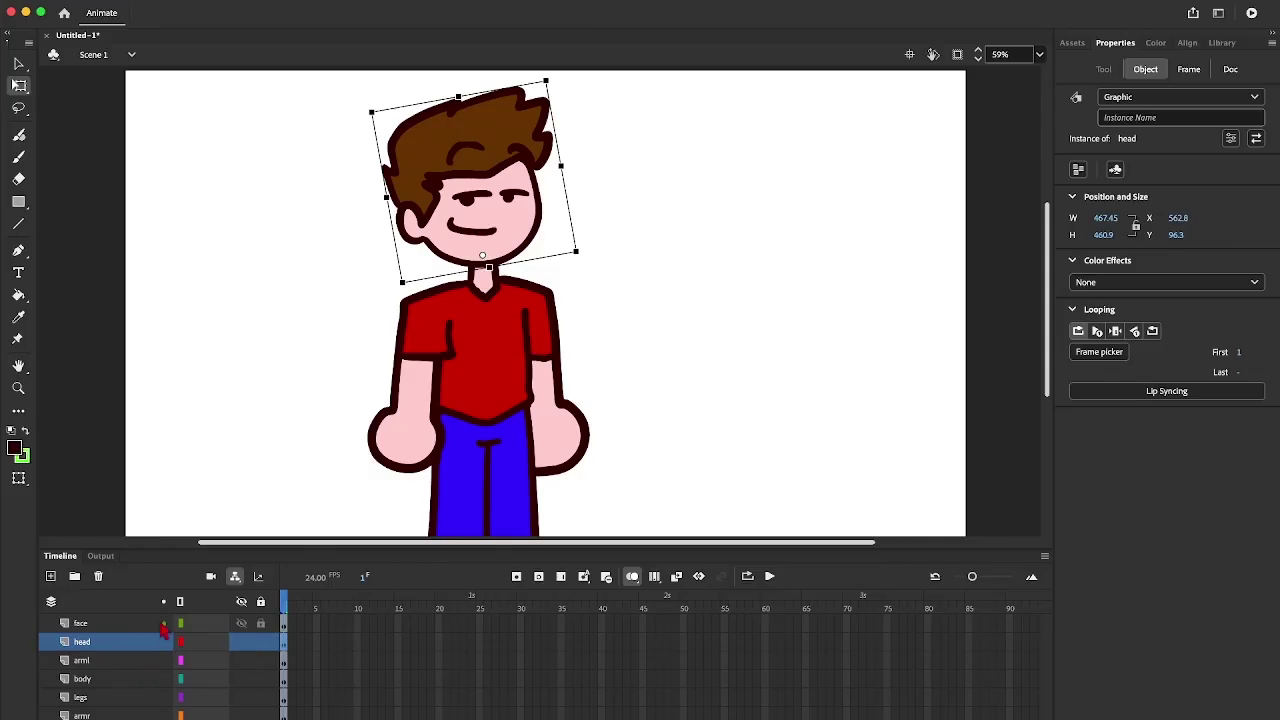
pyautogui.press('super+shift+z')
pyautogui.click(176, 622)
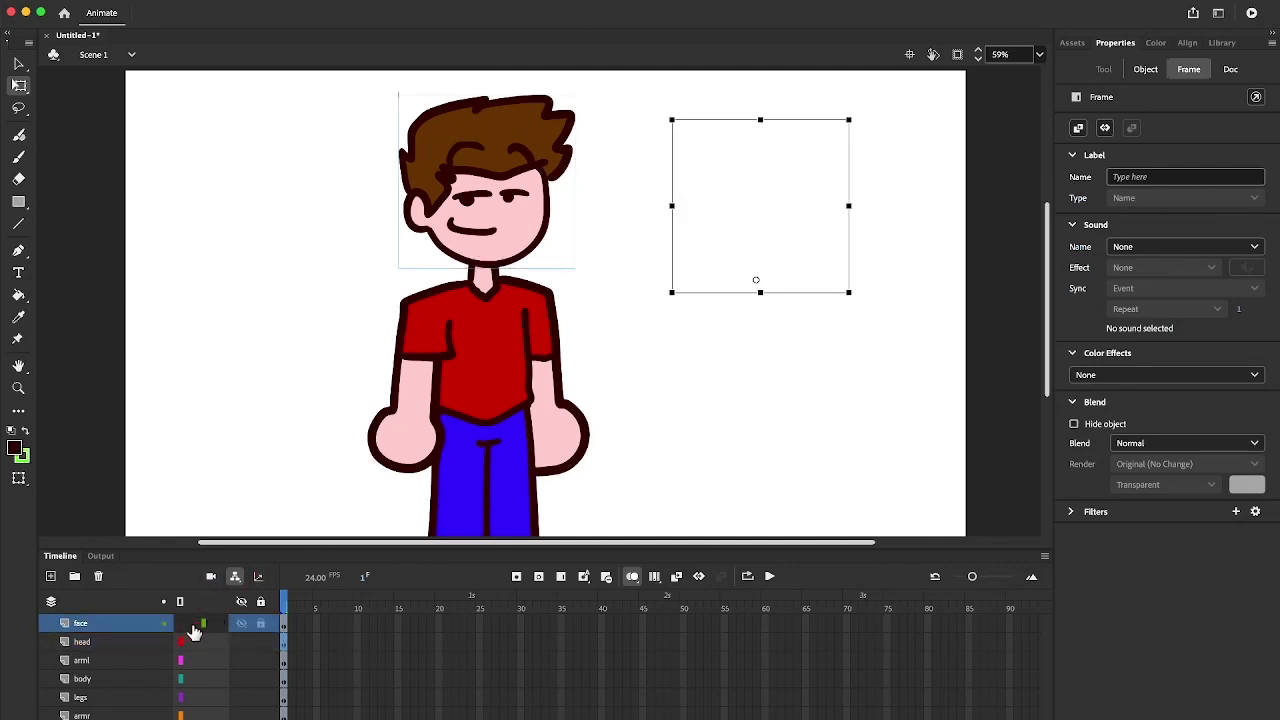
pyautogui.click(512, 310)
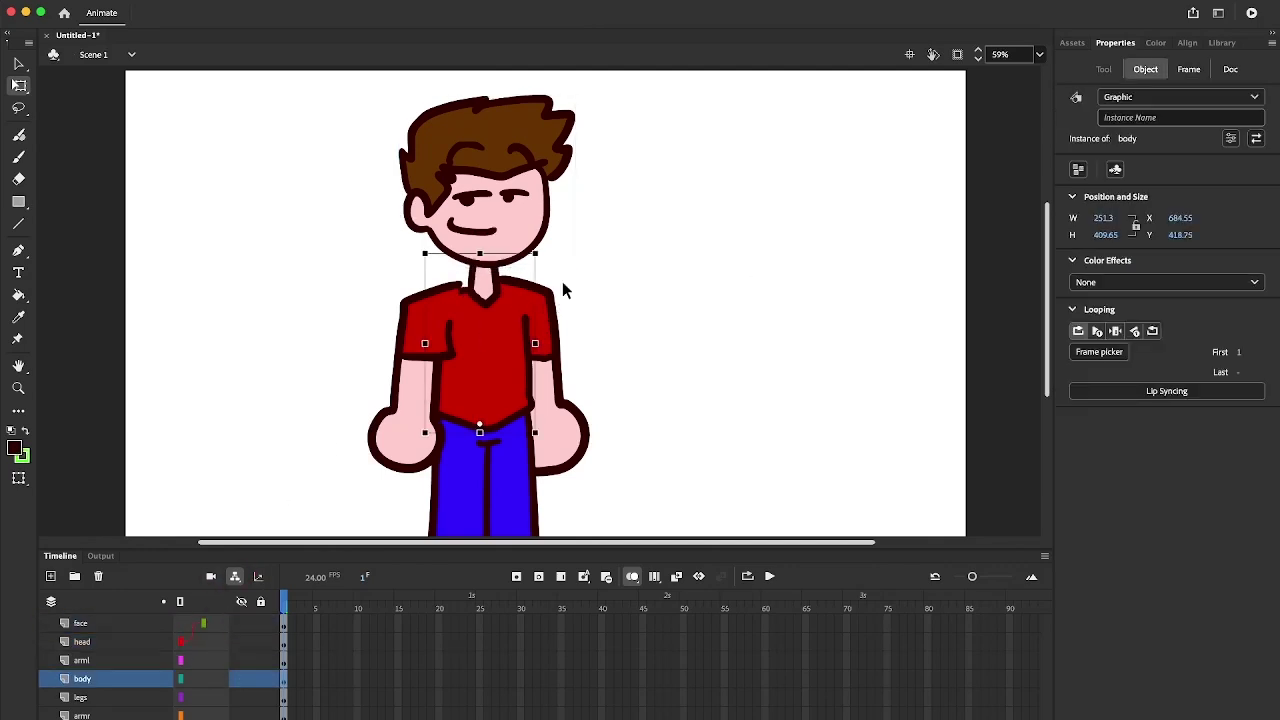
pyautogui.click(610, 215)
pyautogui.click(552, 222)
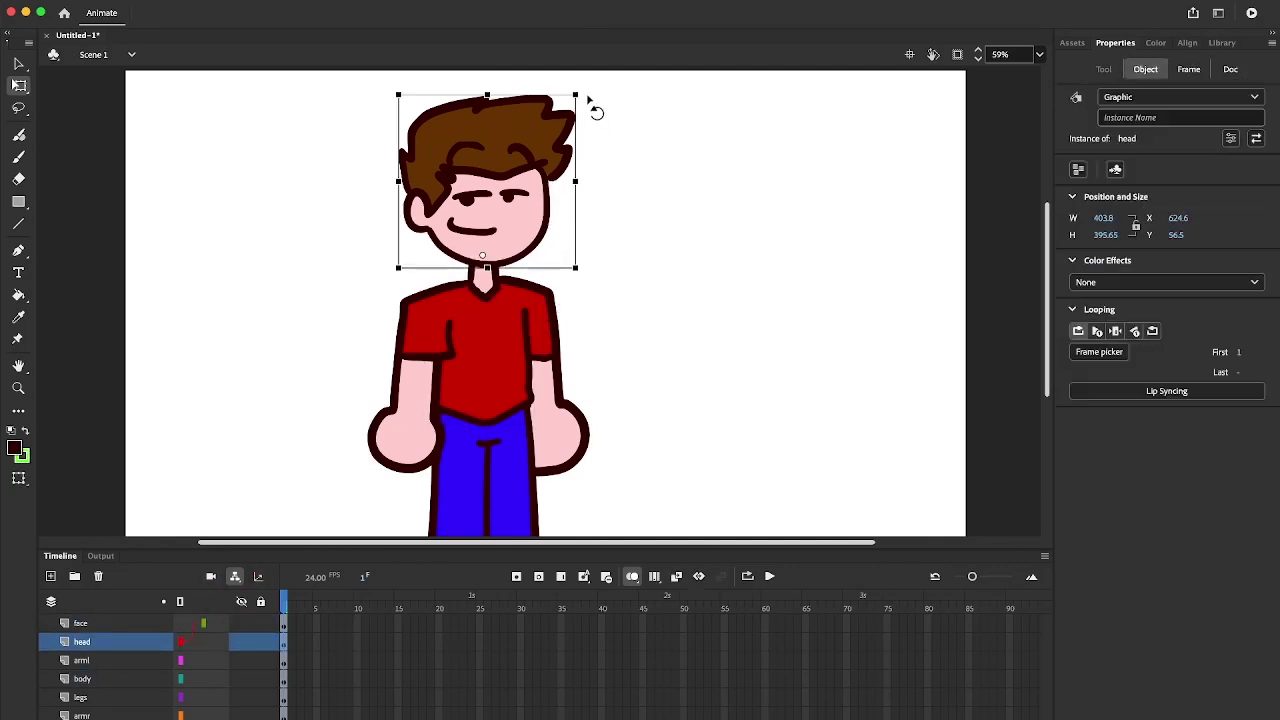
# Test-rotate the head around its chin pivot, restore it upright, and parent the head layer to body.
pyautogui.moveTo(589, 102); pyautogui.dragTo(585, 134)
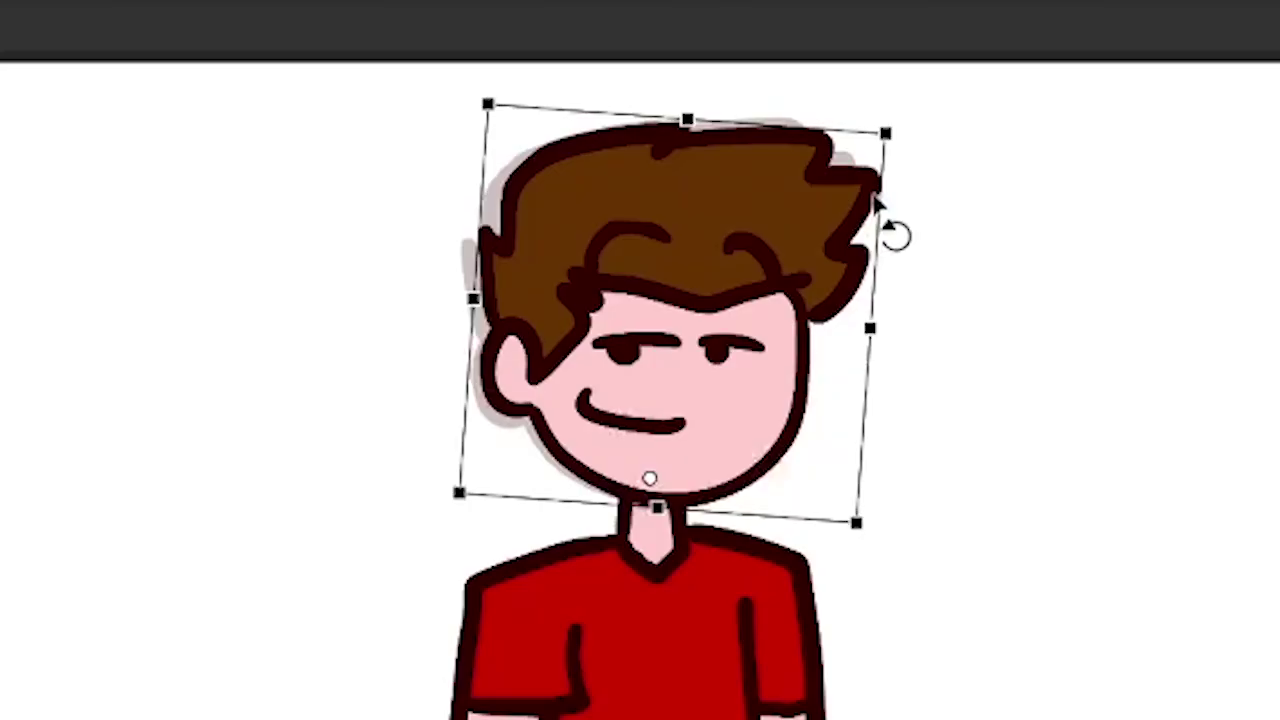
pyautogui.moveTo(876, 205); pyautogui.dragTo(566, 719)
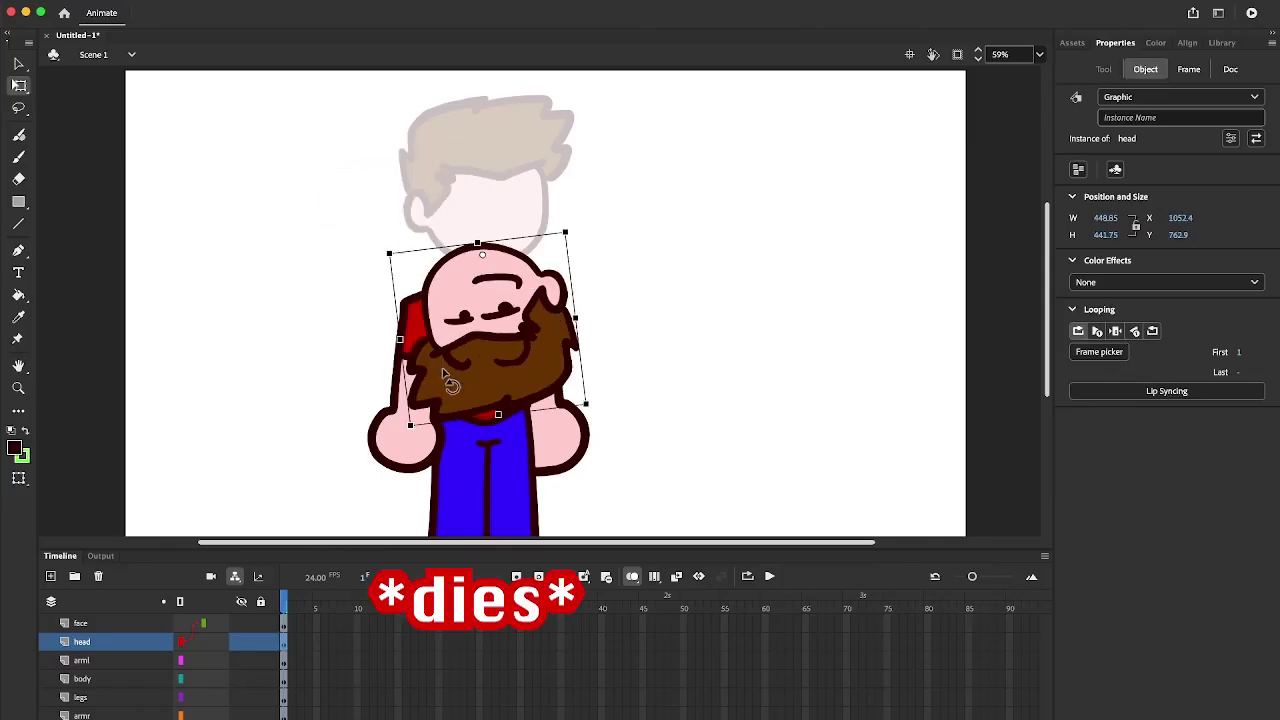
pyautogui.moveTo(449, 382); pyautogui.dragTo(445, 385)
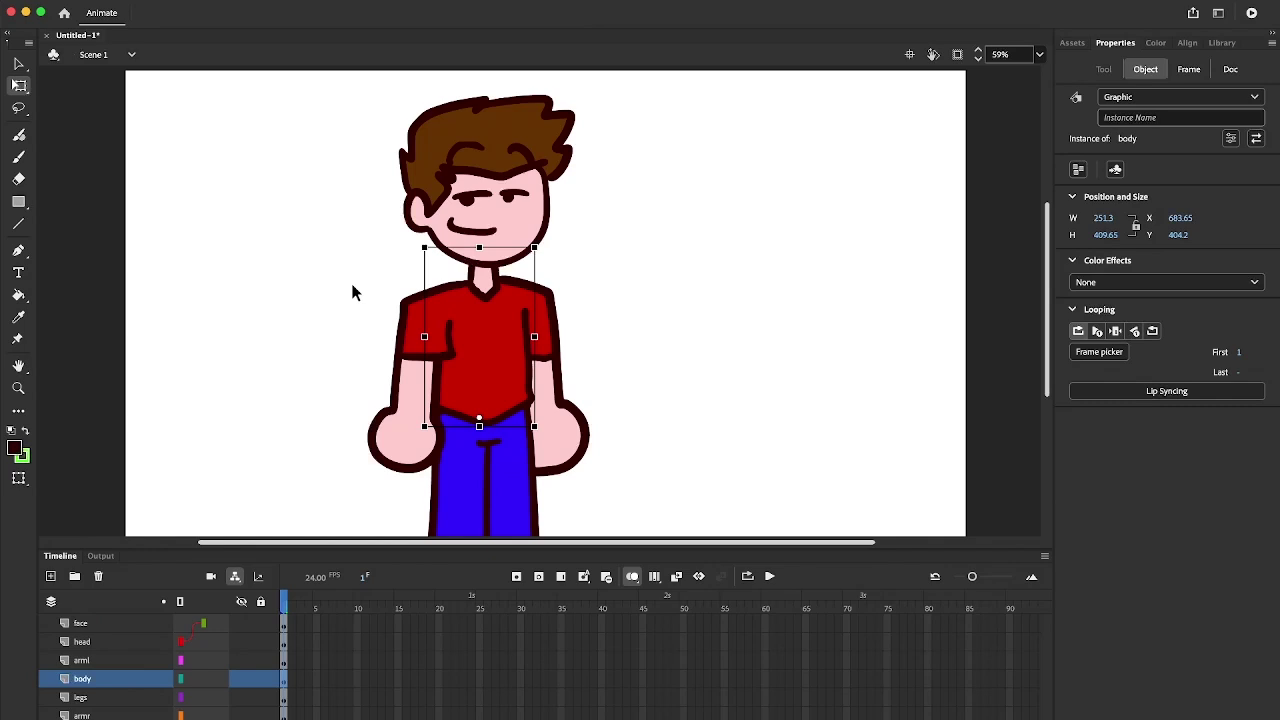
pyautogui.moveTo(181, 641); pyautogui.dragTo(178, 679)
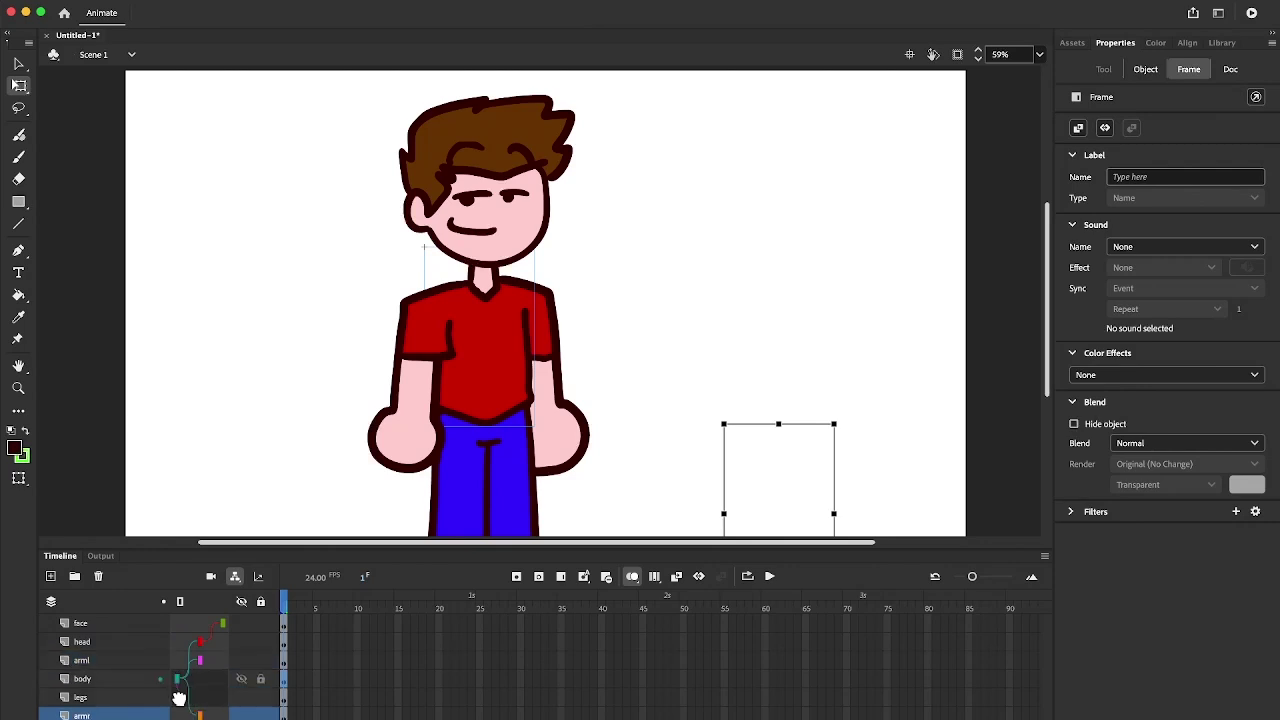
pyautogui.click(191, 679)
# Parent the body layer to legs and test-move the body with its head and arms, then undo.
pyautogui.click(349, 355)
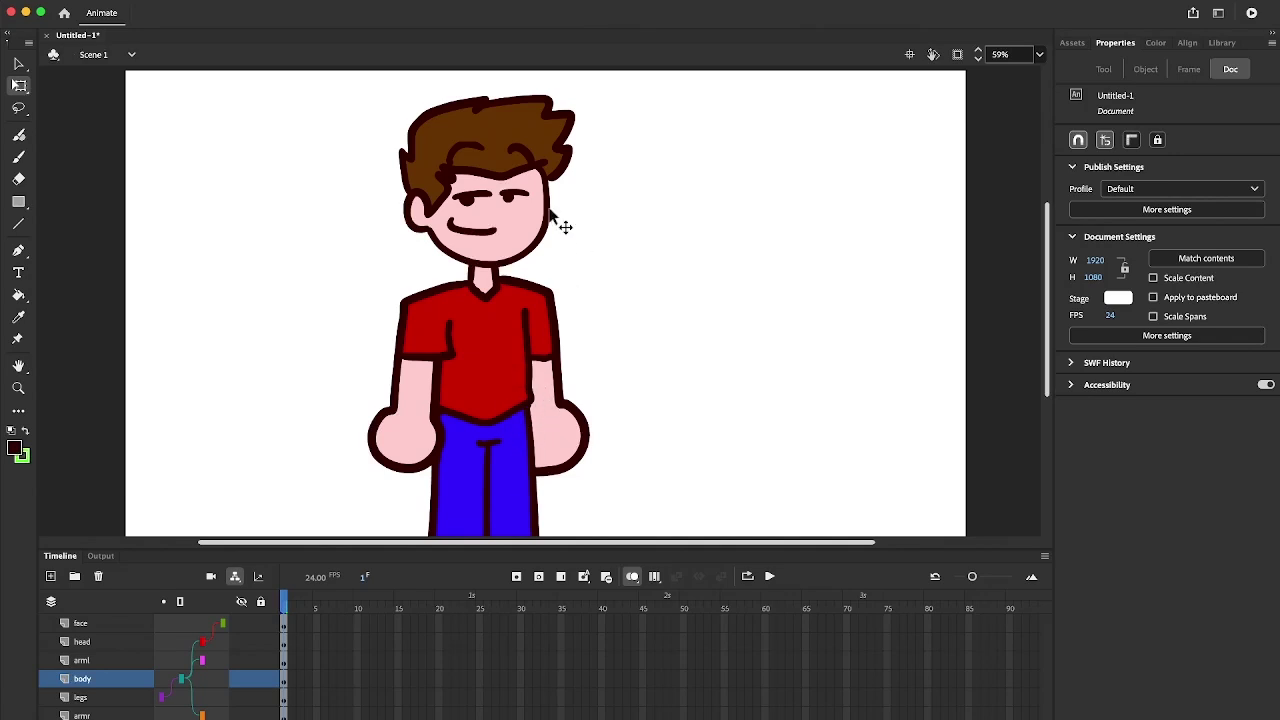
pyautogui.moveTo(187, 677); pyautogui.dragTo(185, 642)
pyautogui.click(487, 390)
pyautogui.moveTo(493, 393); pyautogui.dragTo(337, 394)
pyautogui.hotkey('ctrl', 'z')
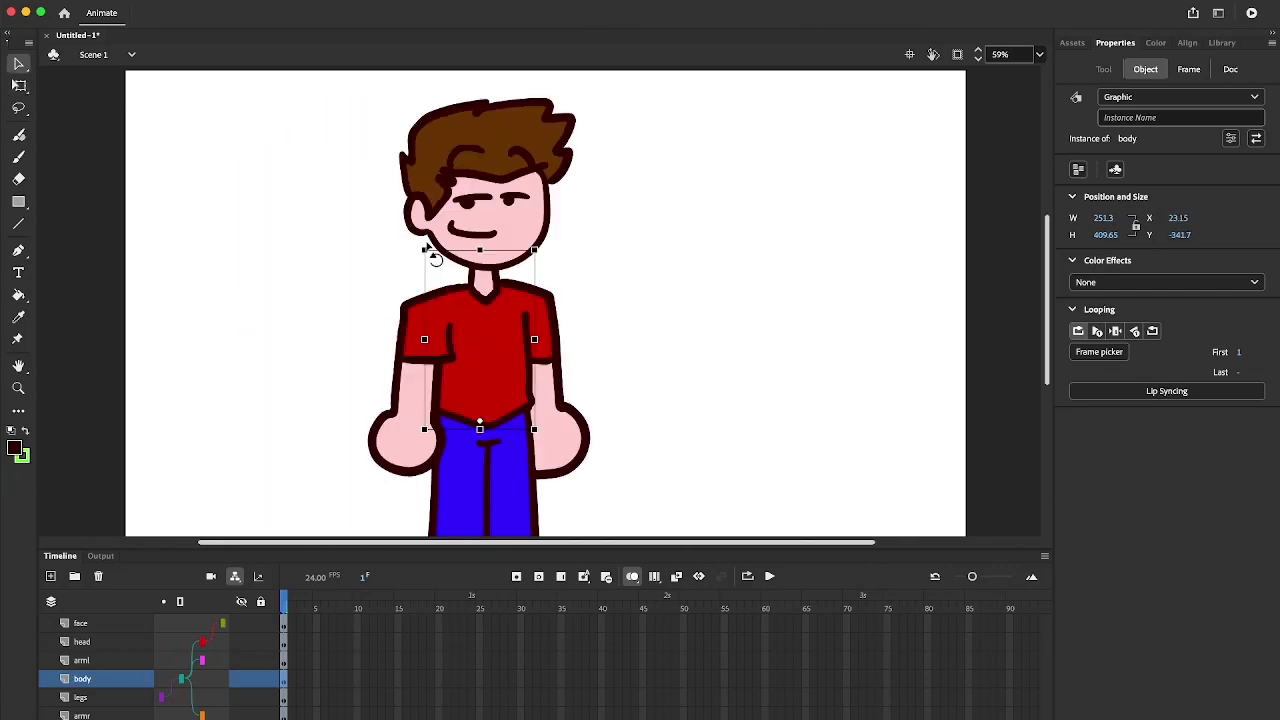
# Test-rotate the body and arms, restore the neutral pose, and trial-drag the whole character by its legs.
pyautogui.moveTo(580, 231); pyautogui.dragTo(600, 286)
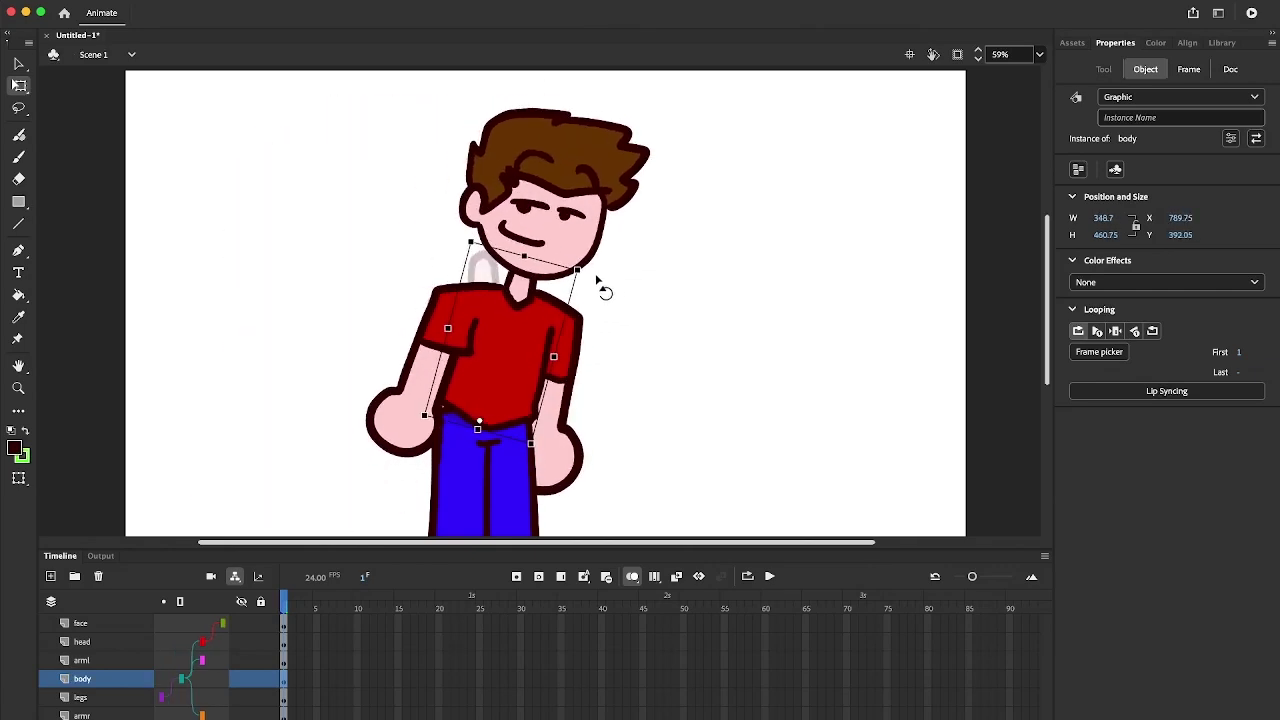
pyautogui.click(578, 342)
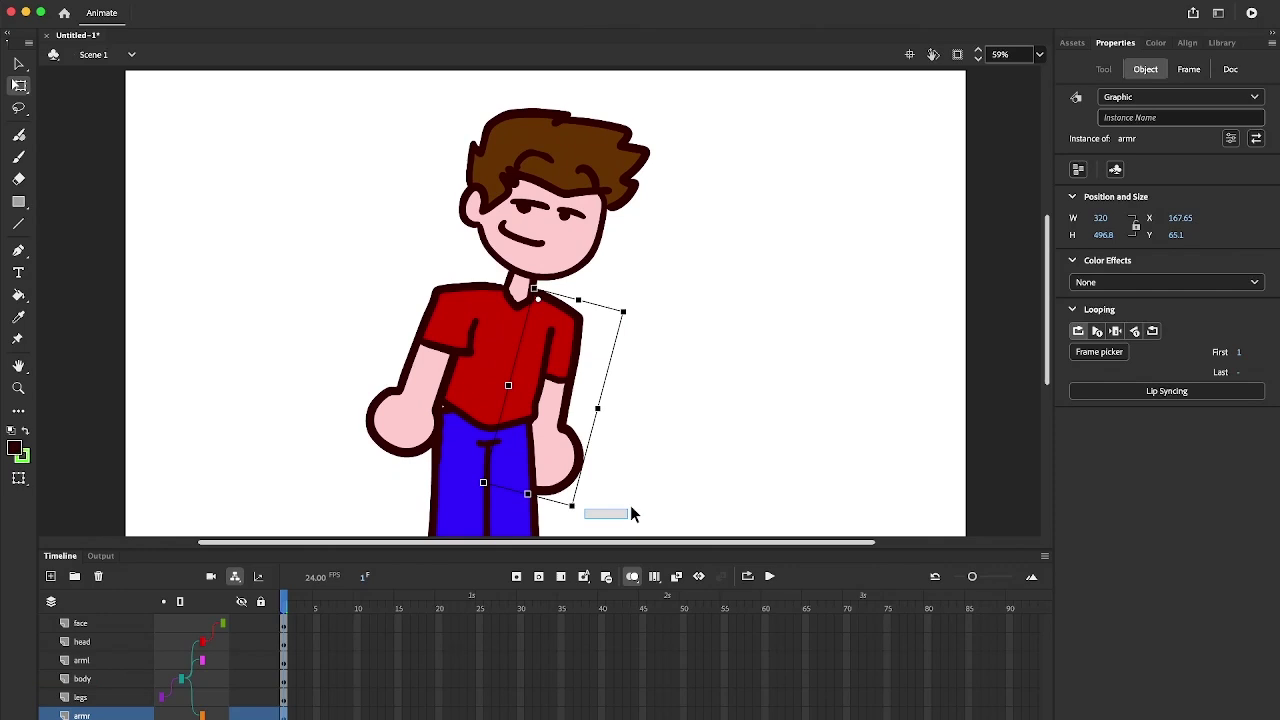
pyautogui.click(586, 509)
pyautogui.click(405, 425)
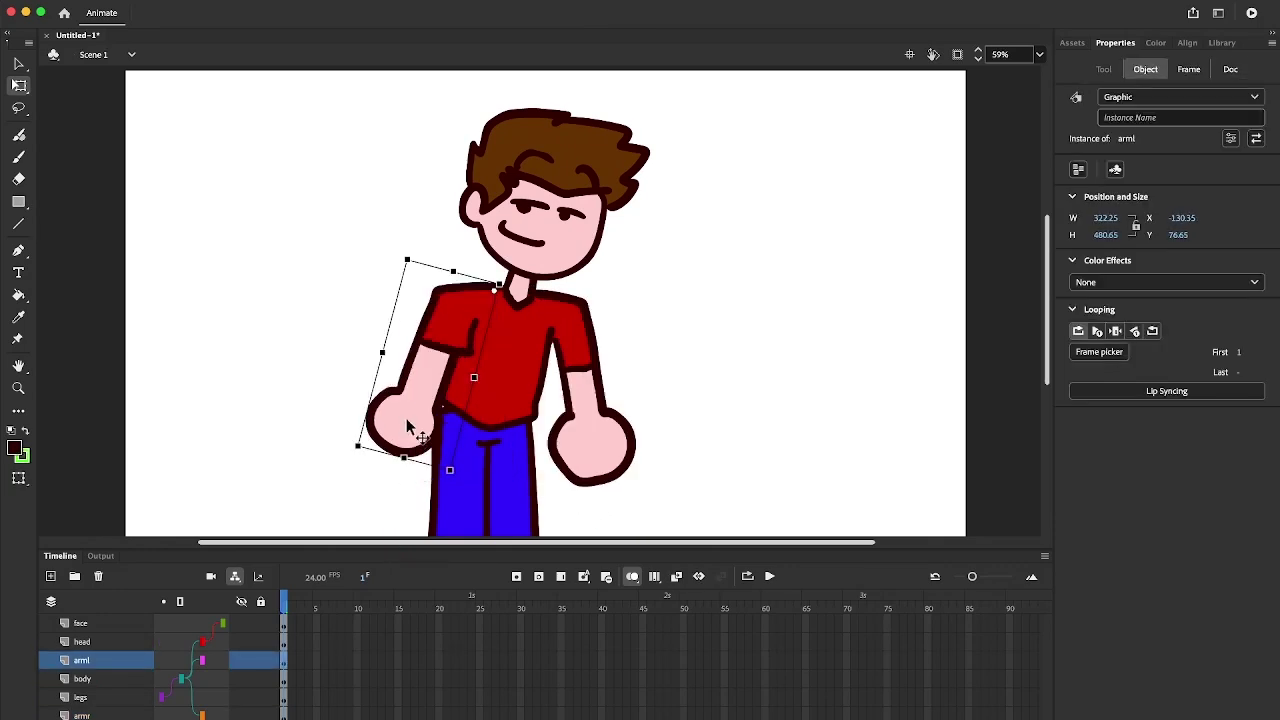
pyautogui.hotkey('ctrl', 'z')
pyautogui.press('v')
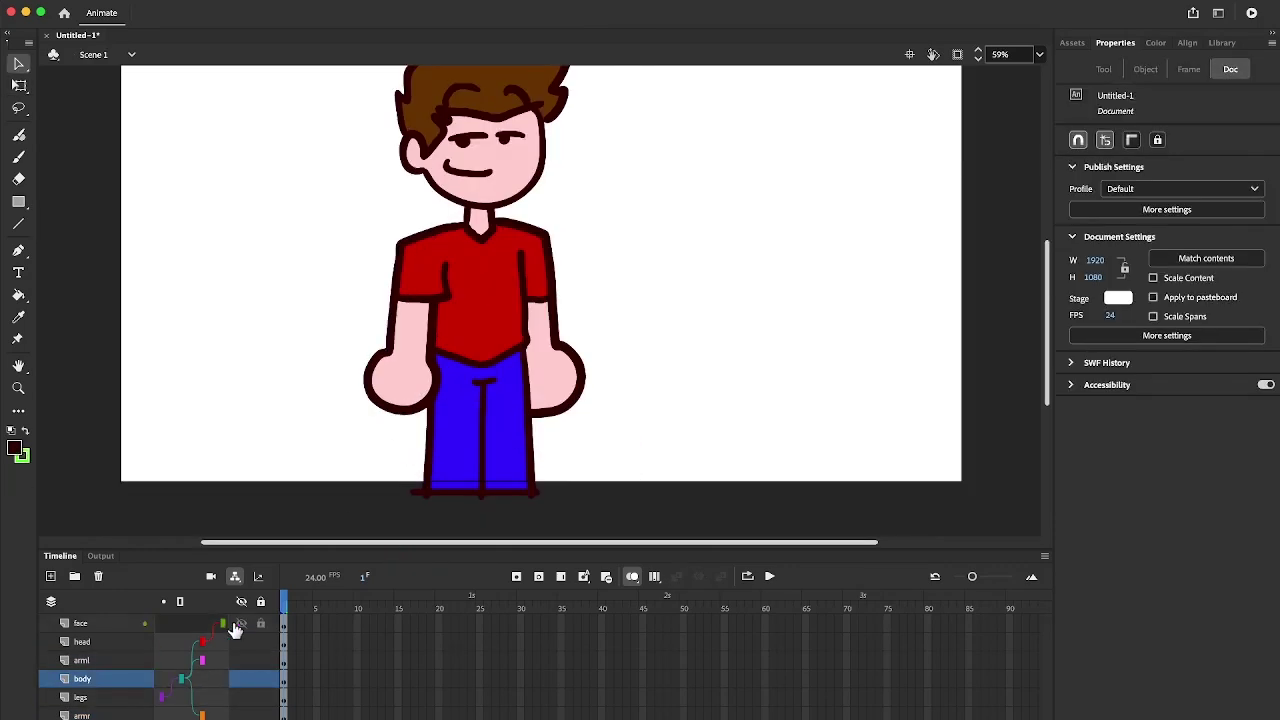
pyautogui.moveTo(457, 457); pyautogui.dragTo(718, 448)
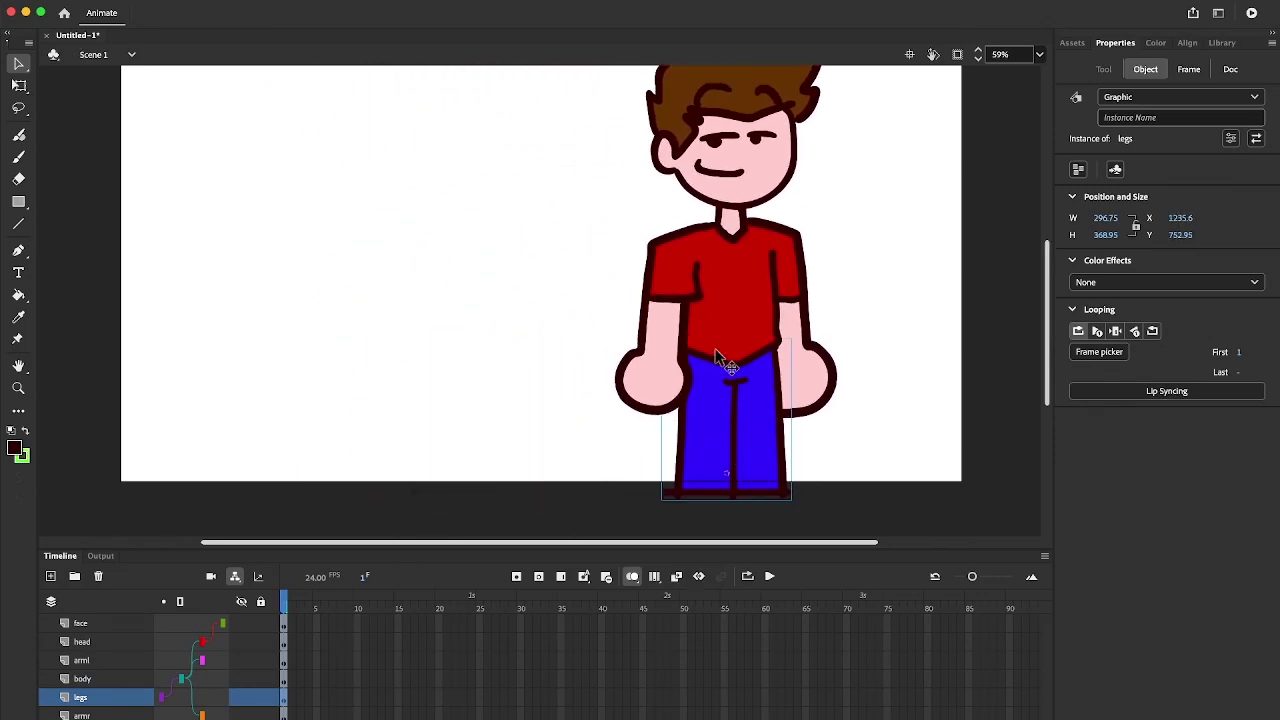
pyautogui.hotkey('ctrl', 'z')
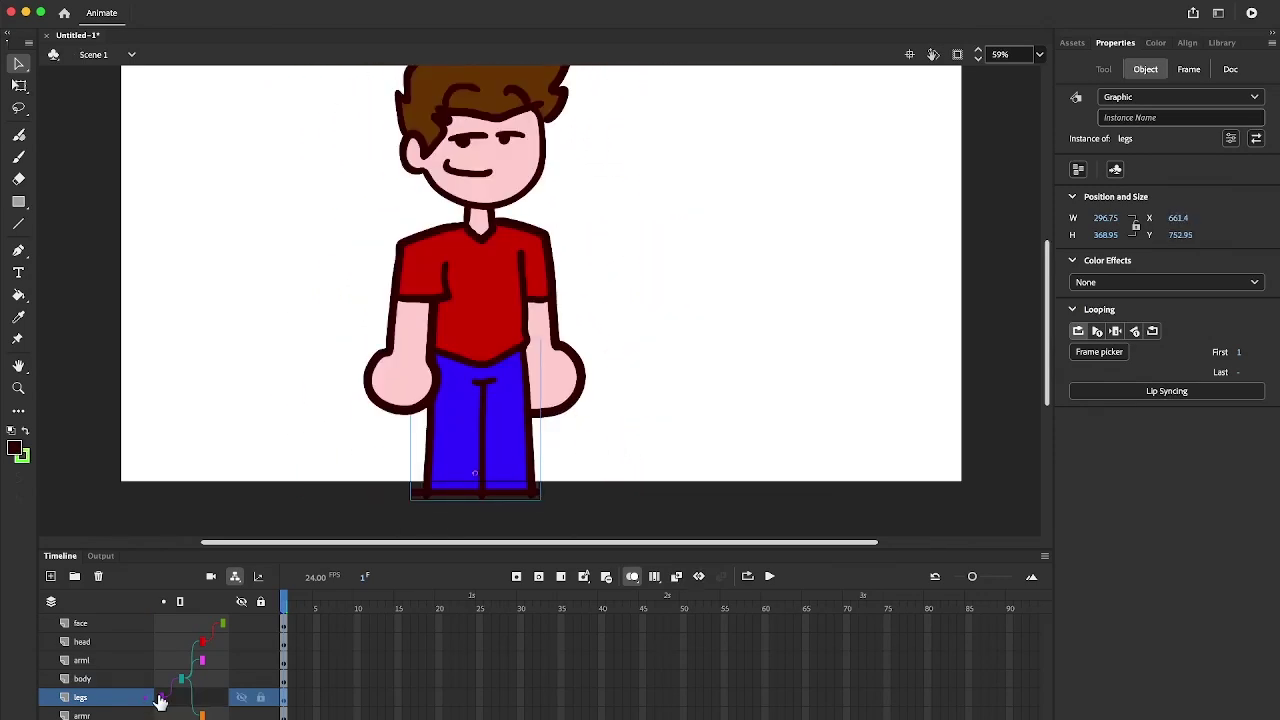
pyautogui.scroll(3, 554, 424)
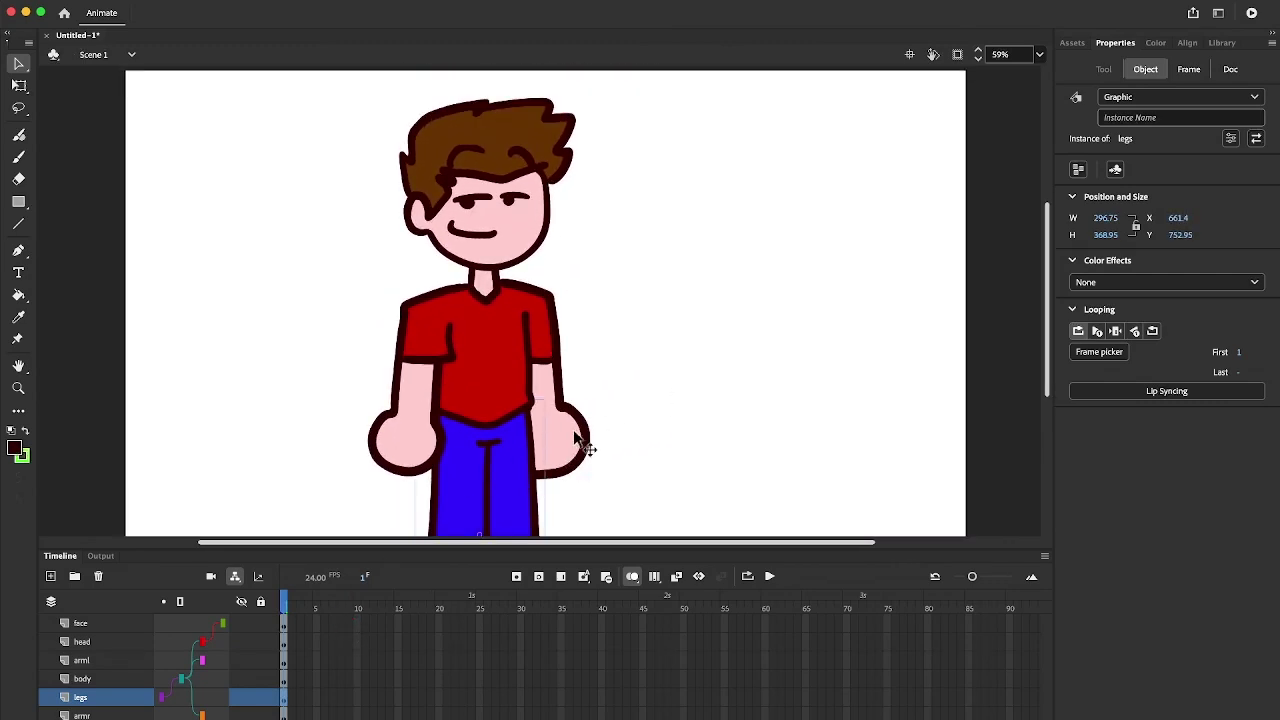
pyautogui.click(722, 372)
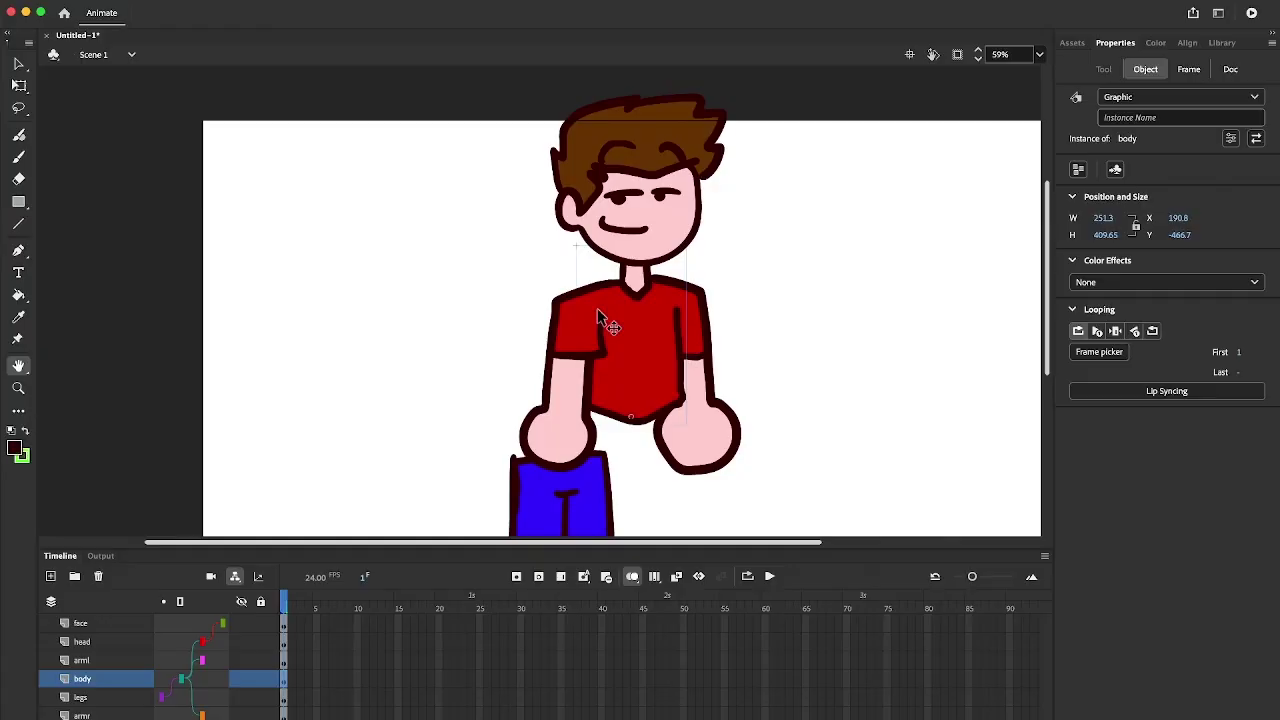
pyautogui.press('super+z')
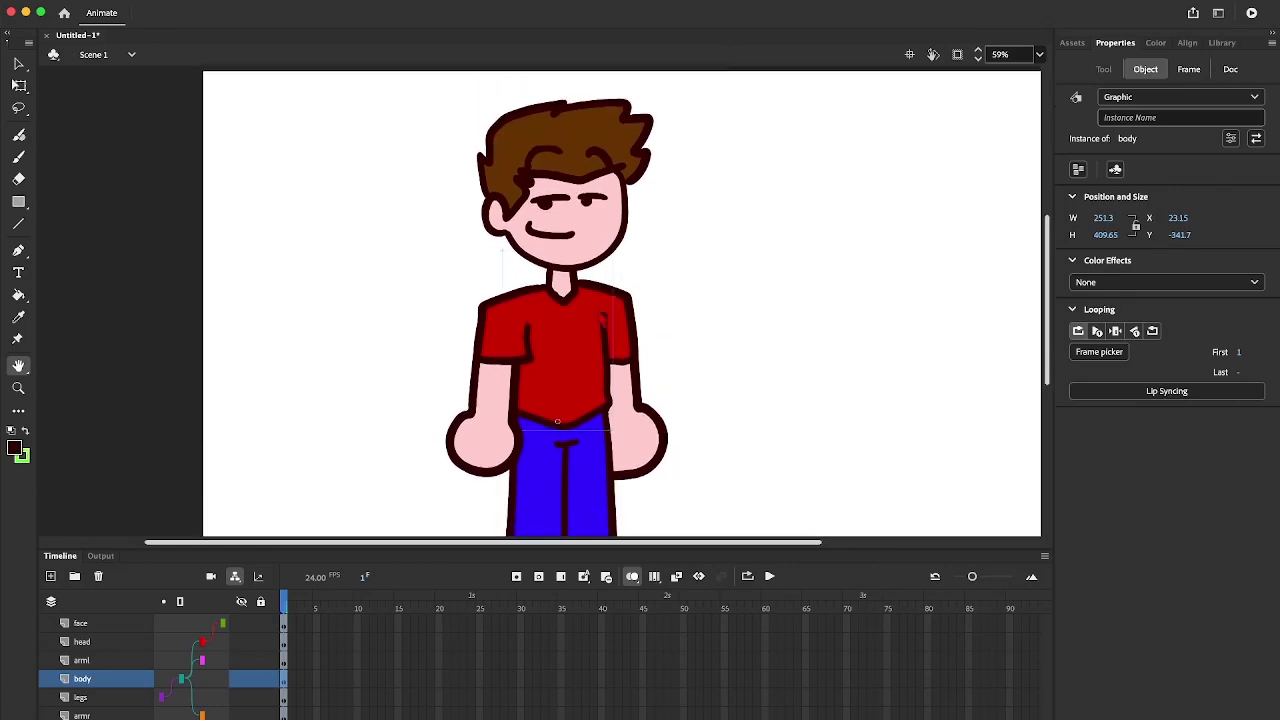
pyautogui.hscroll(5, 600, 318)
pyautogui.hscroll(-2, 600, 318)
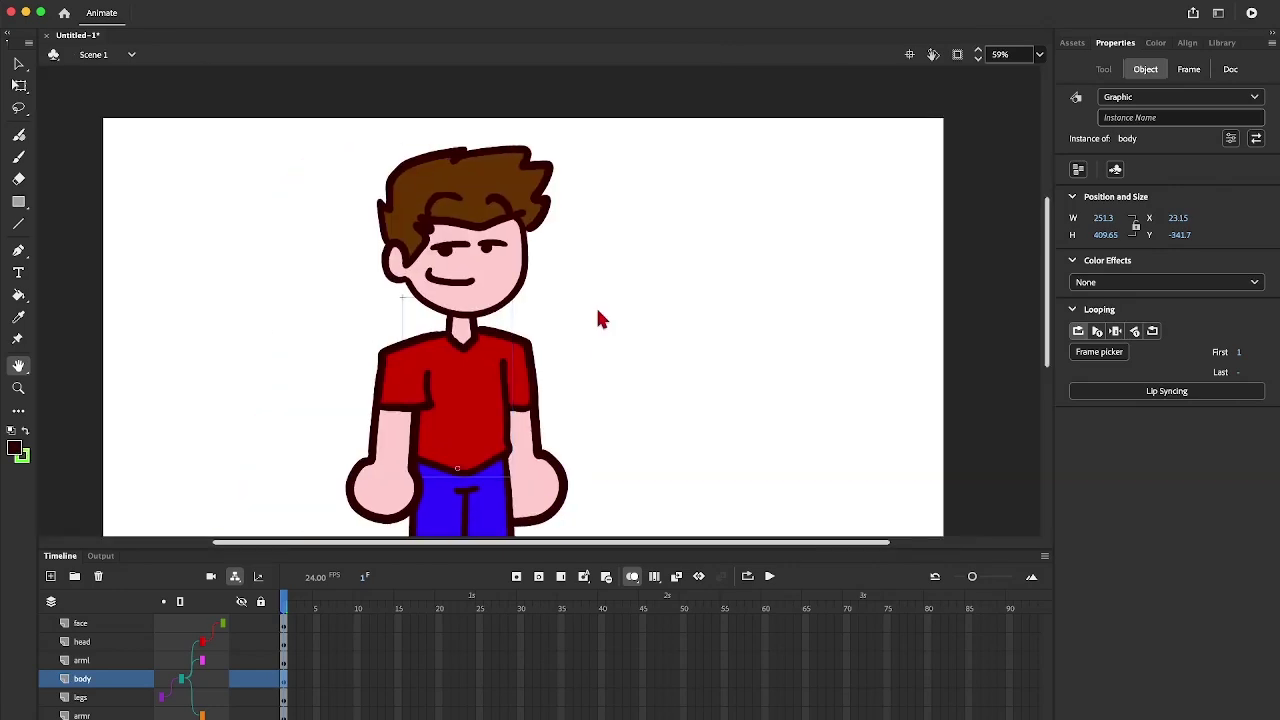